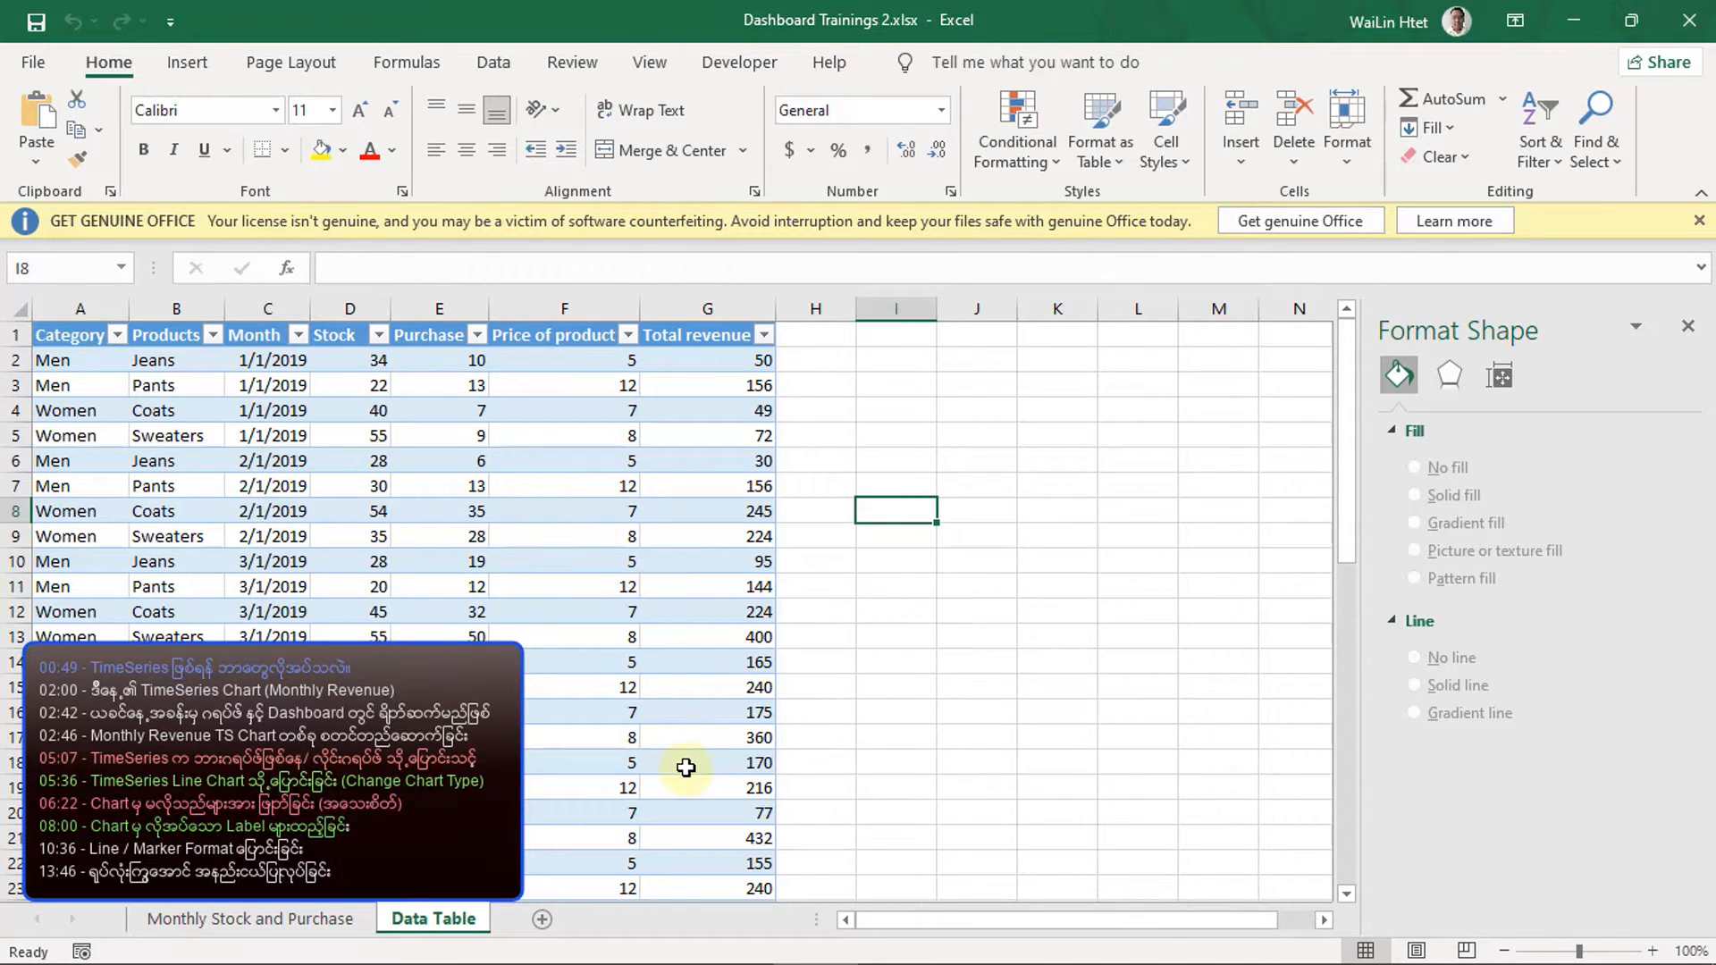
- Examine the Month and Total revenue columns of the data table and the existing chart on the Monthly Stock and Purchase sheet
left_click(968, 730)
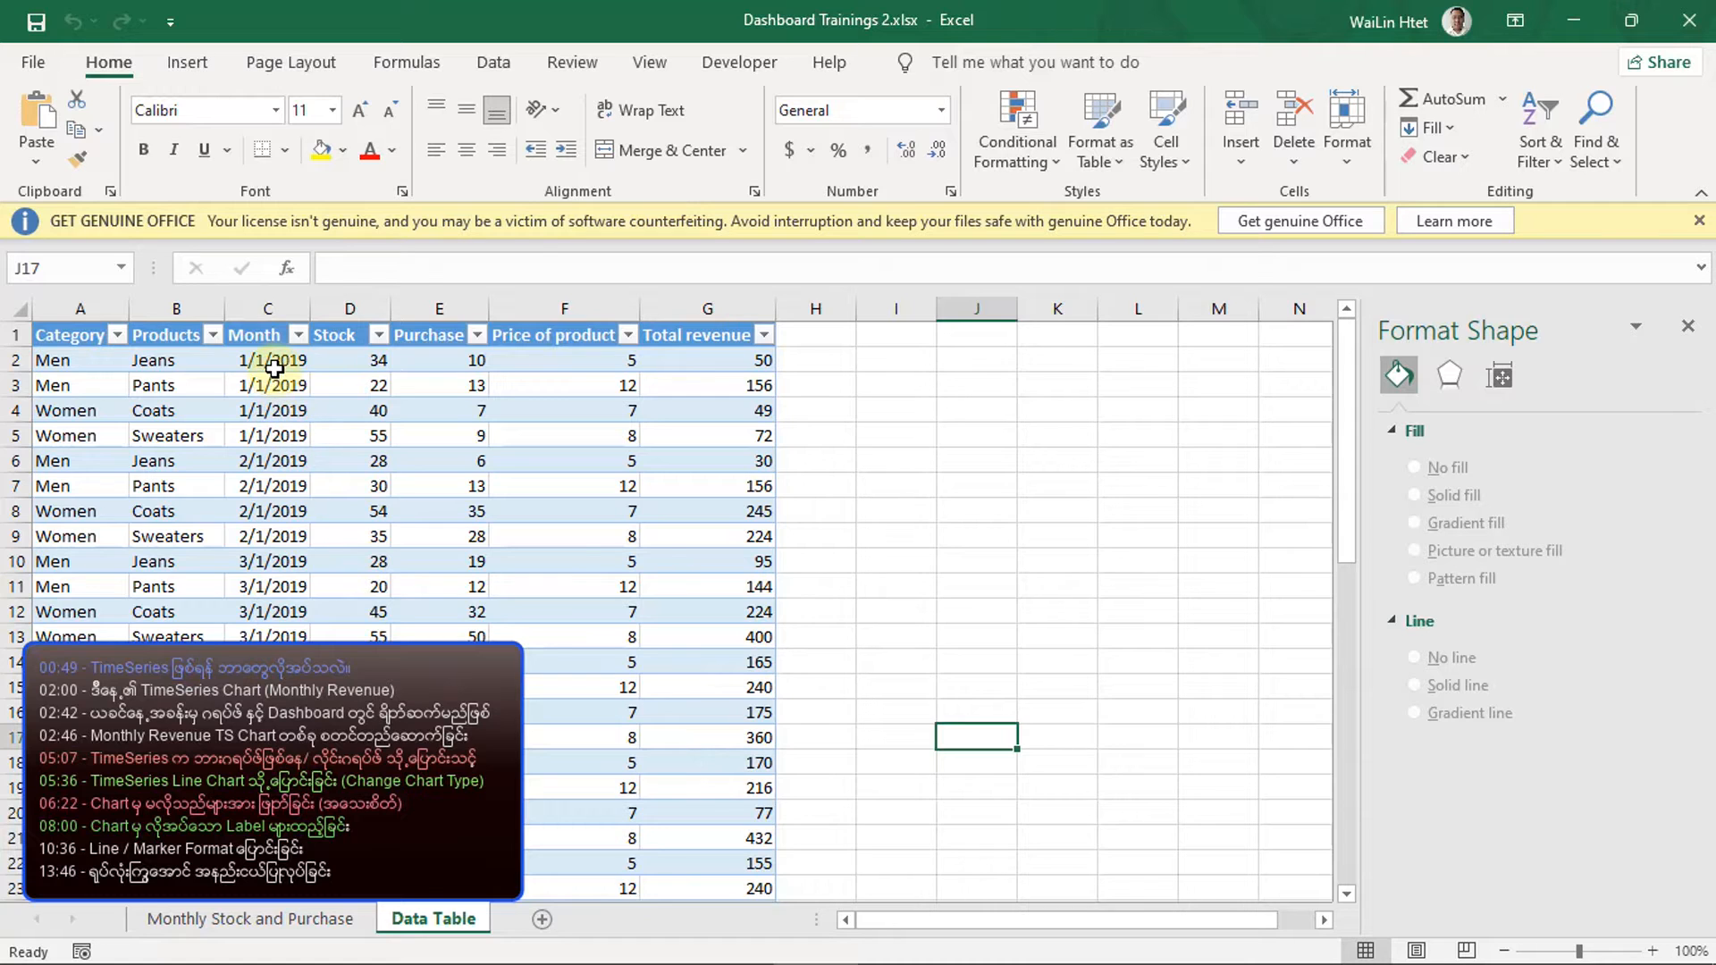
left_click_drag(275, 367, 268, 588)
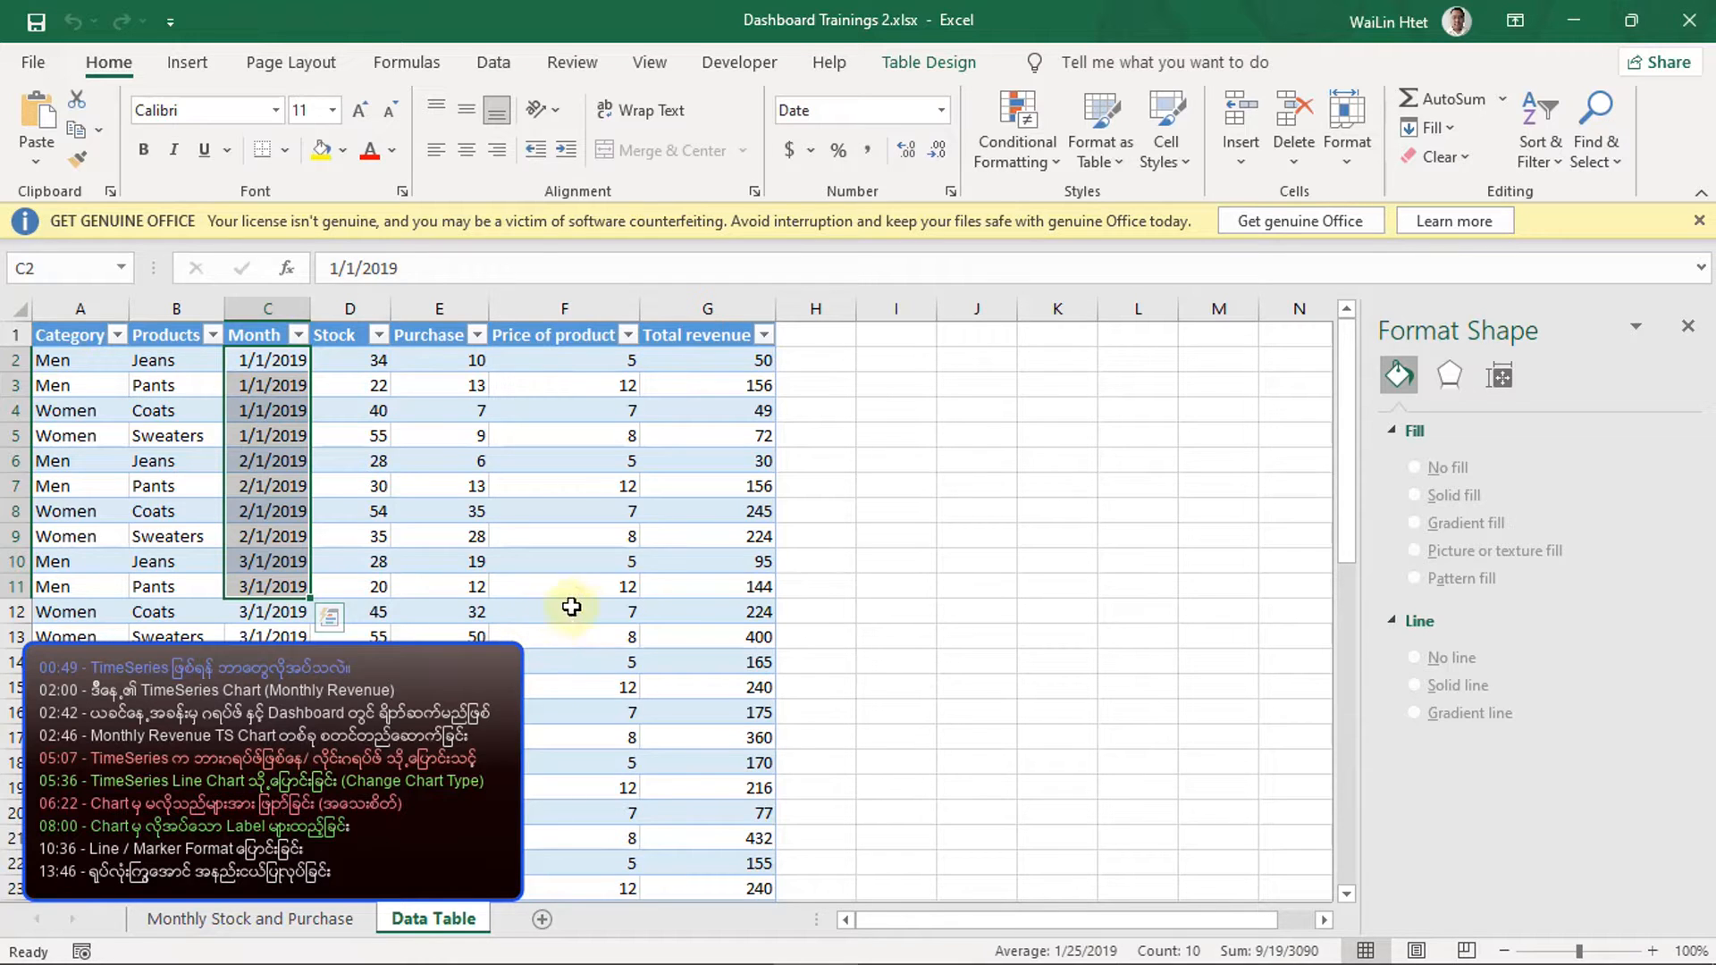
left_click_drag(693, 366, 725, 665)
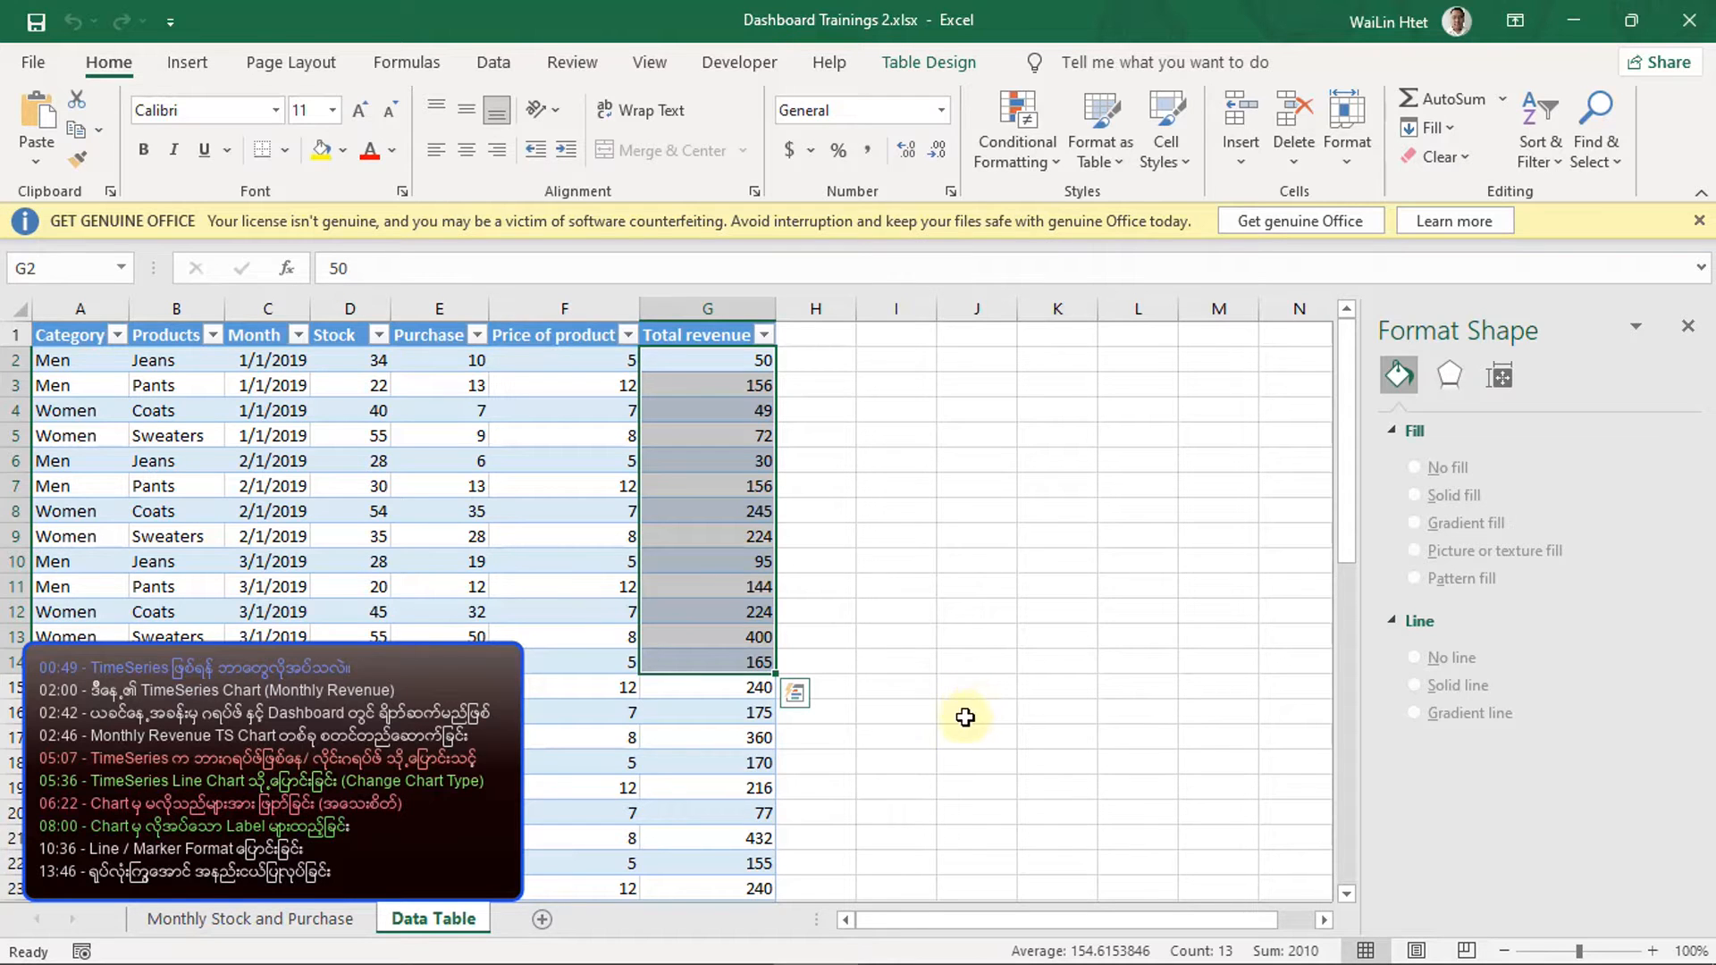
left_click(288, 927)
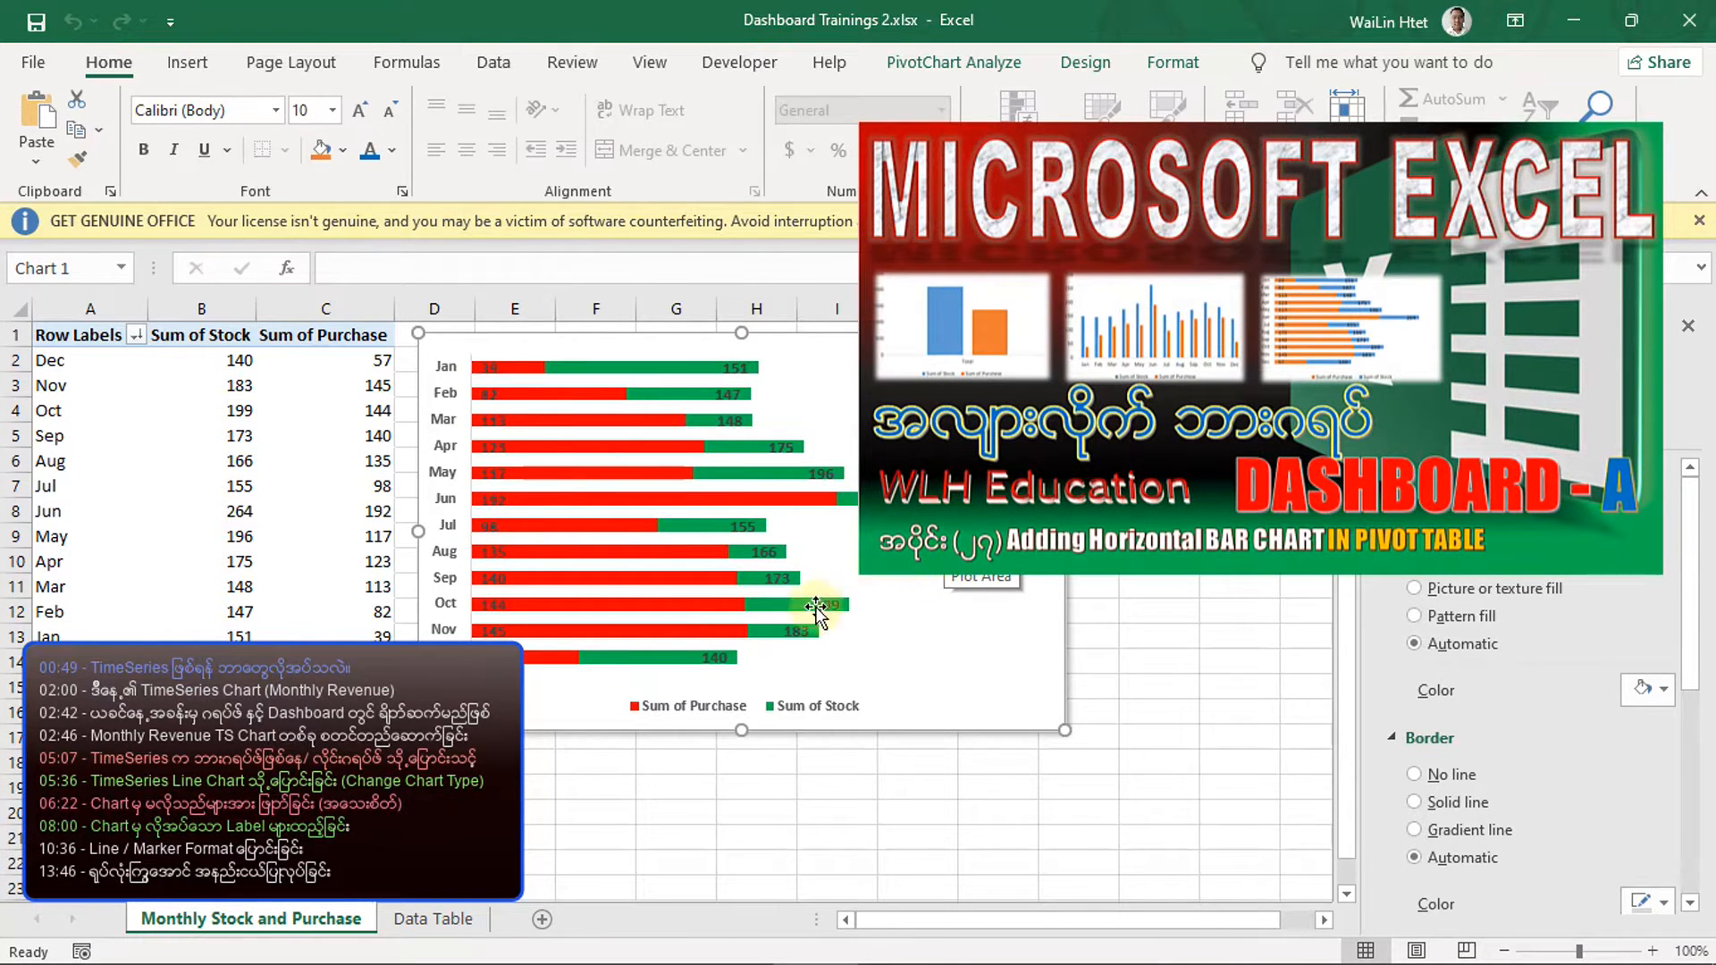
left_click(462, 920)
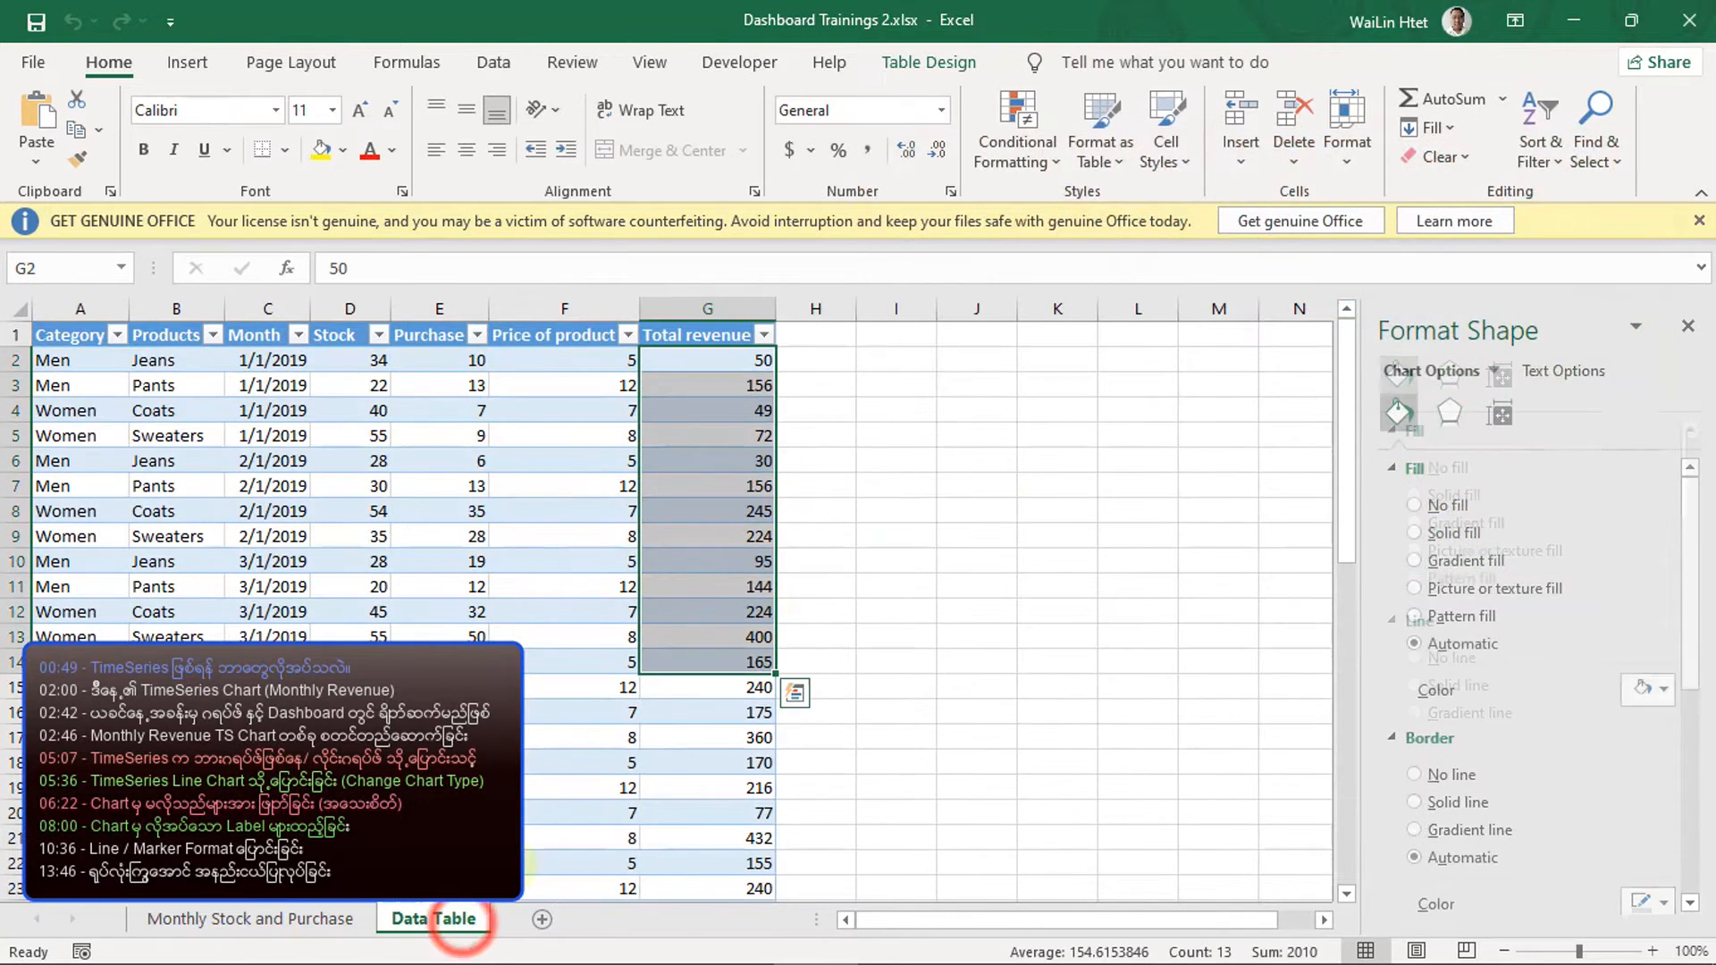
left_click(1001, 636)
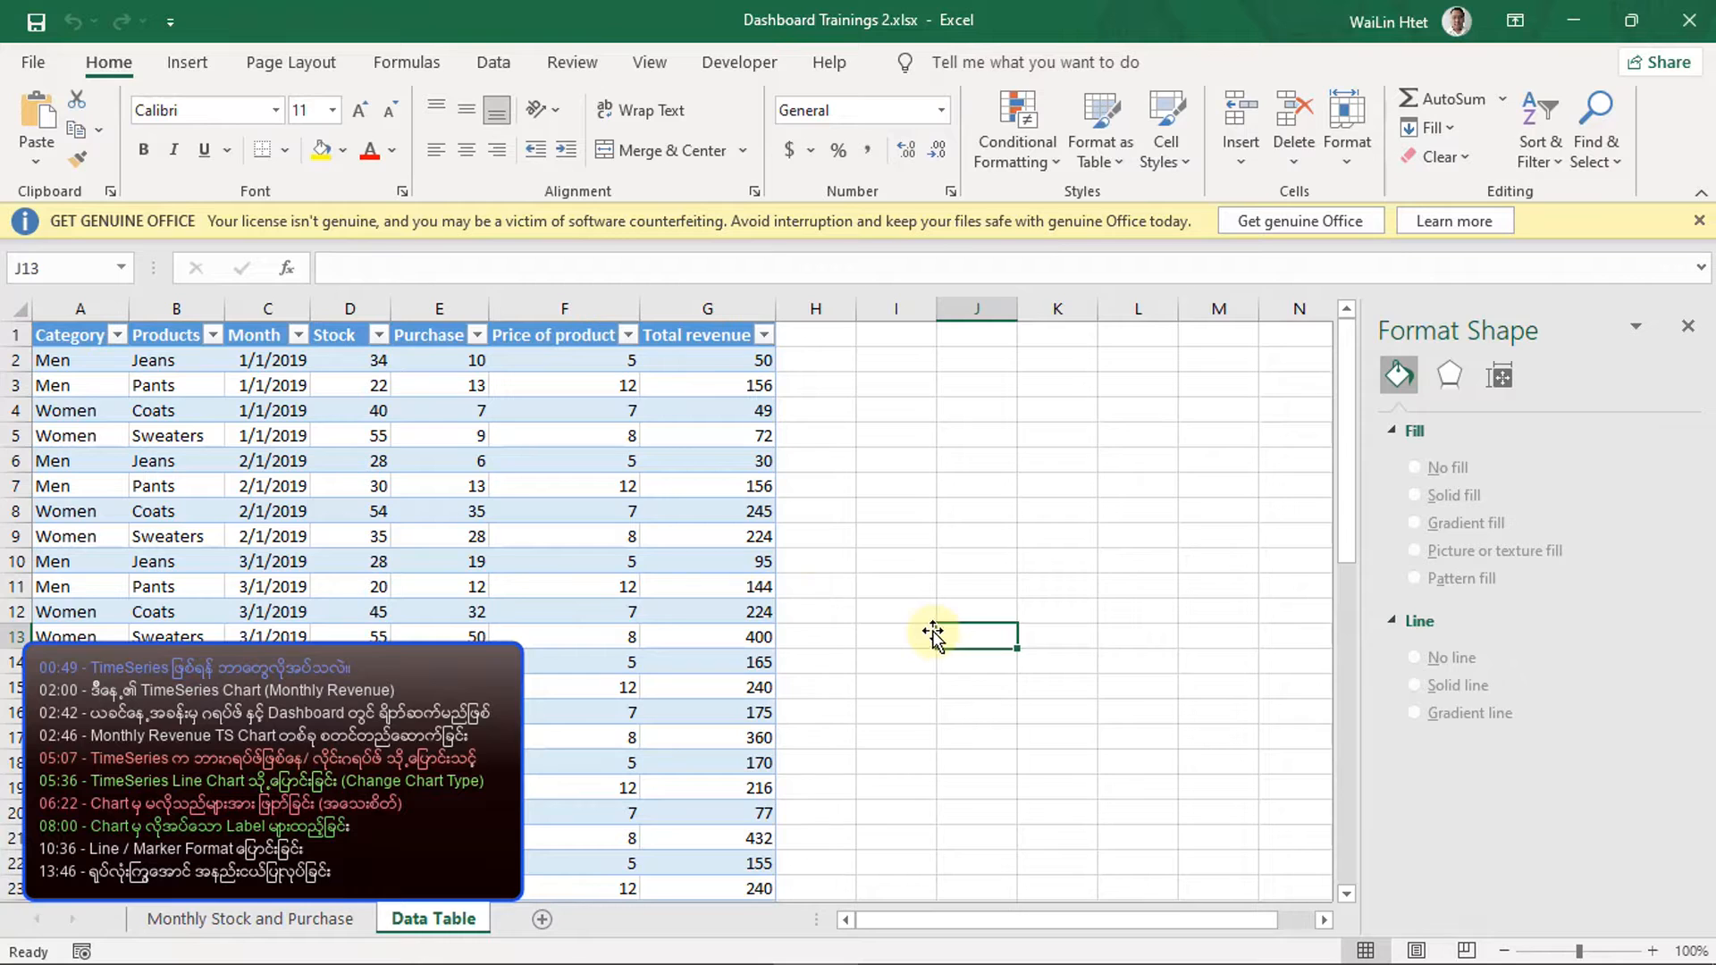
- Insert a PivotChart based on Table2 in a new worksheet and close the Format Chart Area pane
left_click(448, 578)
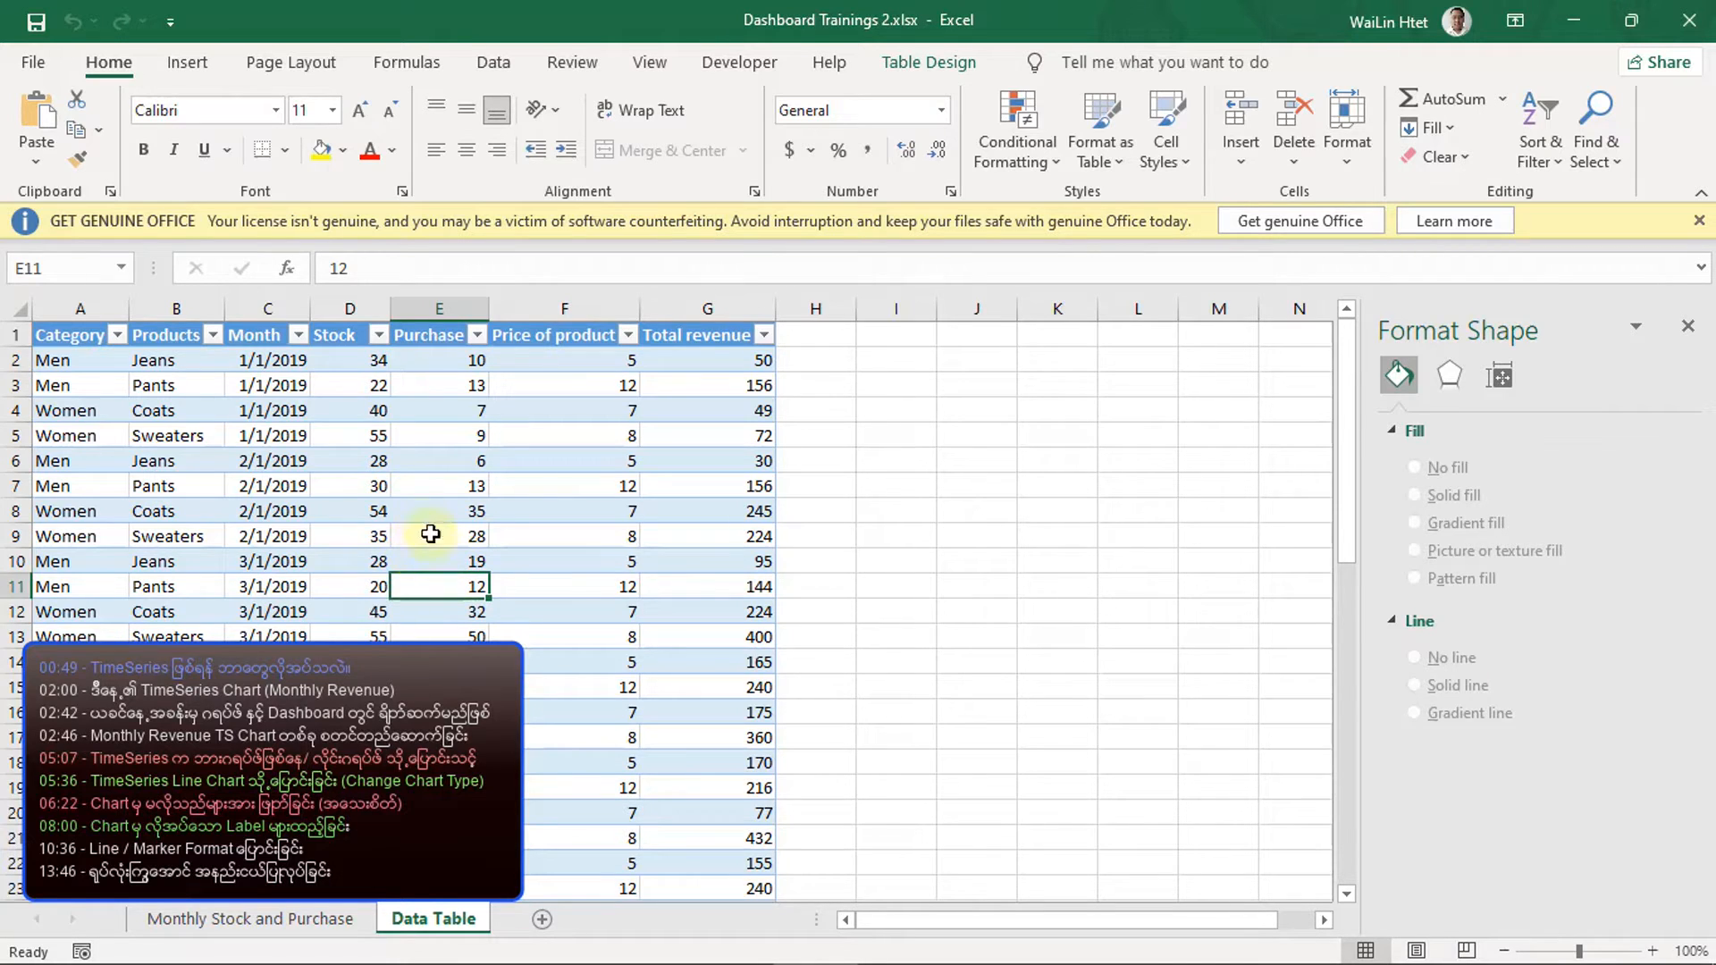
left_click(195, 62)
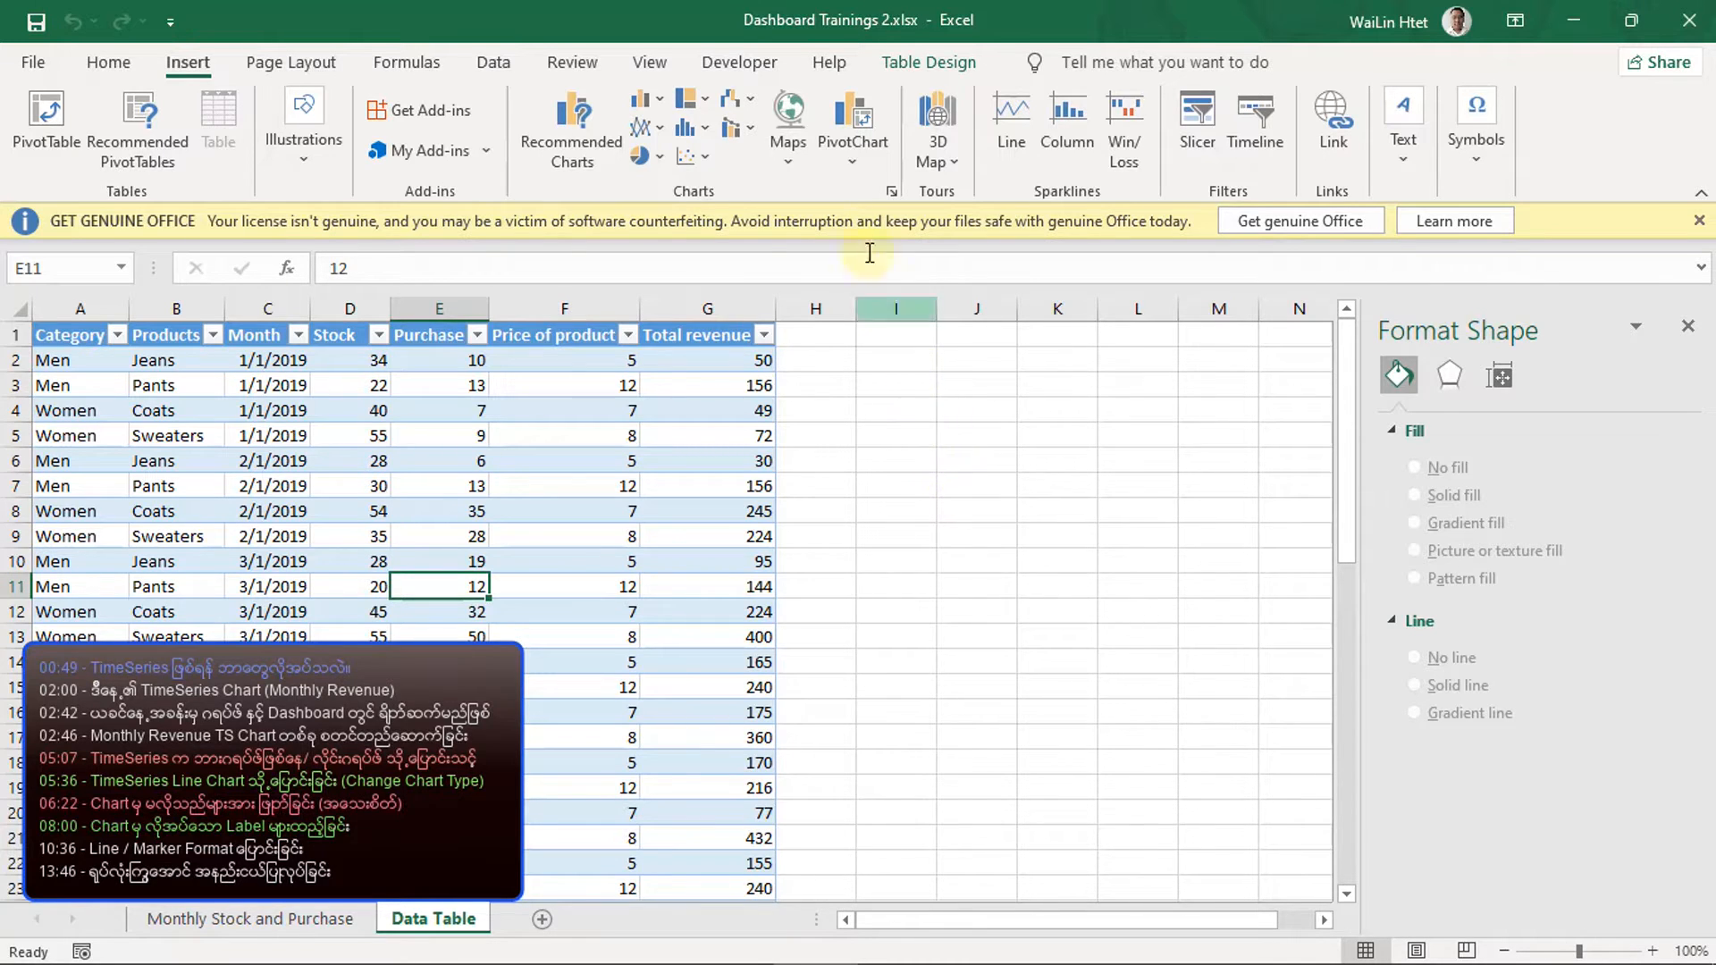
left_click(854, 116)
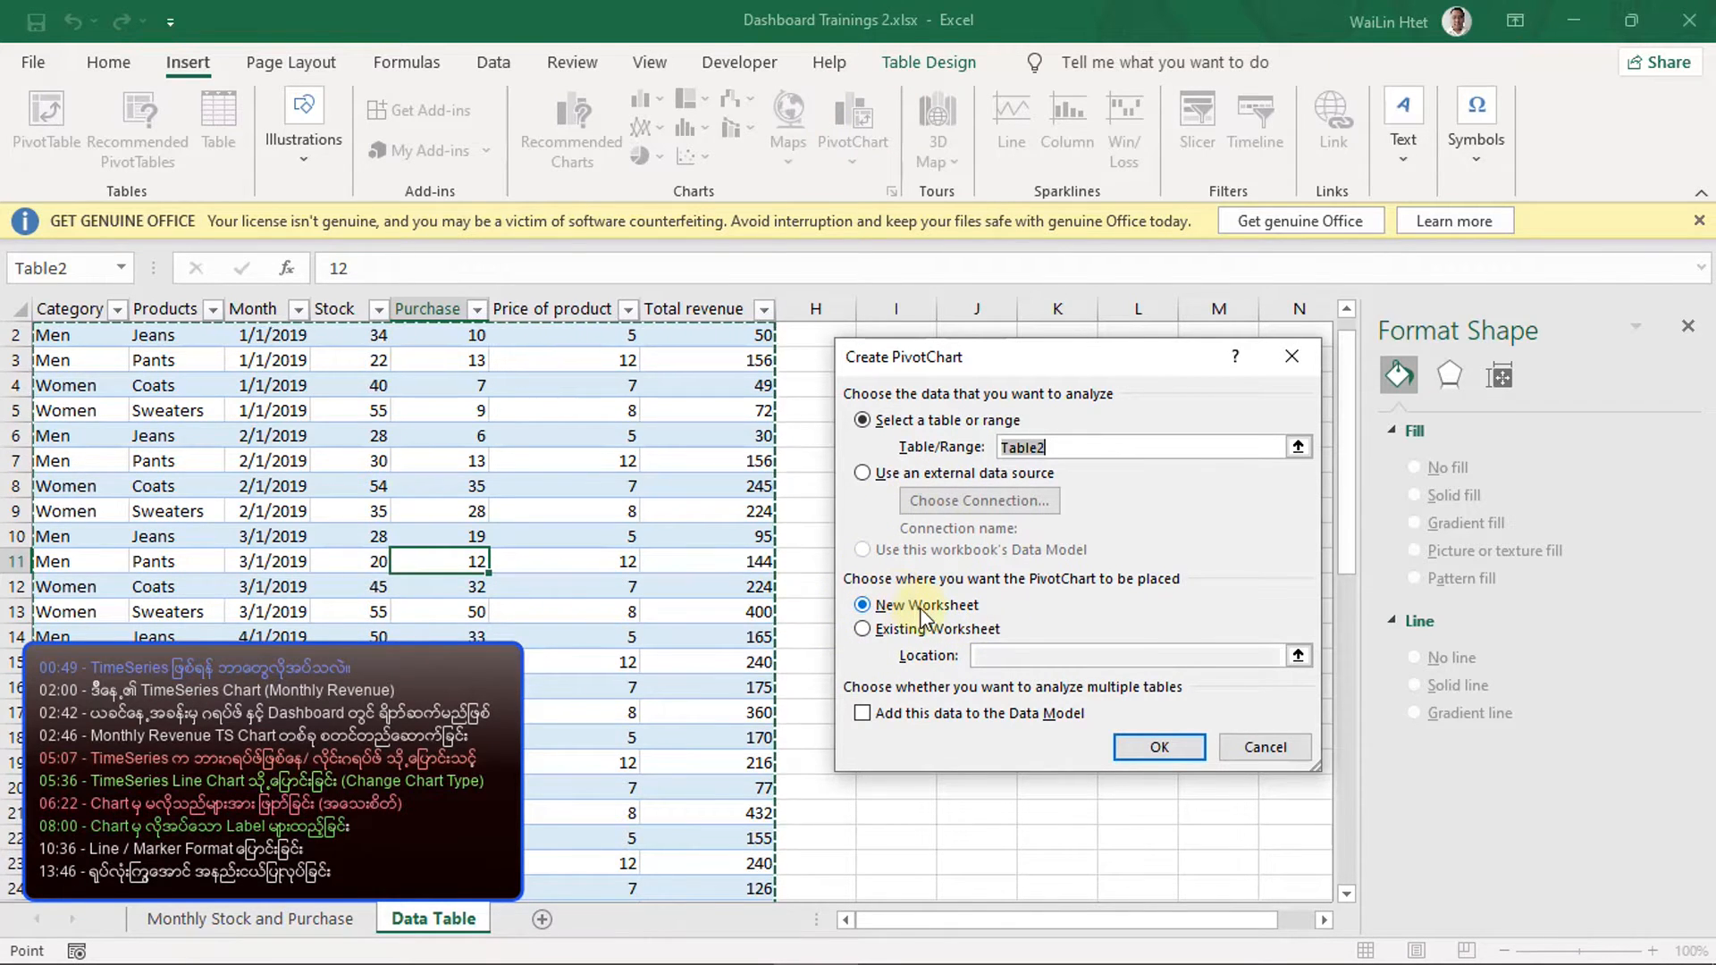
left_click(1148, 750)
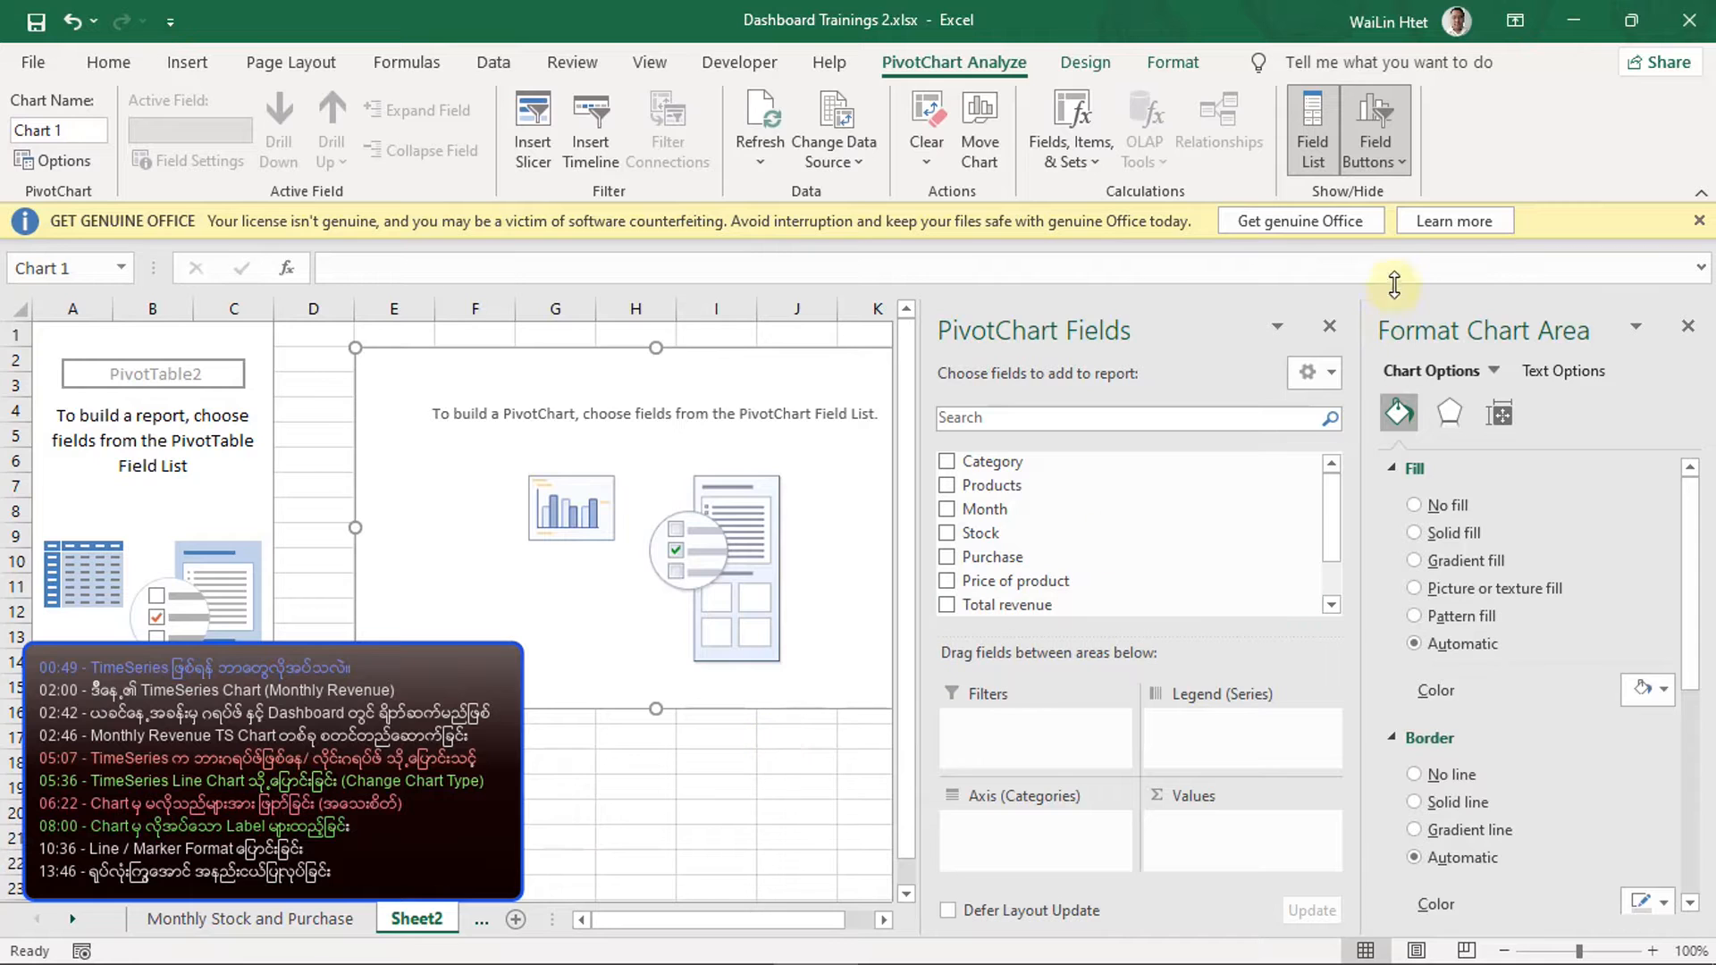
left_click(1688, 327)
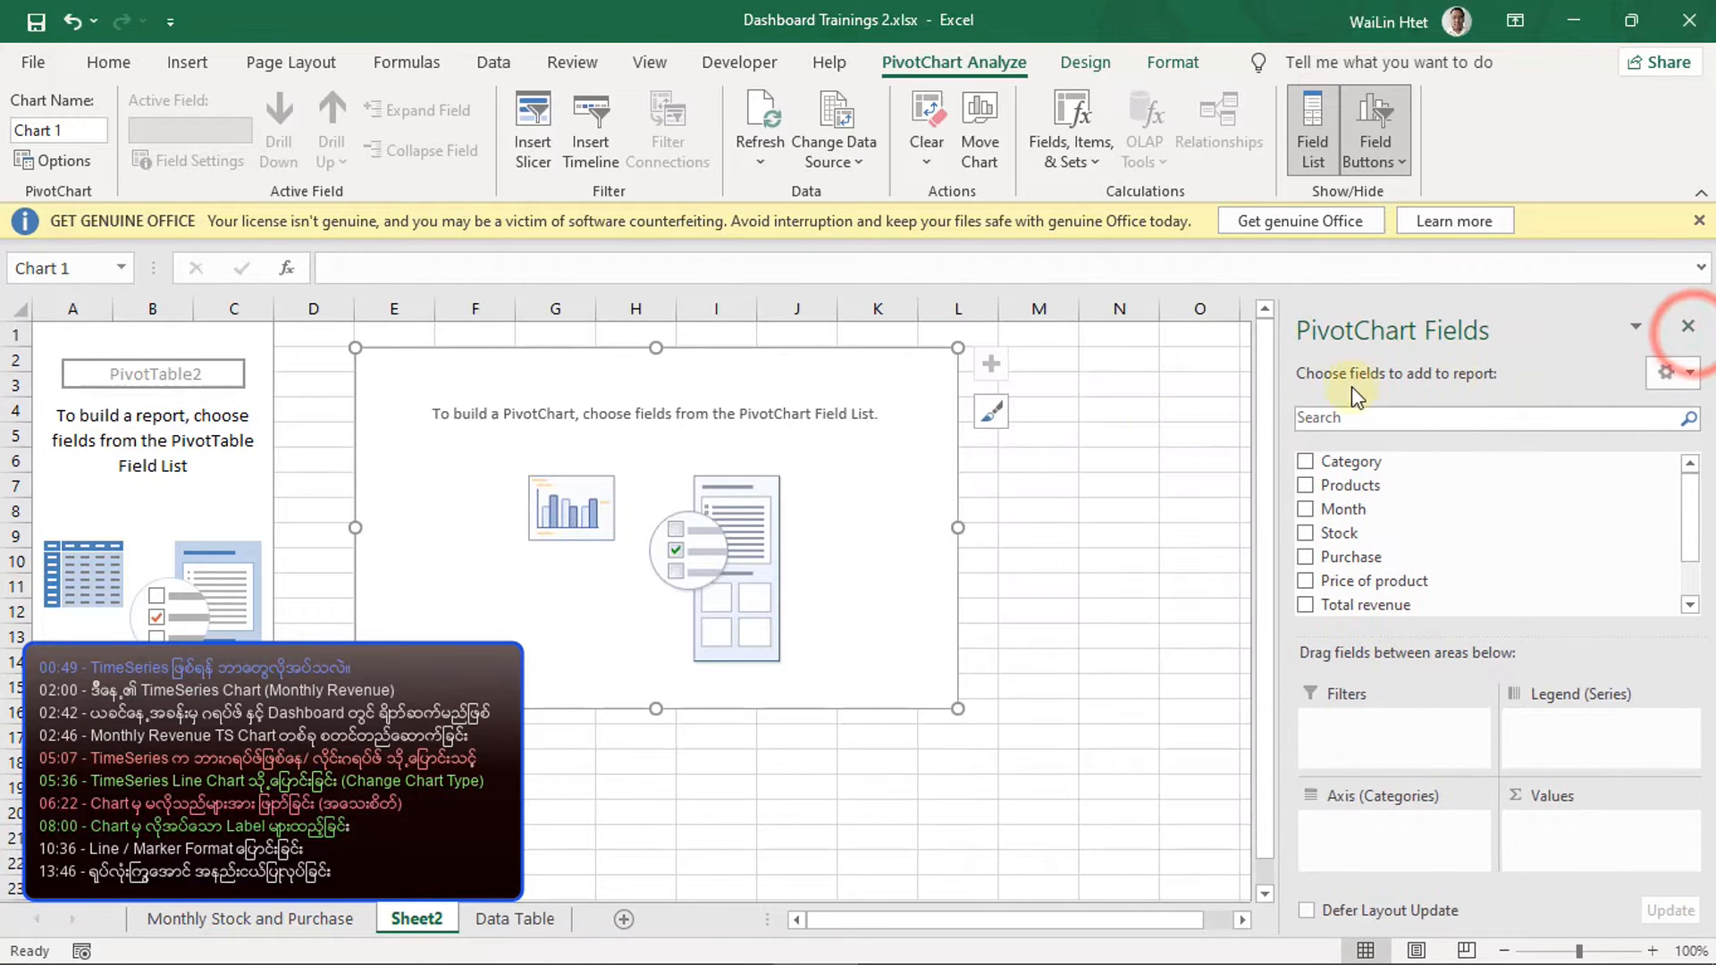
- Rename the new PivotChart worksheet as Monthly Revenue
double_click(420, 928)
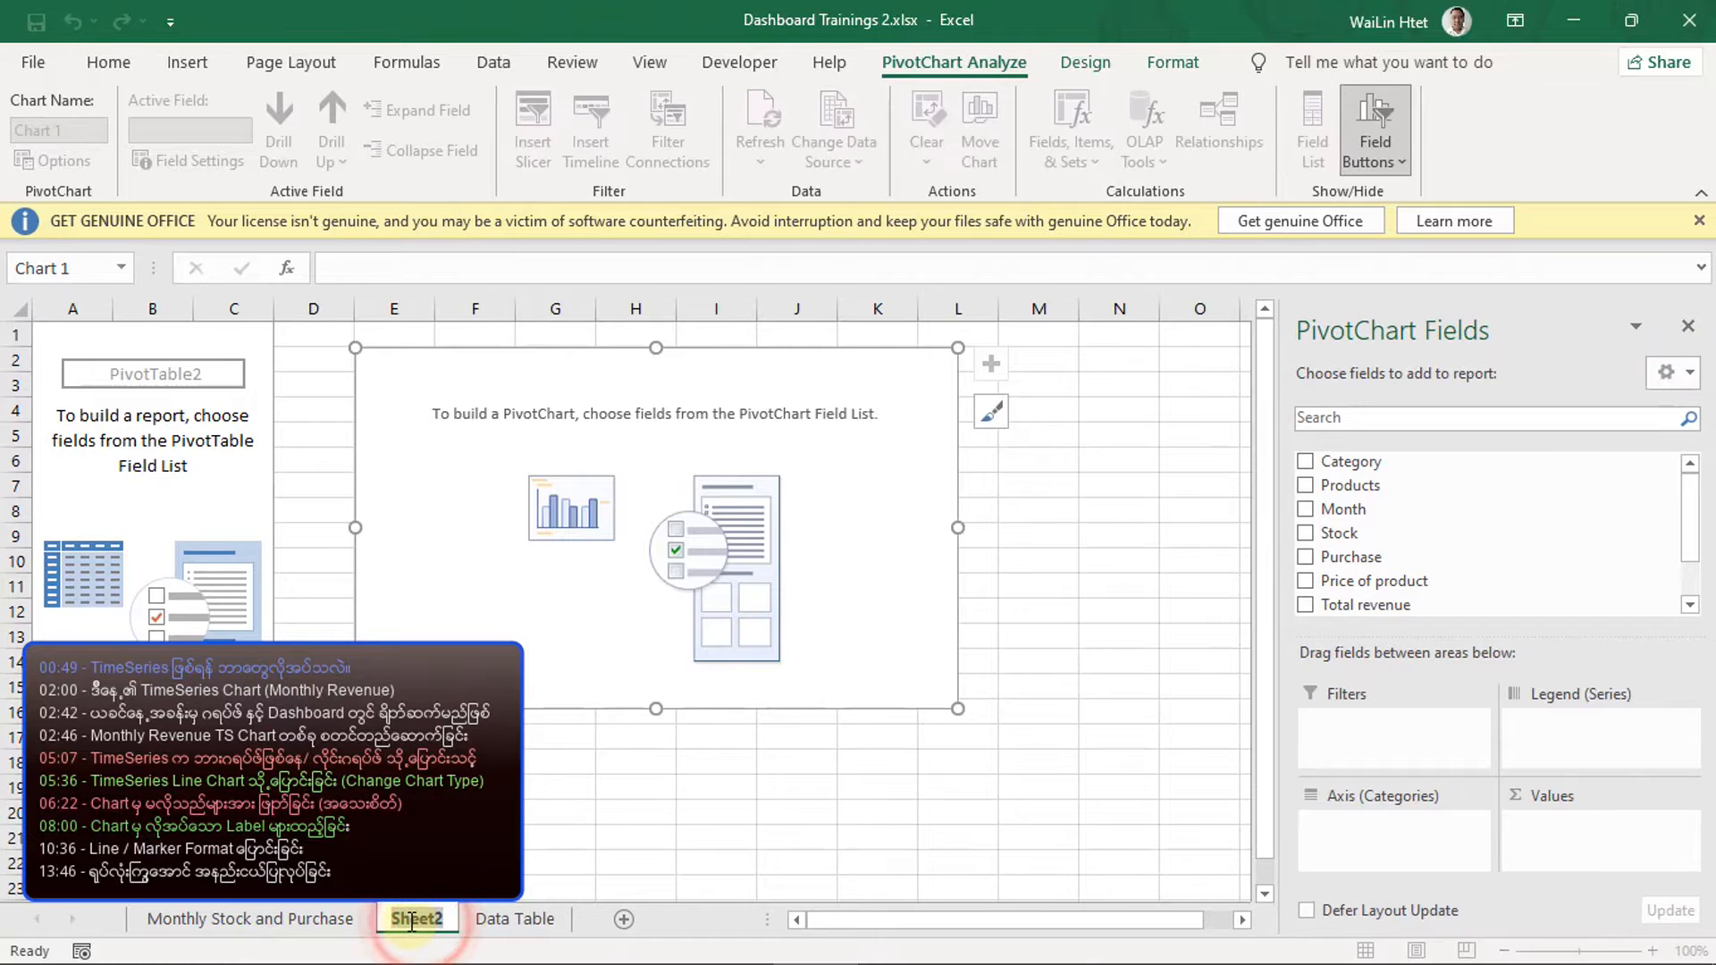
type("Month")
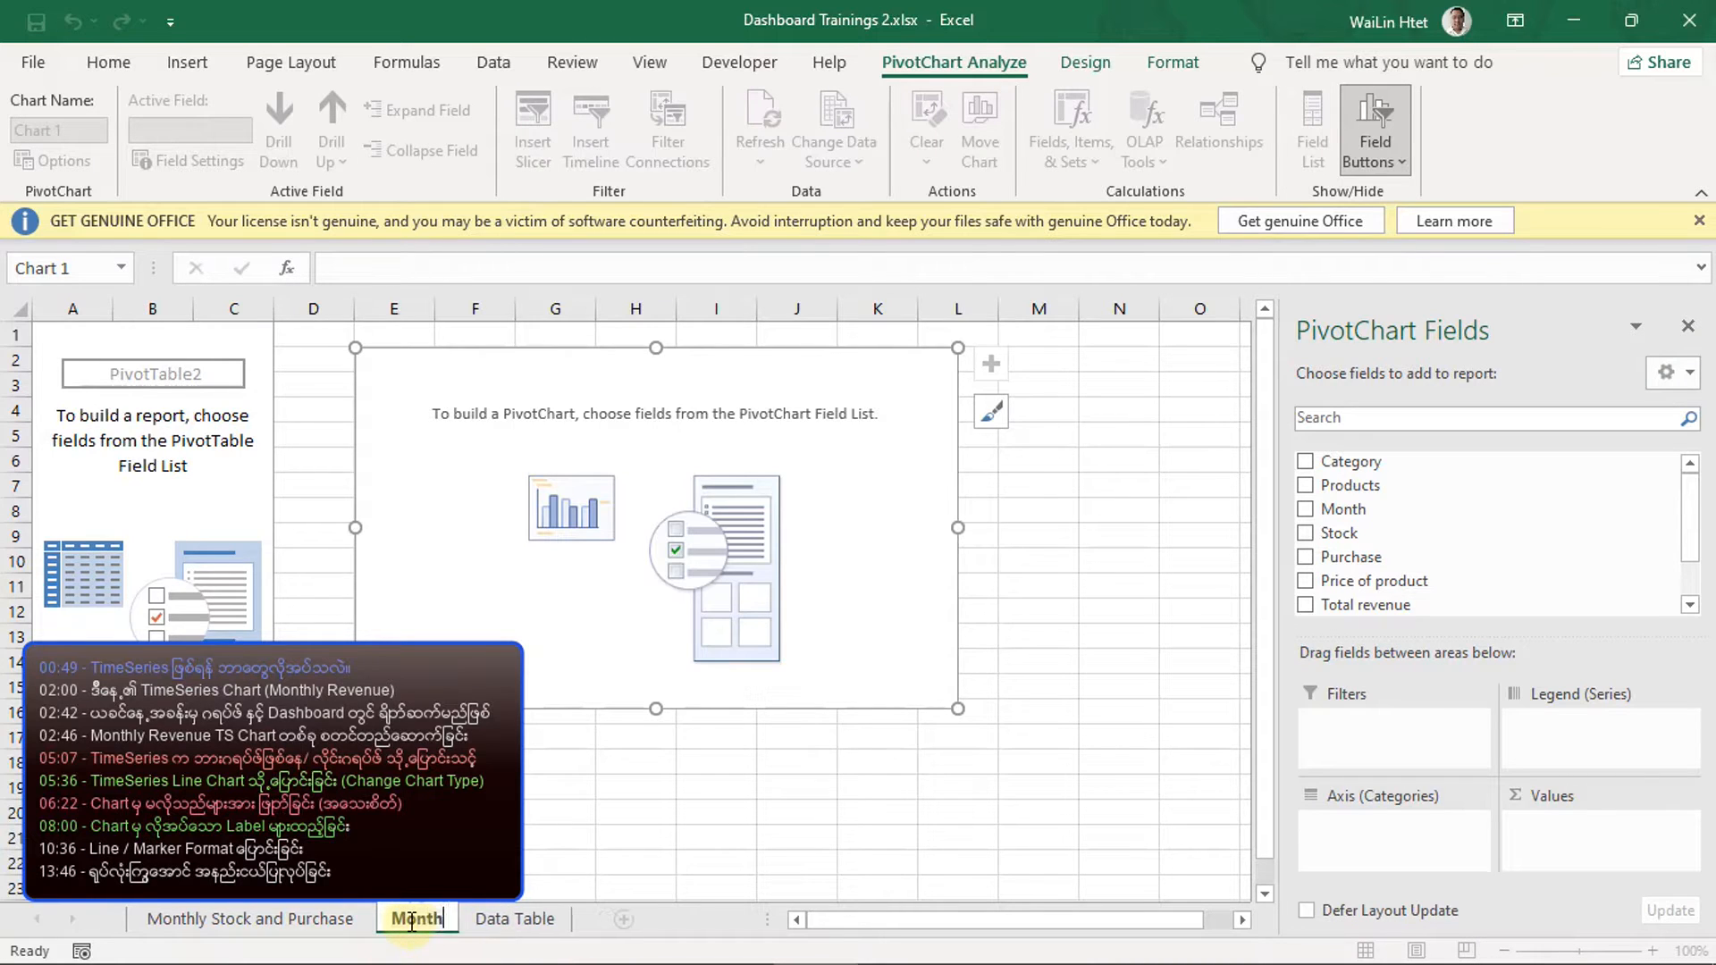
type("ly R")
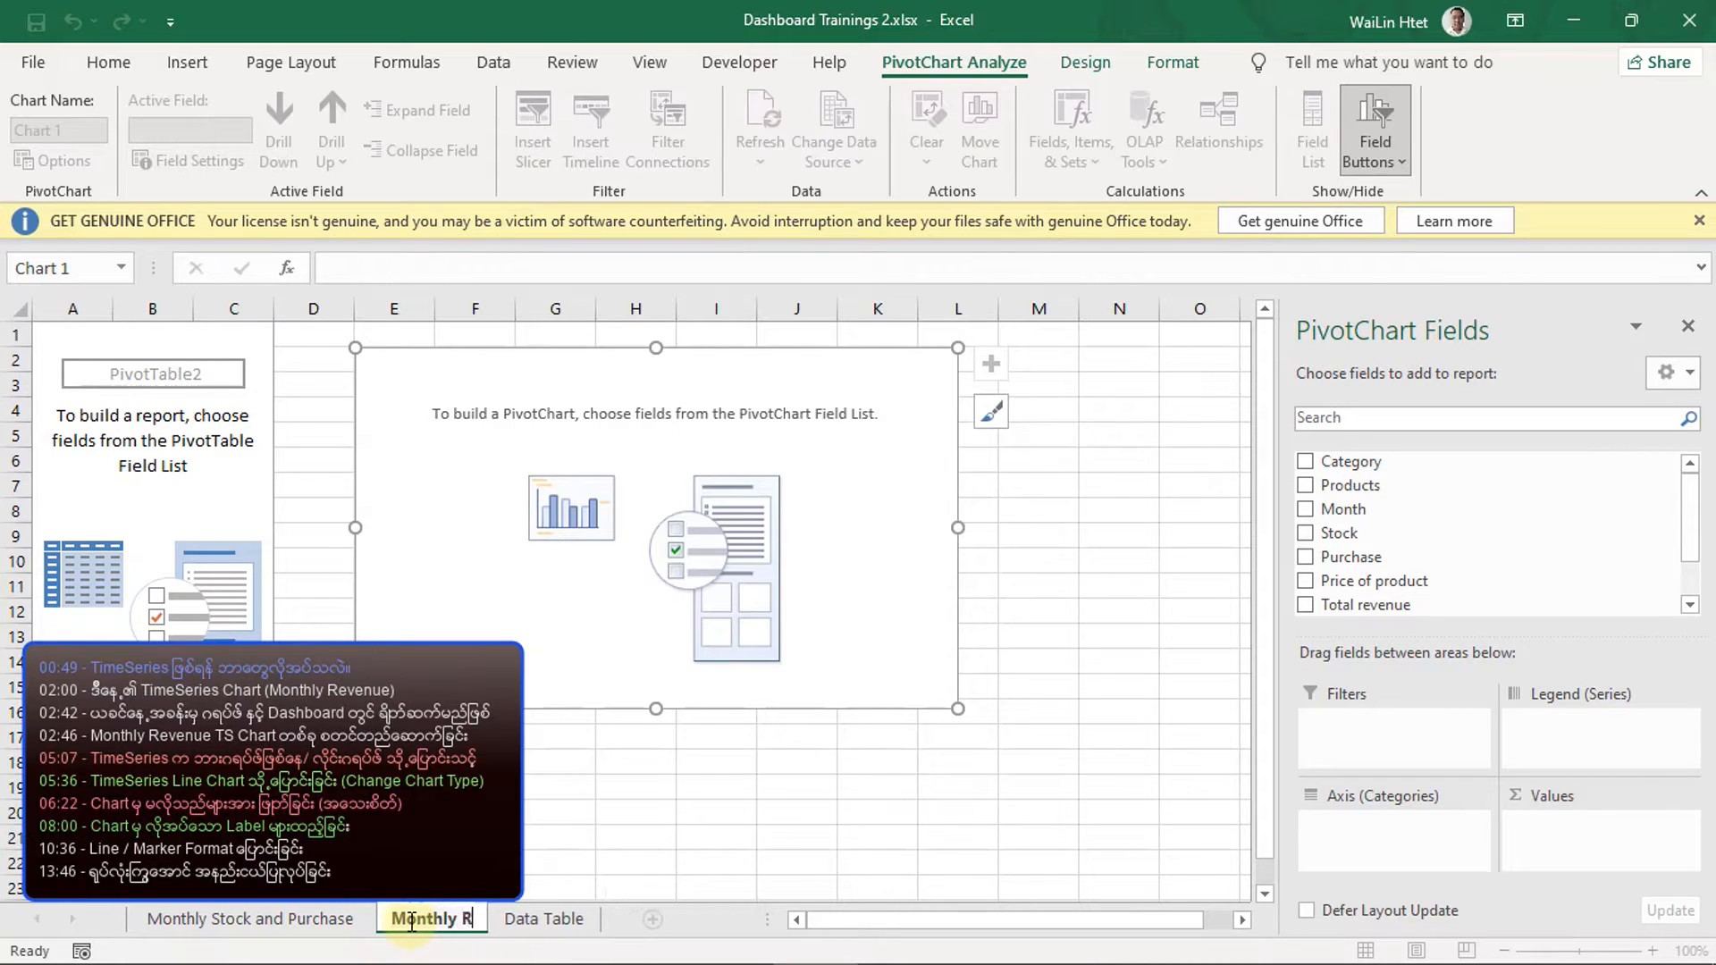
type("even")
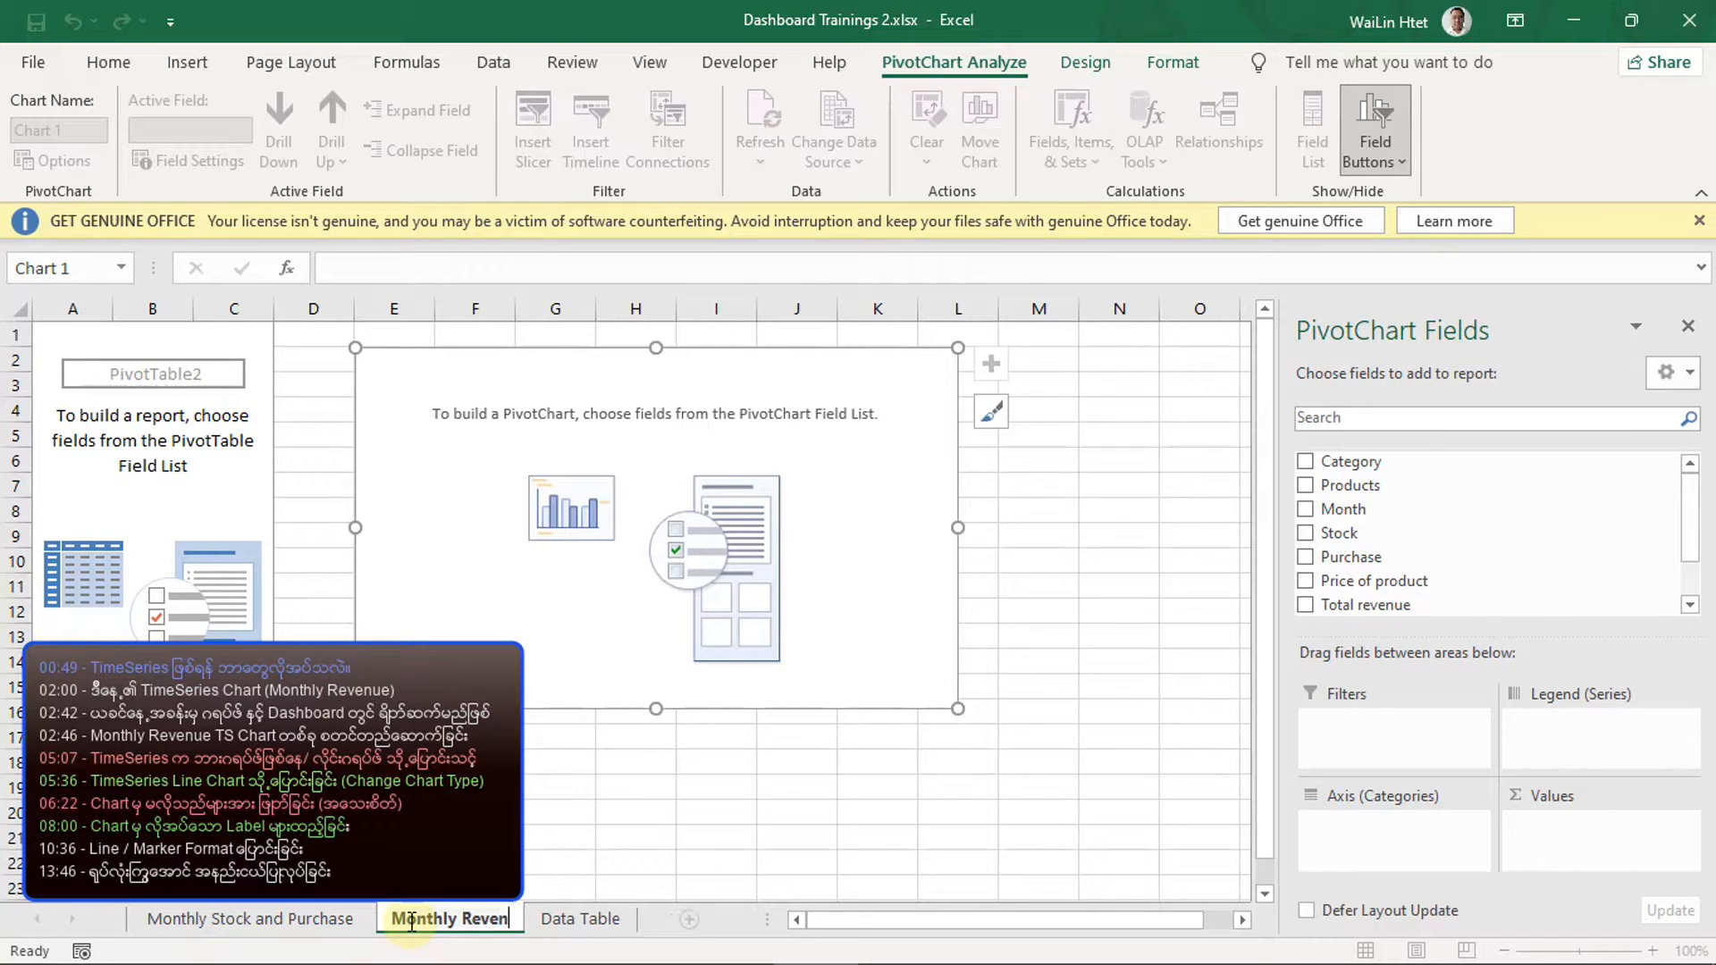
type("ue")
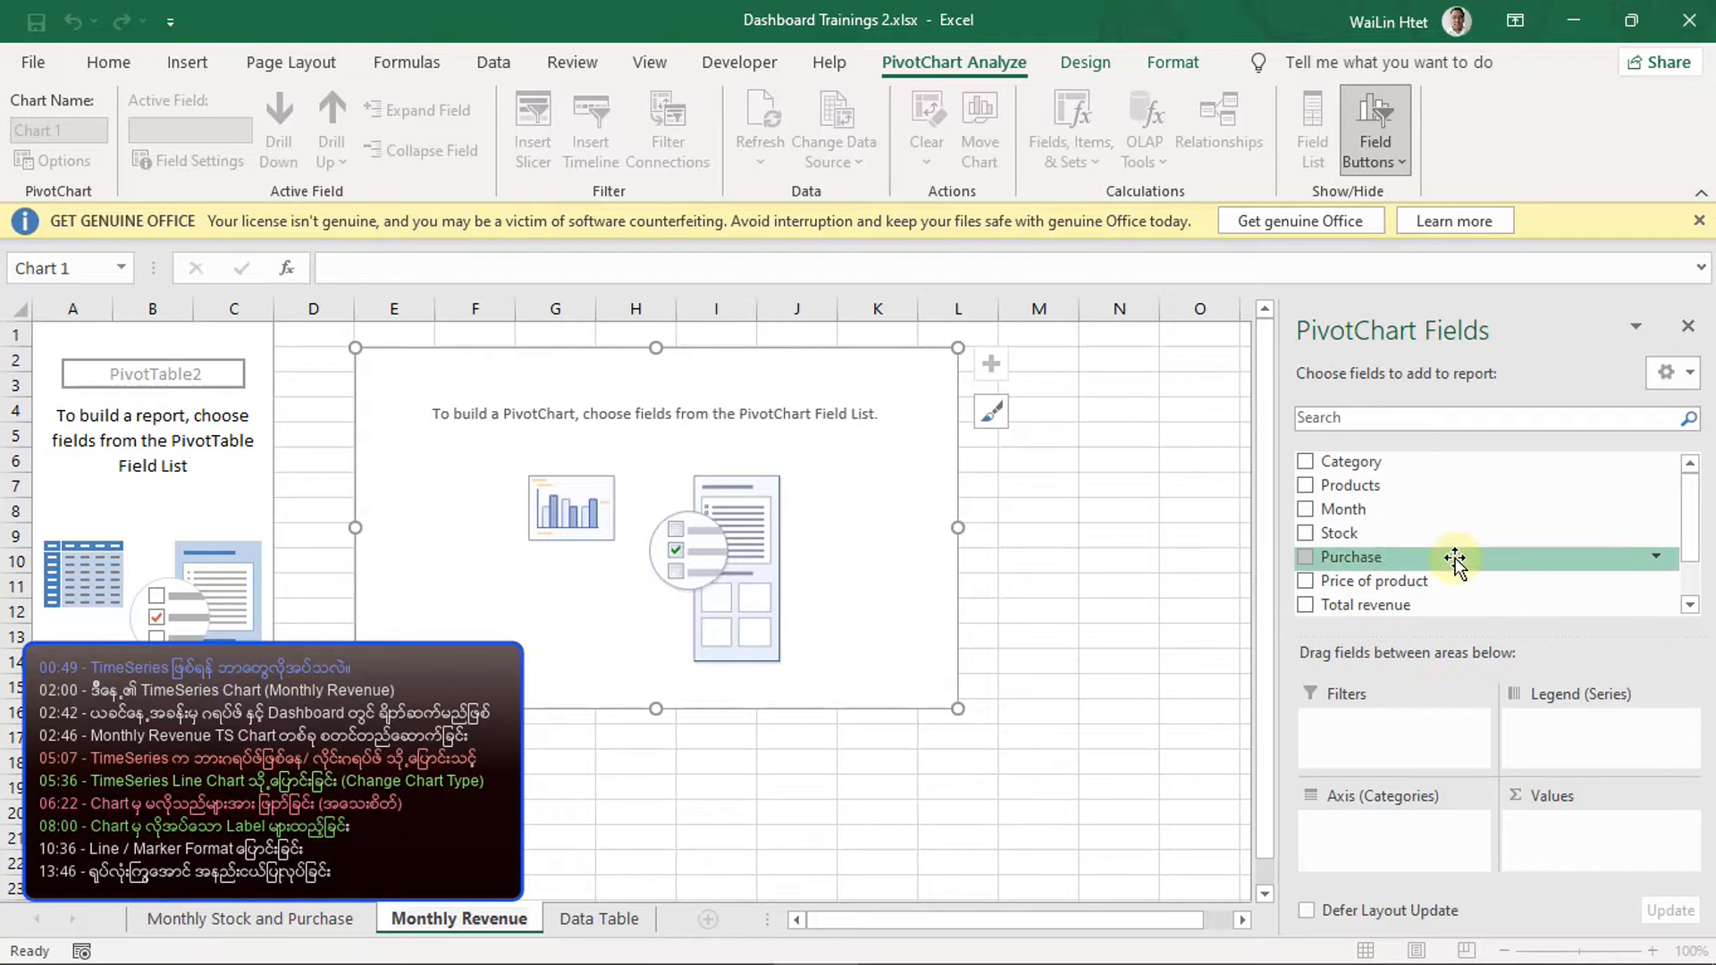
- Add Total revenue to the PivotChart's values and Months to its axis categories
left_click_drag(1687, 518, 1680, 537)
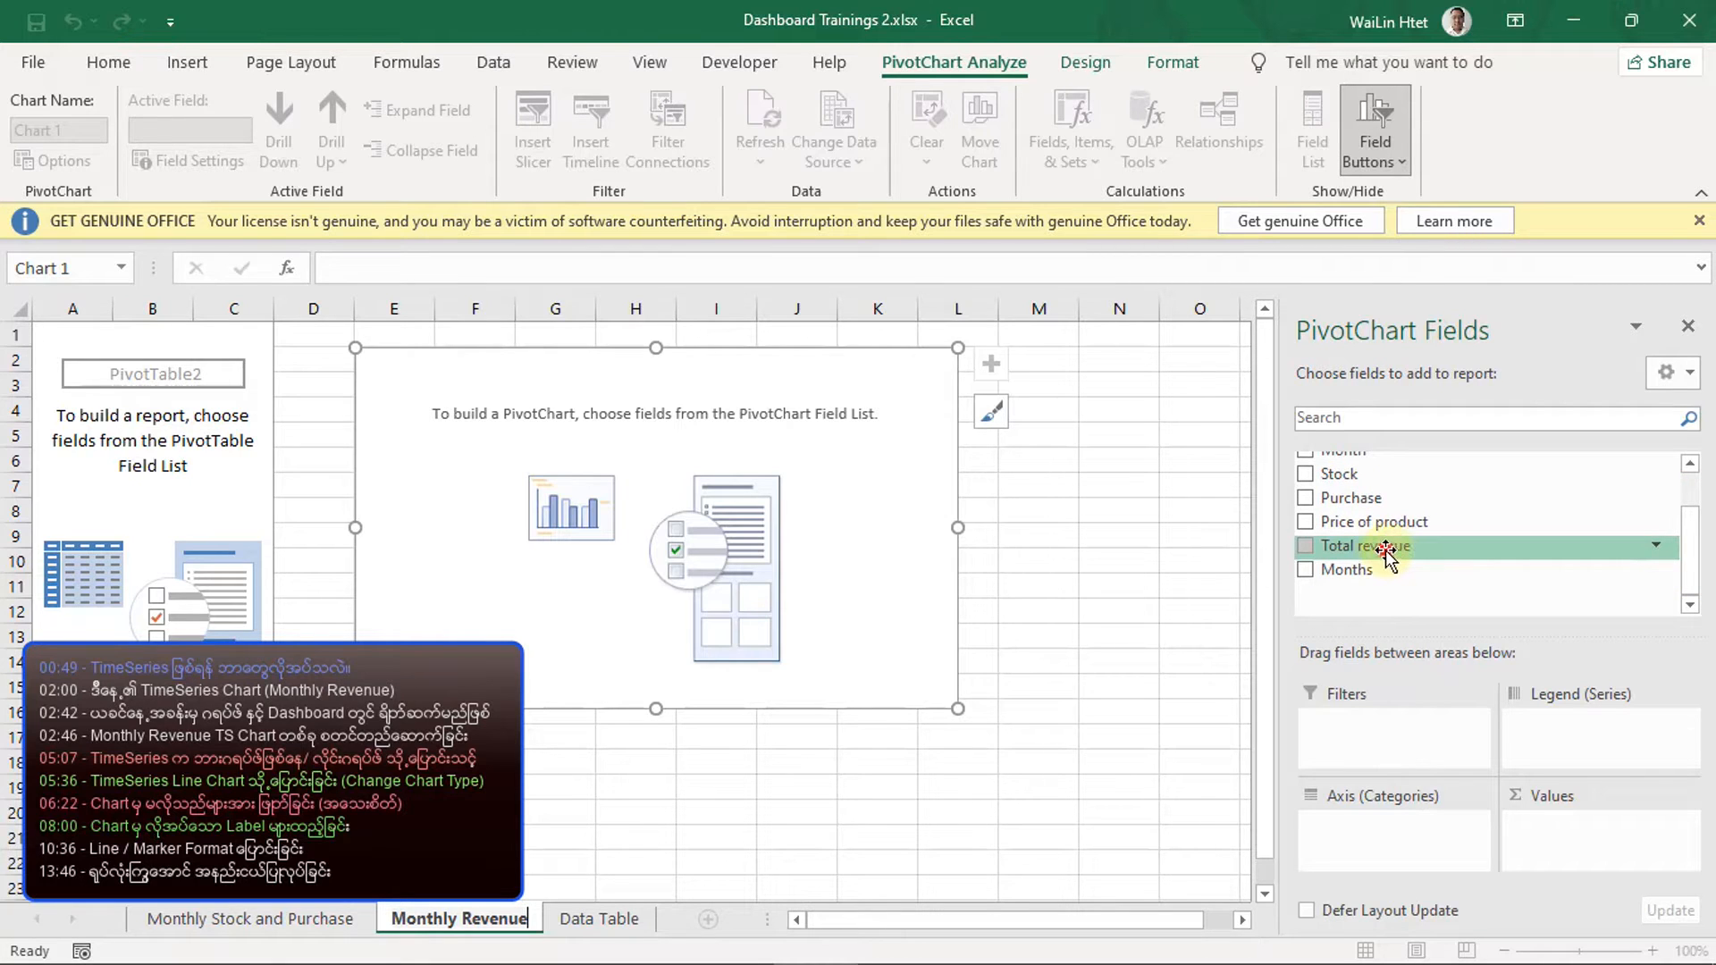
left_click_drag(1392, 551, 1555, 827)
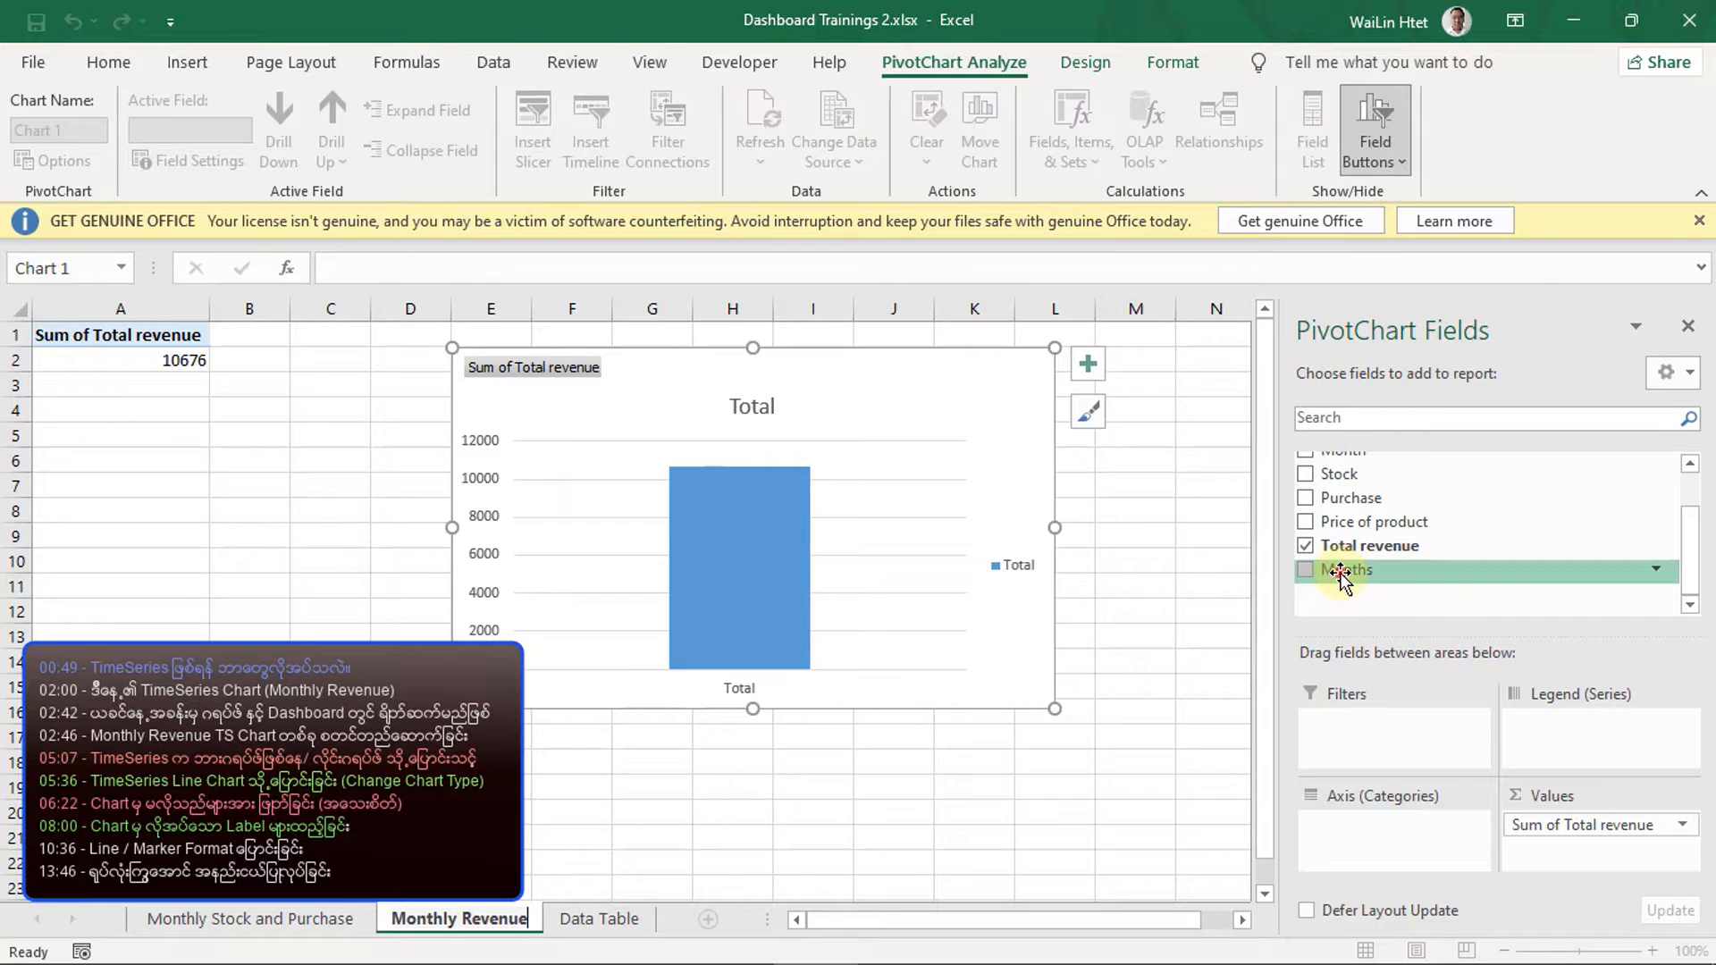
left_click_drag(1341, 576, 1371, 844)
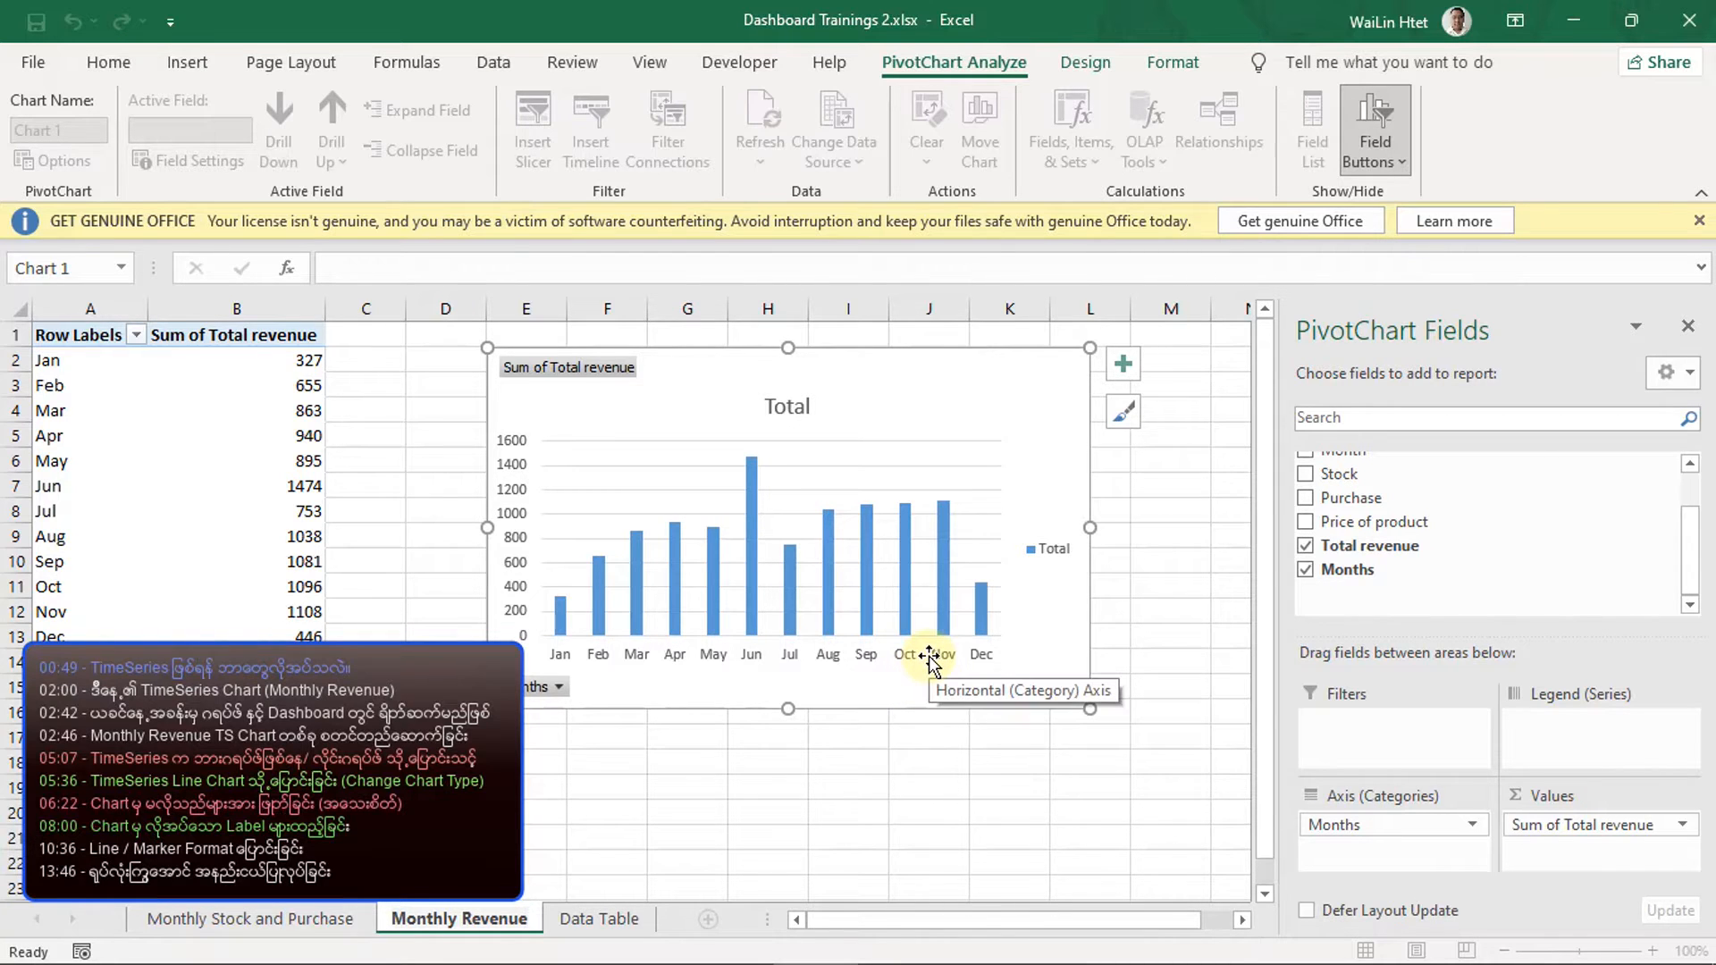
right_click(878, 737)
left_click(741, 798)
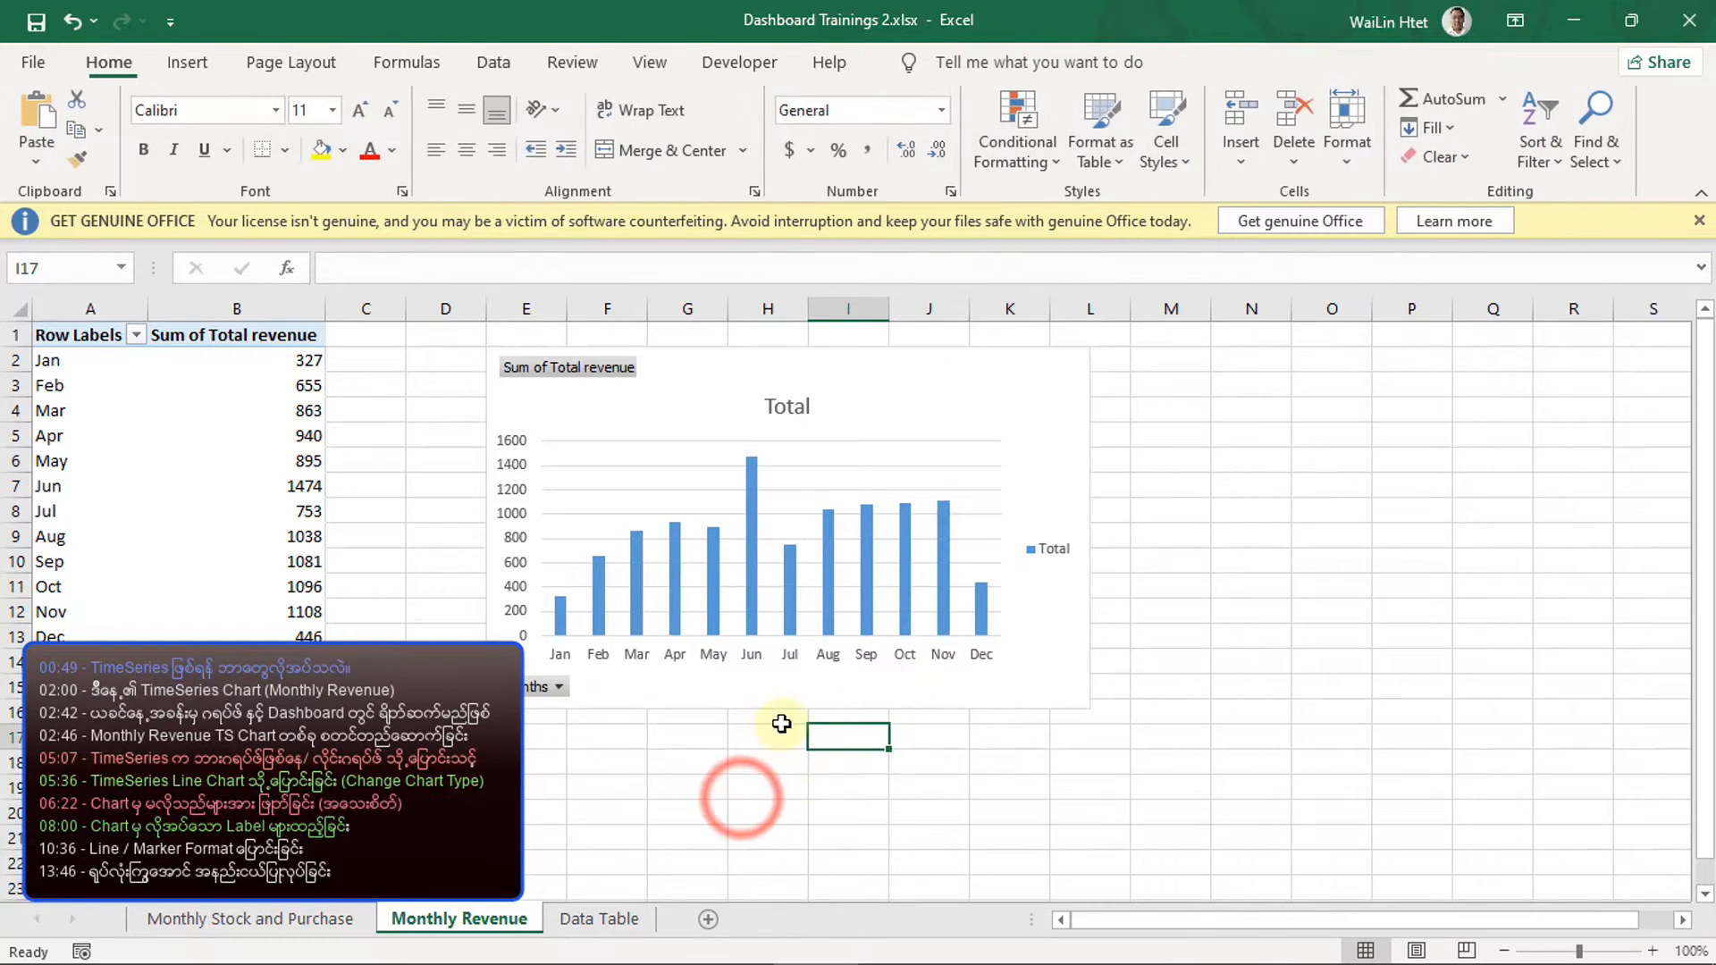
- Change the monthly revenue column chart to the Line with Markers chart type
left_click(999, 684)
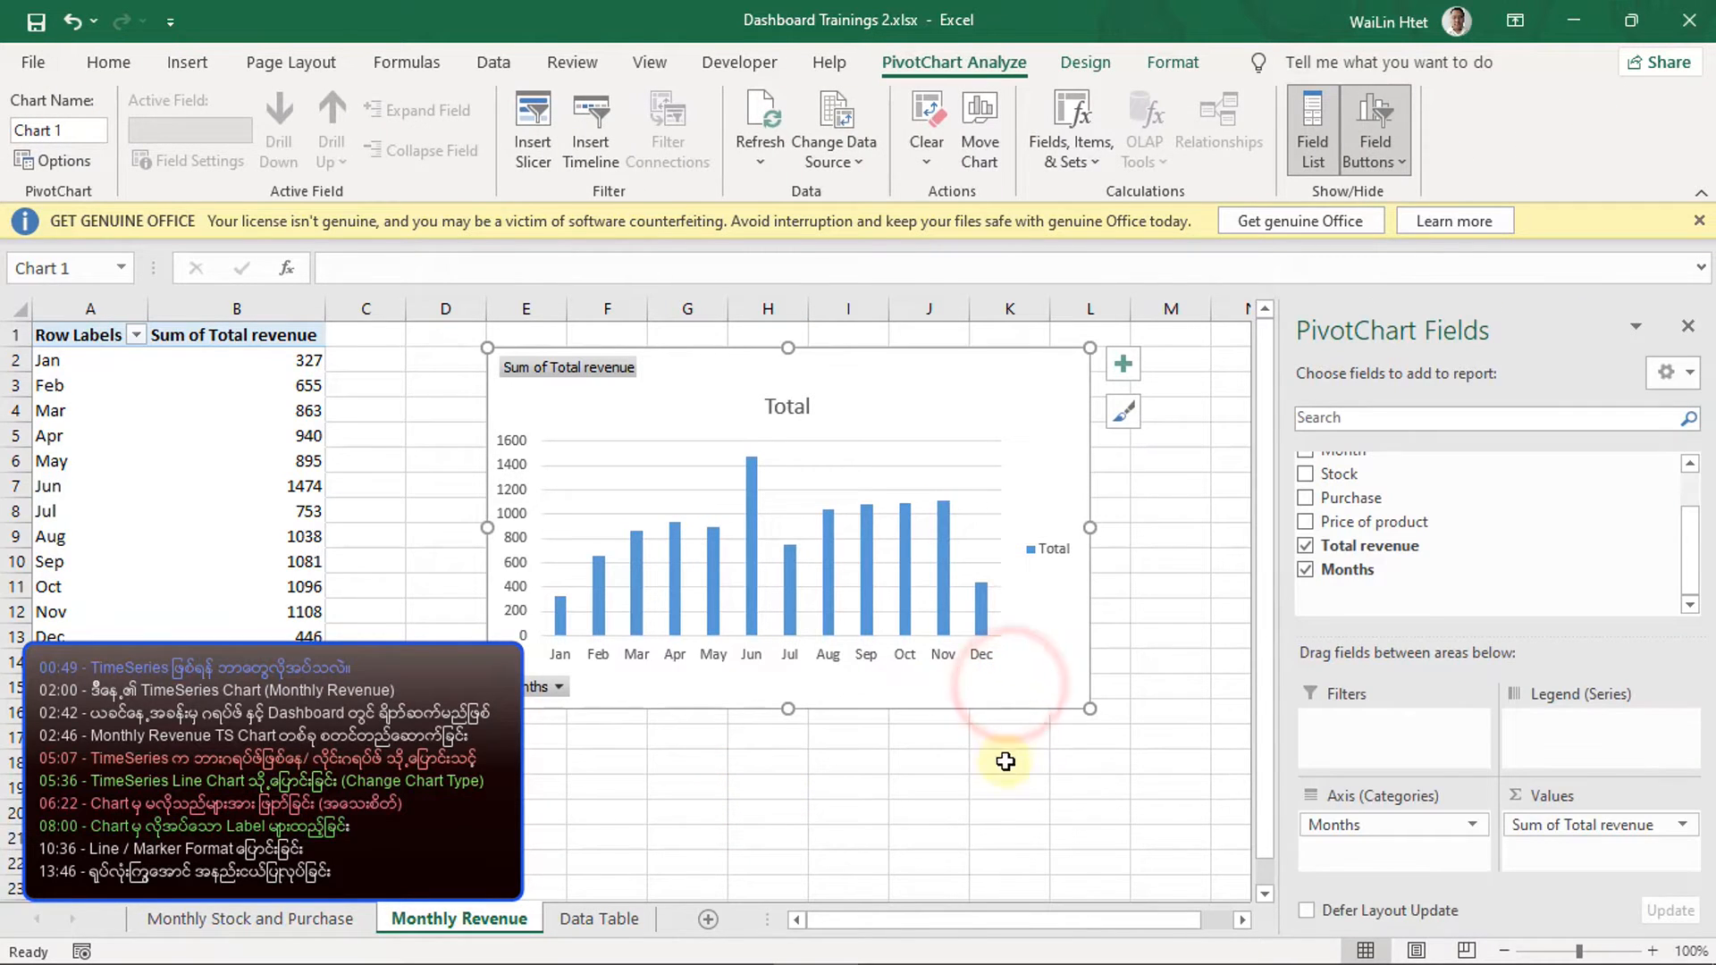
left_click(1018, 380)
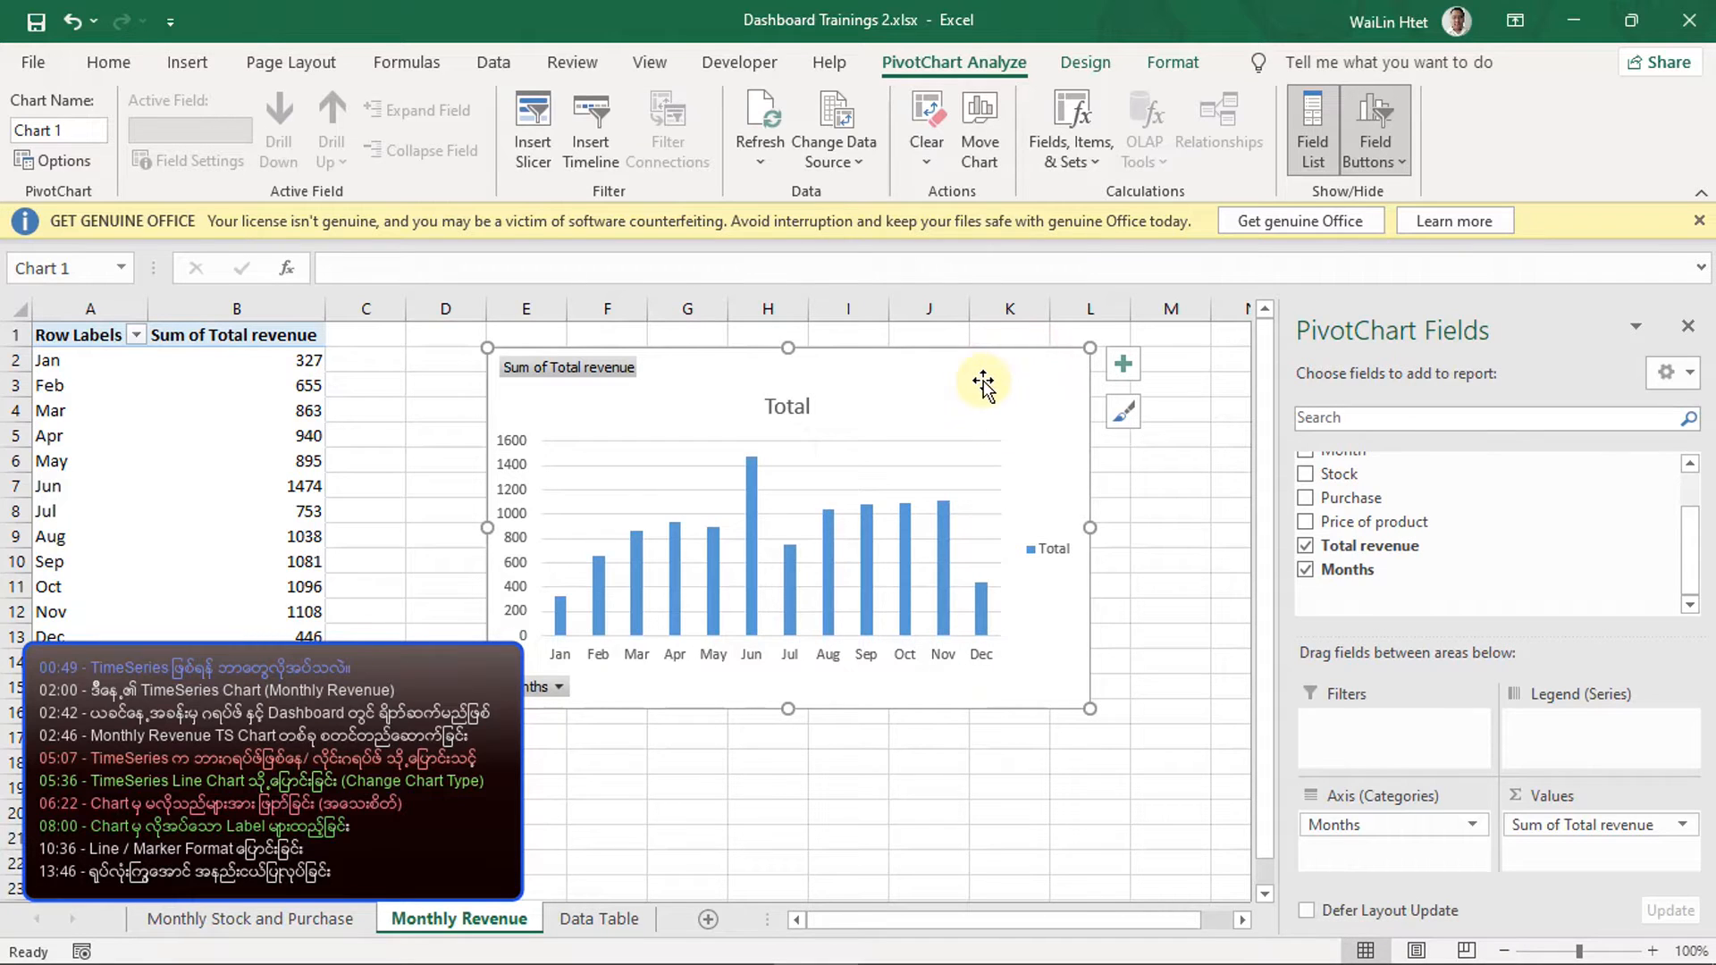
left_click(1086, 63)
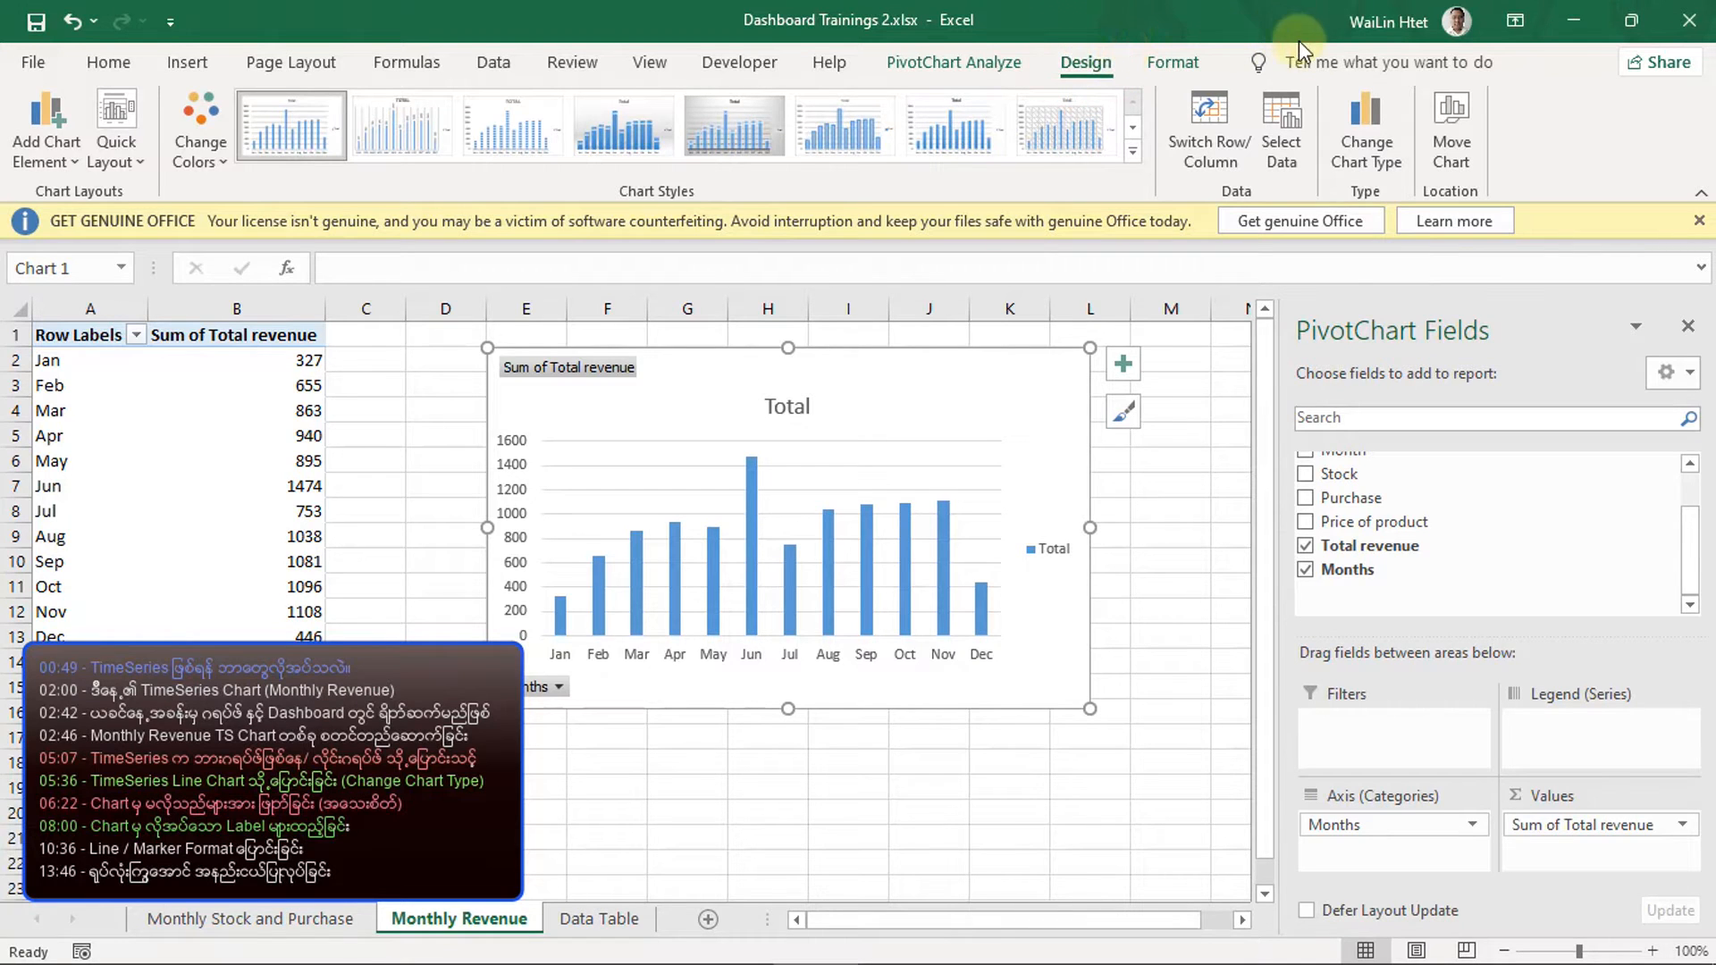
left_click(1370, 115)
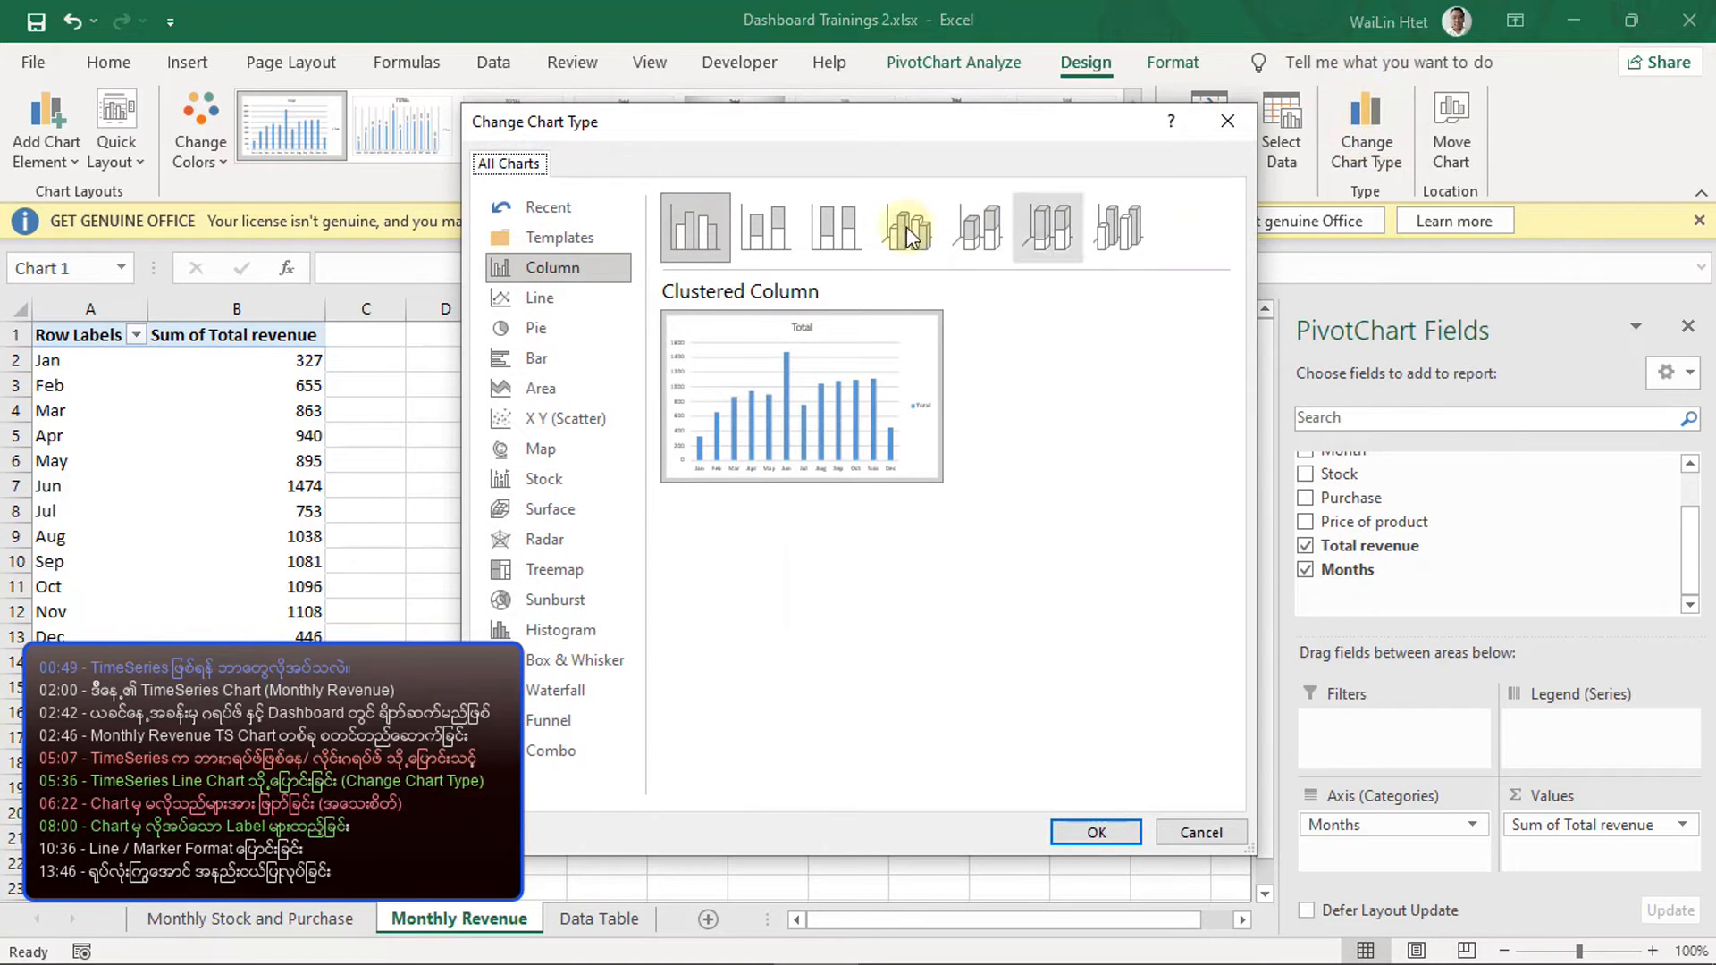
left_click(580, 301)
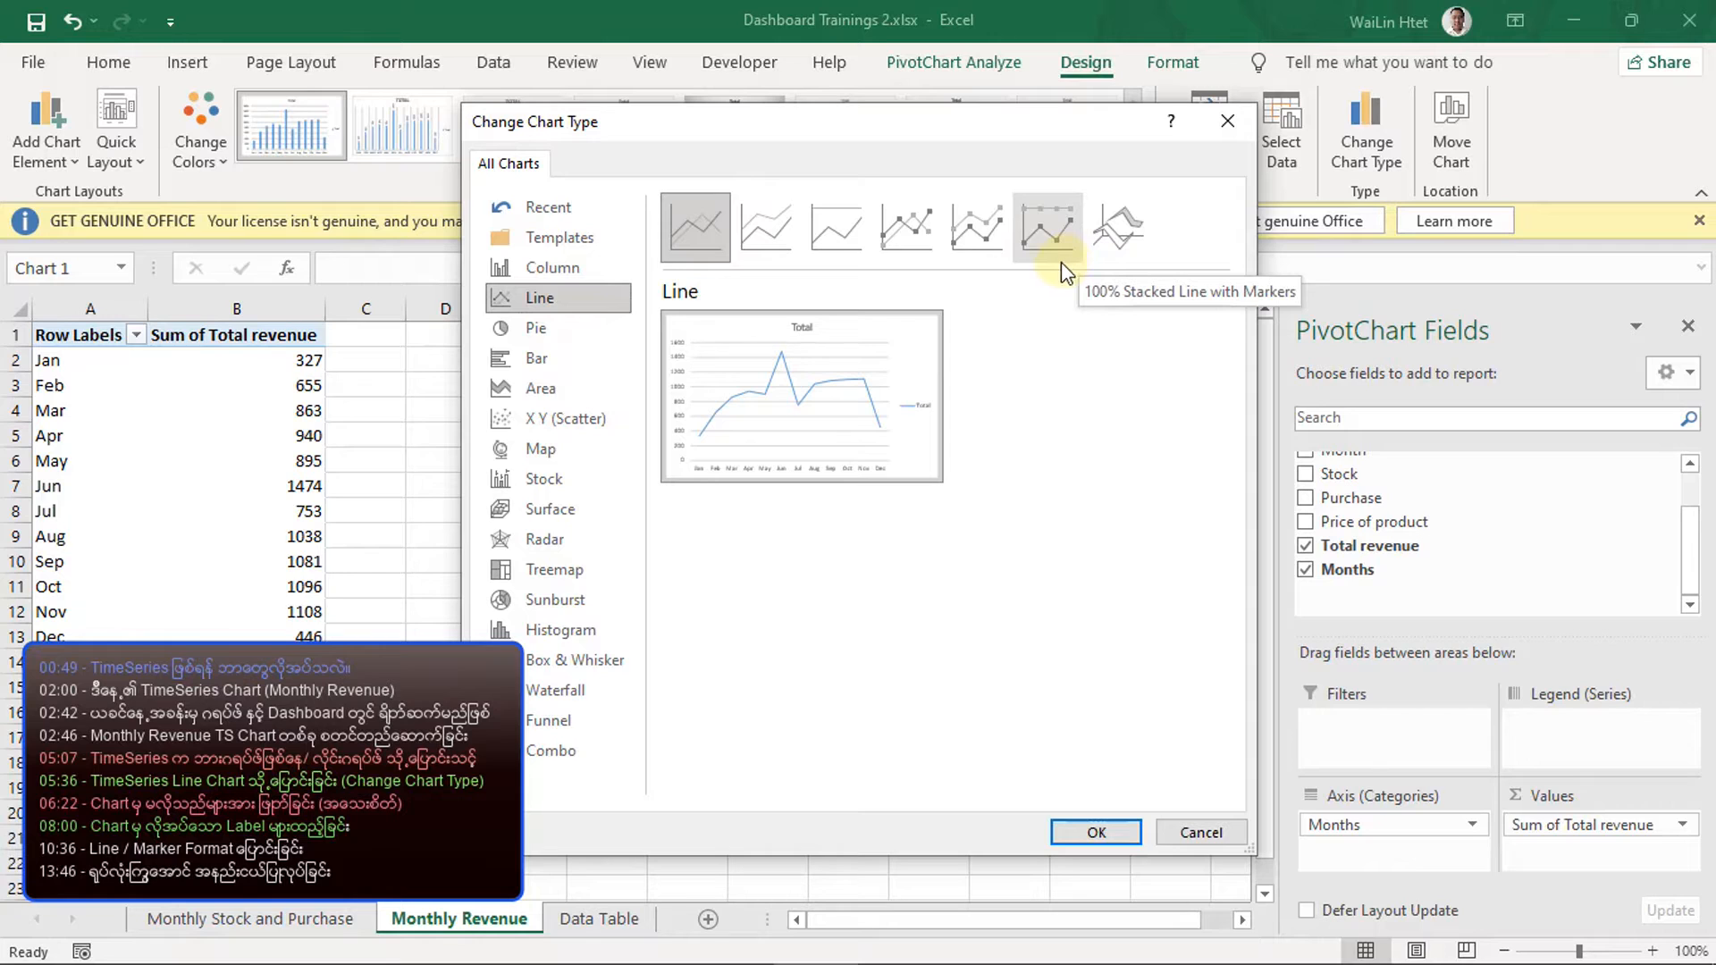
left_click(910, 240)
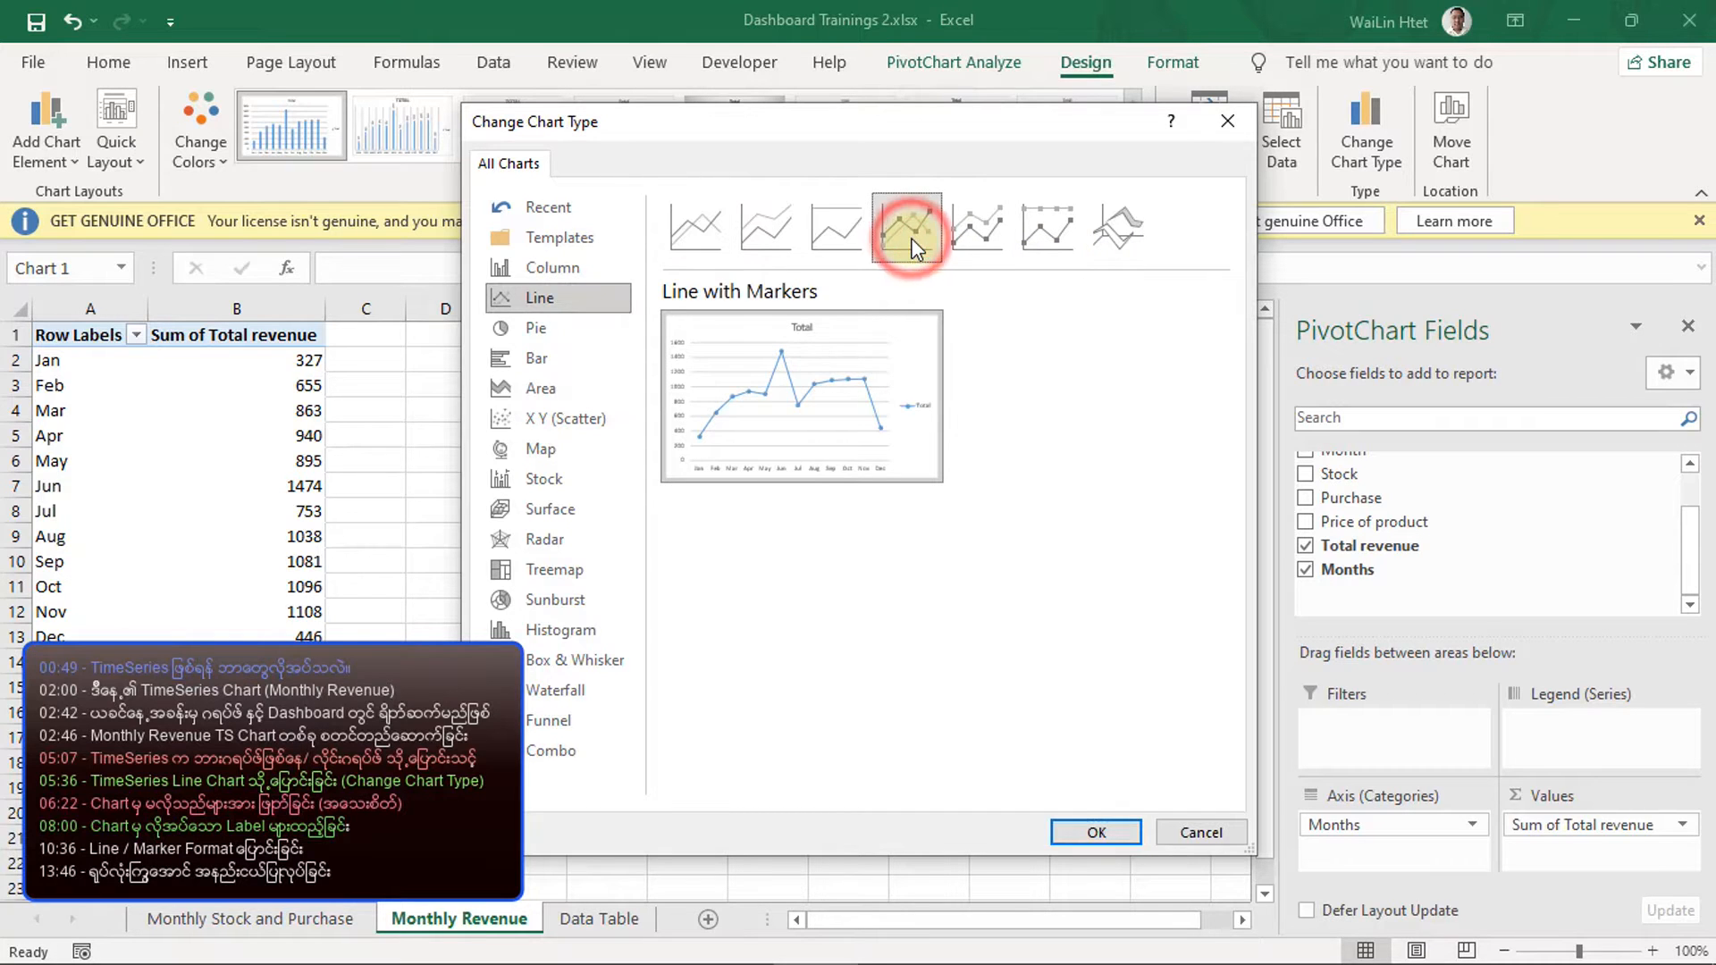
mouse_move(823, 420)
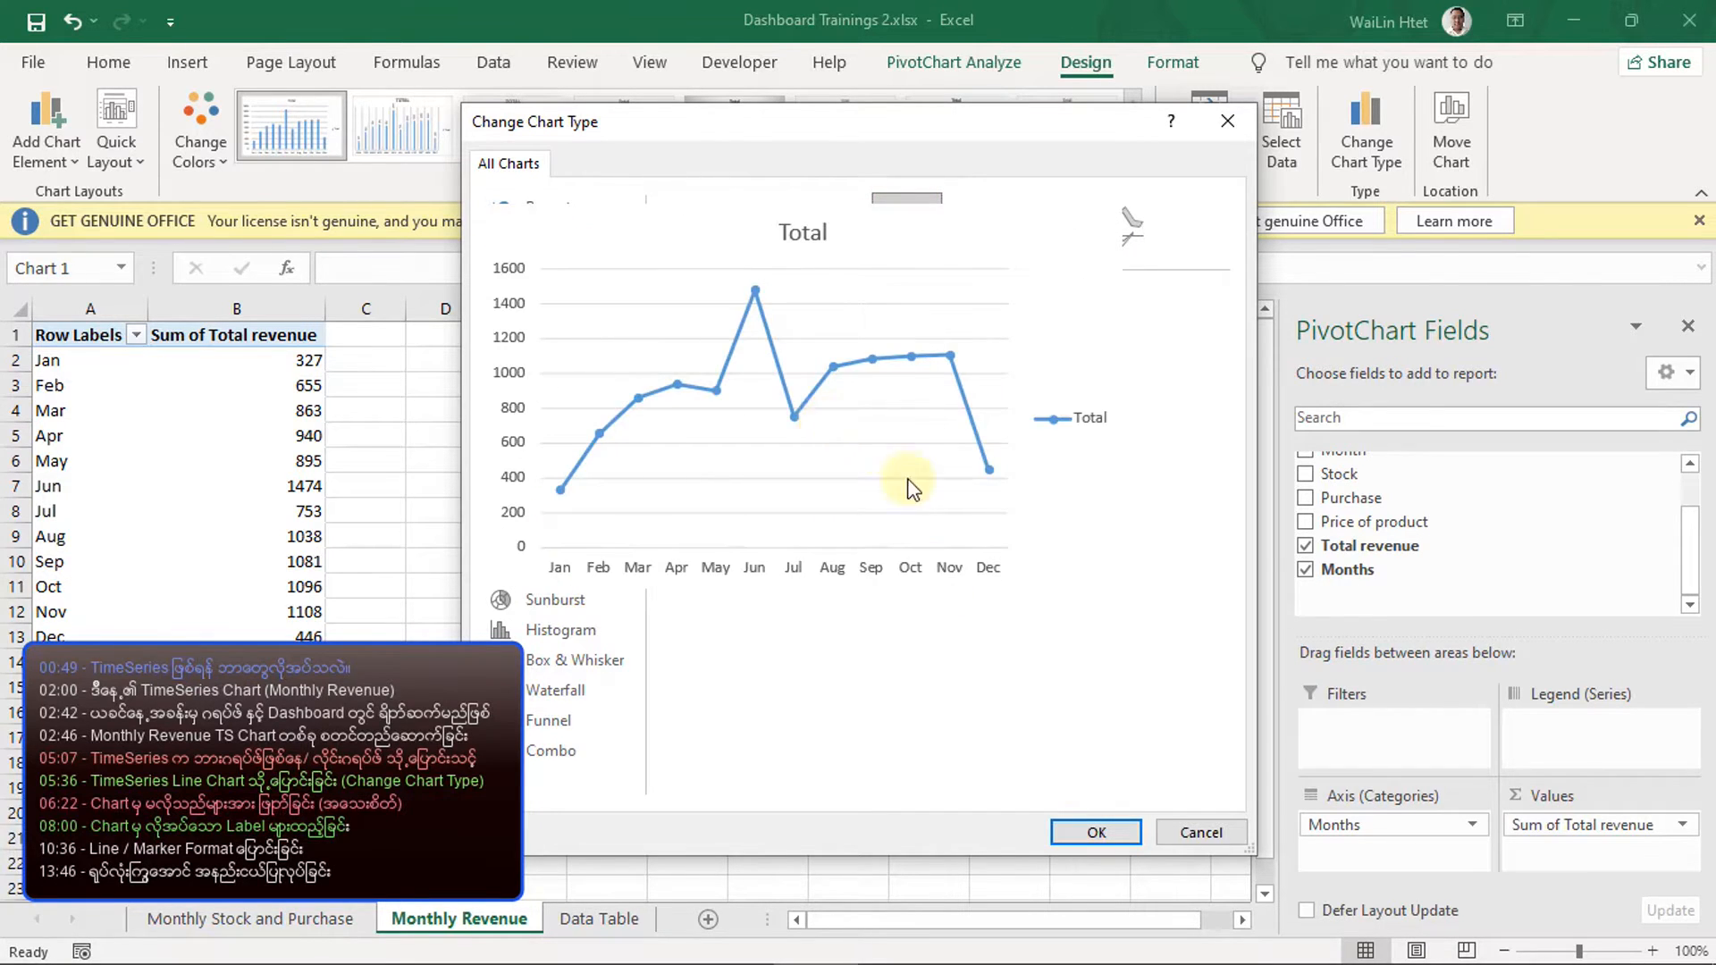
left_click(1092, 833)
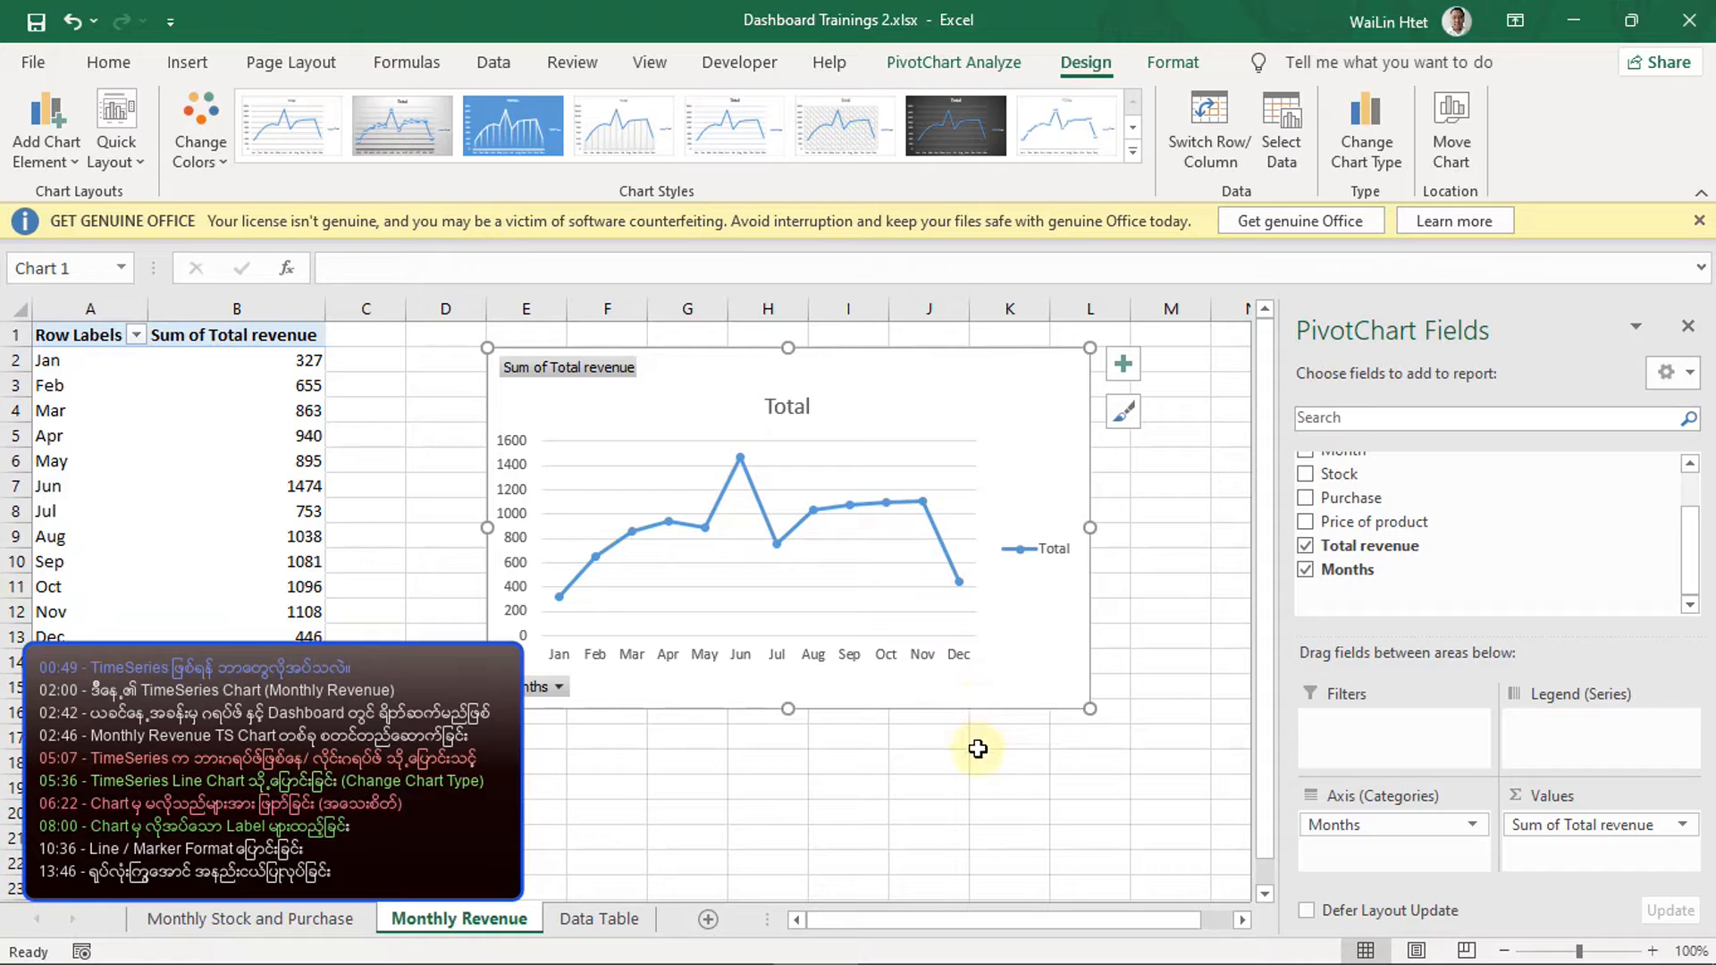
left_click(928, 765)
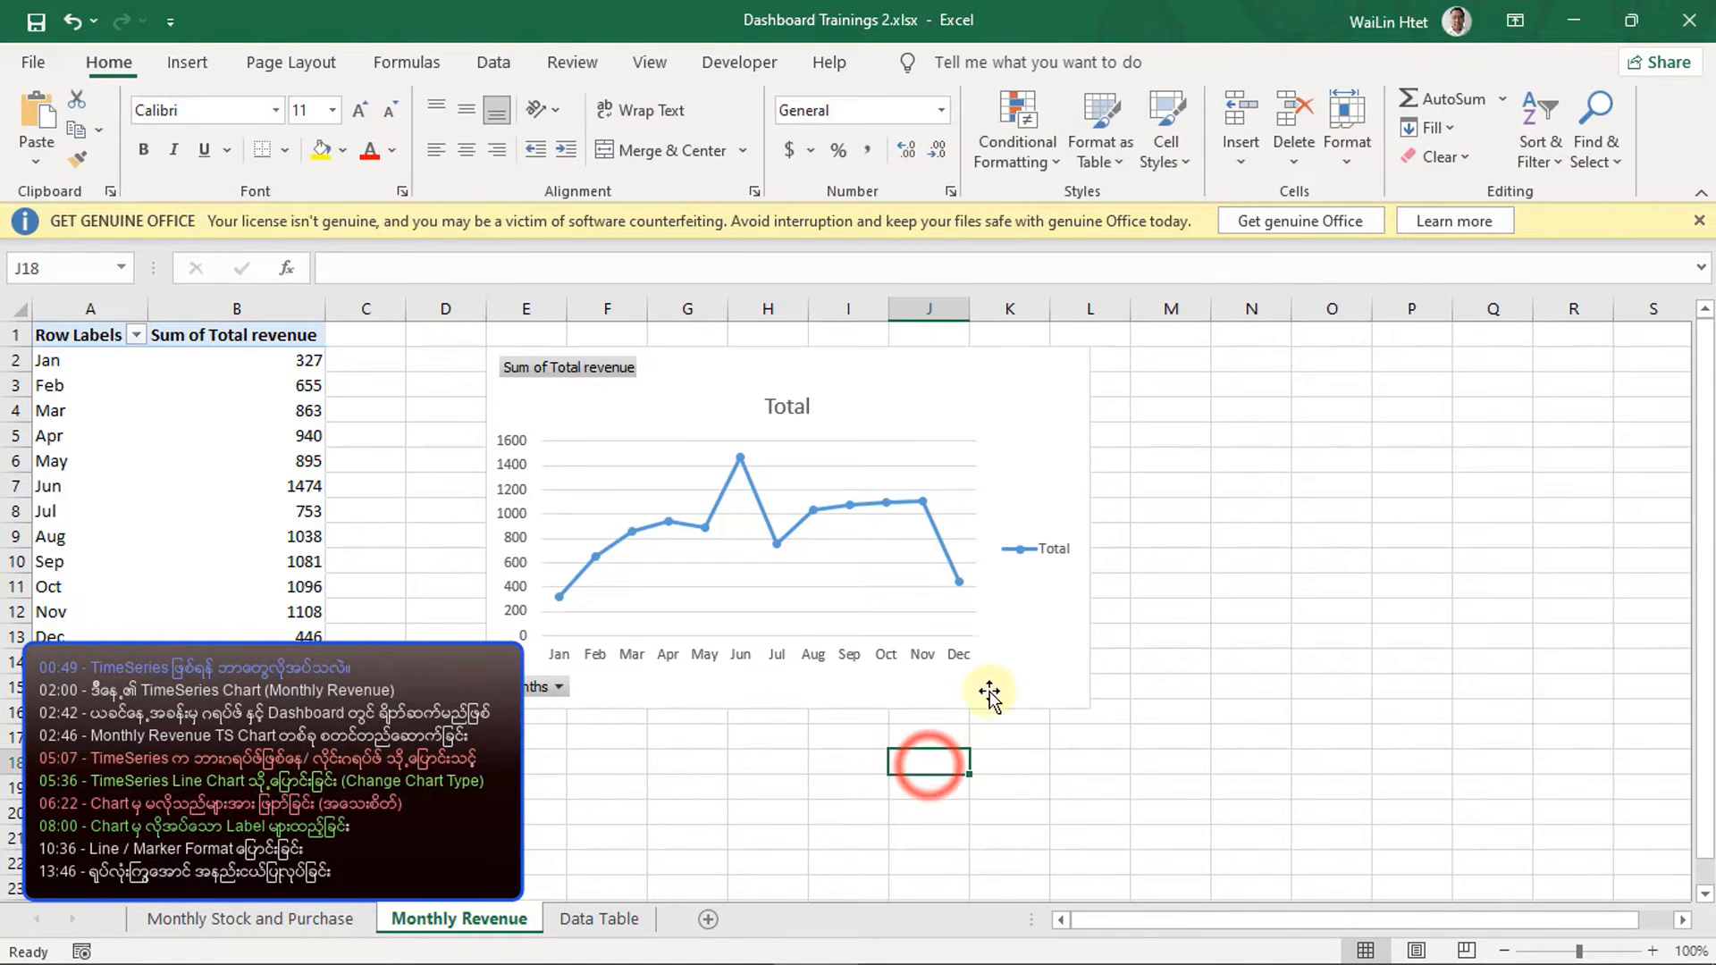
- Hide all field buttons on the line chart
left_click(1036, 683)
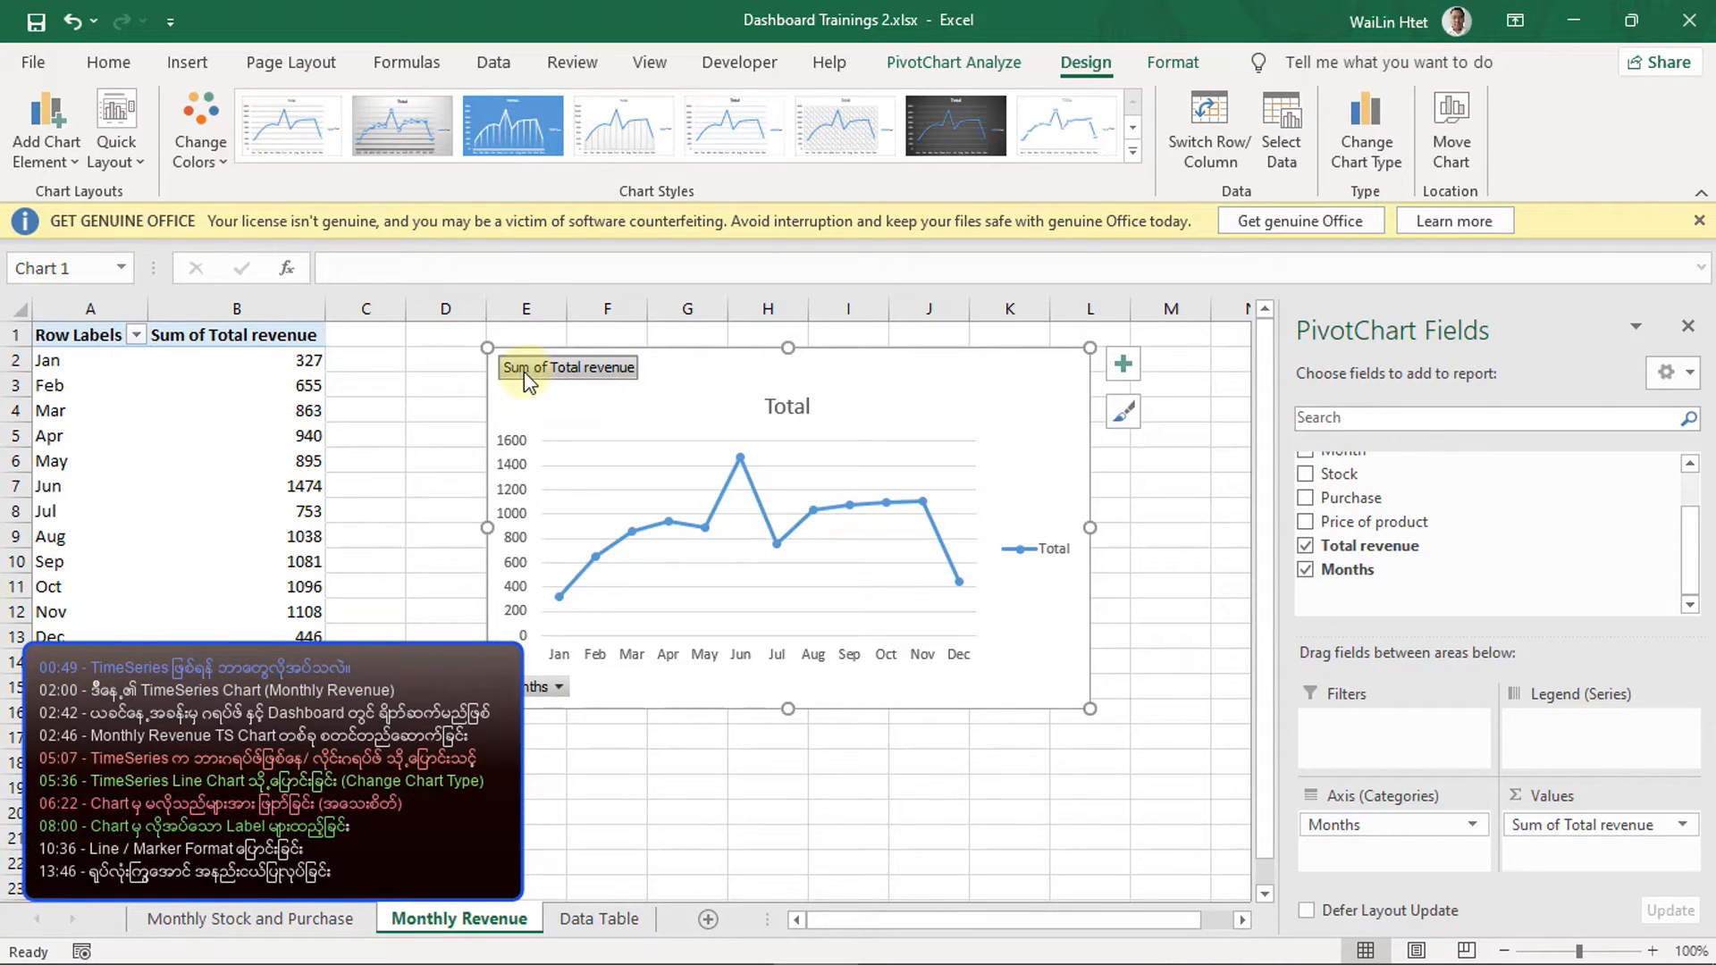
right_click(612, 374)
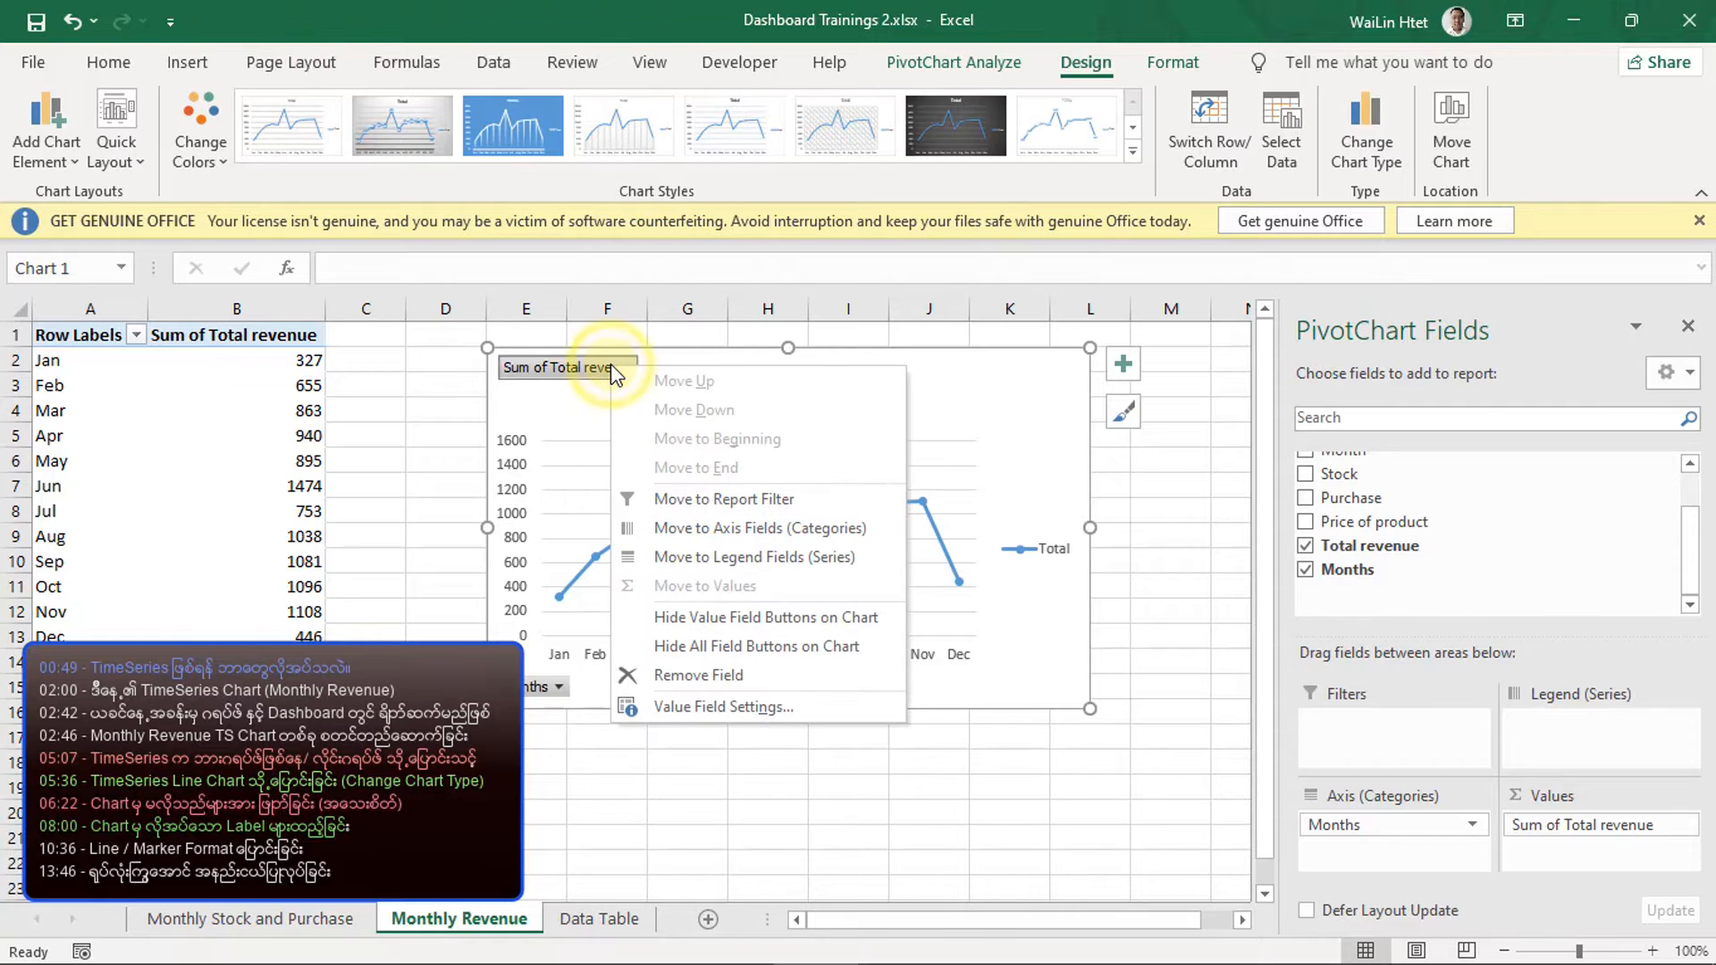
left_click(725, 657)
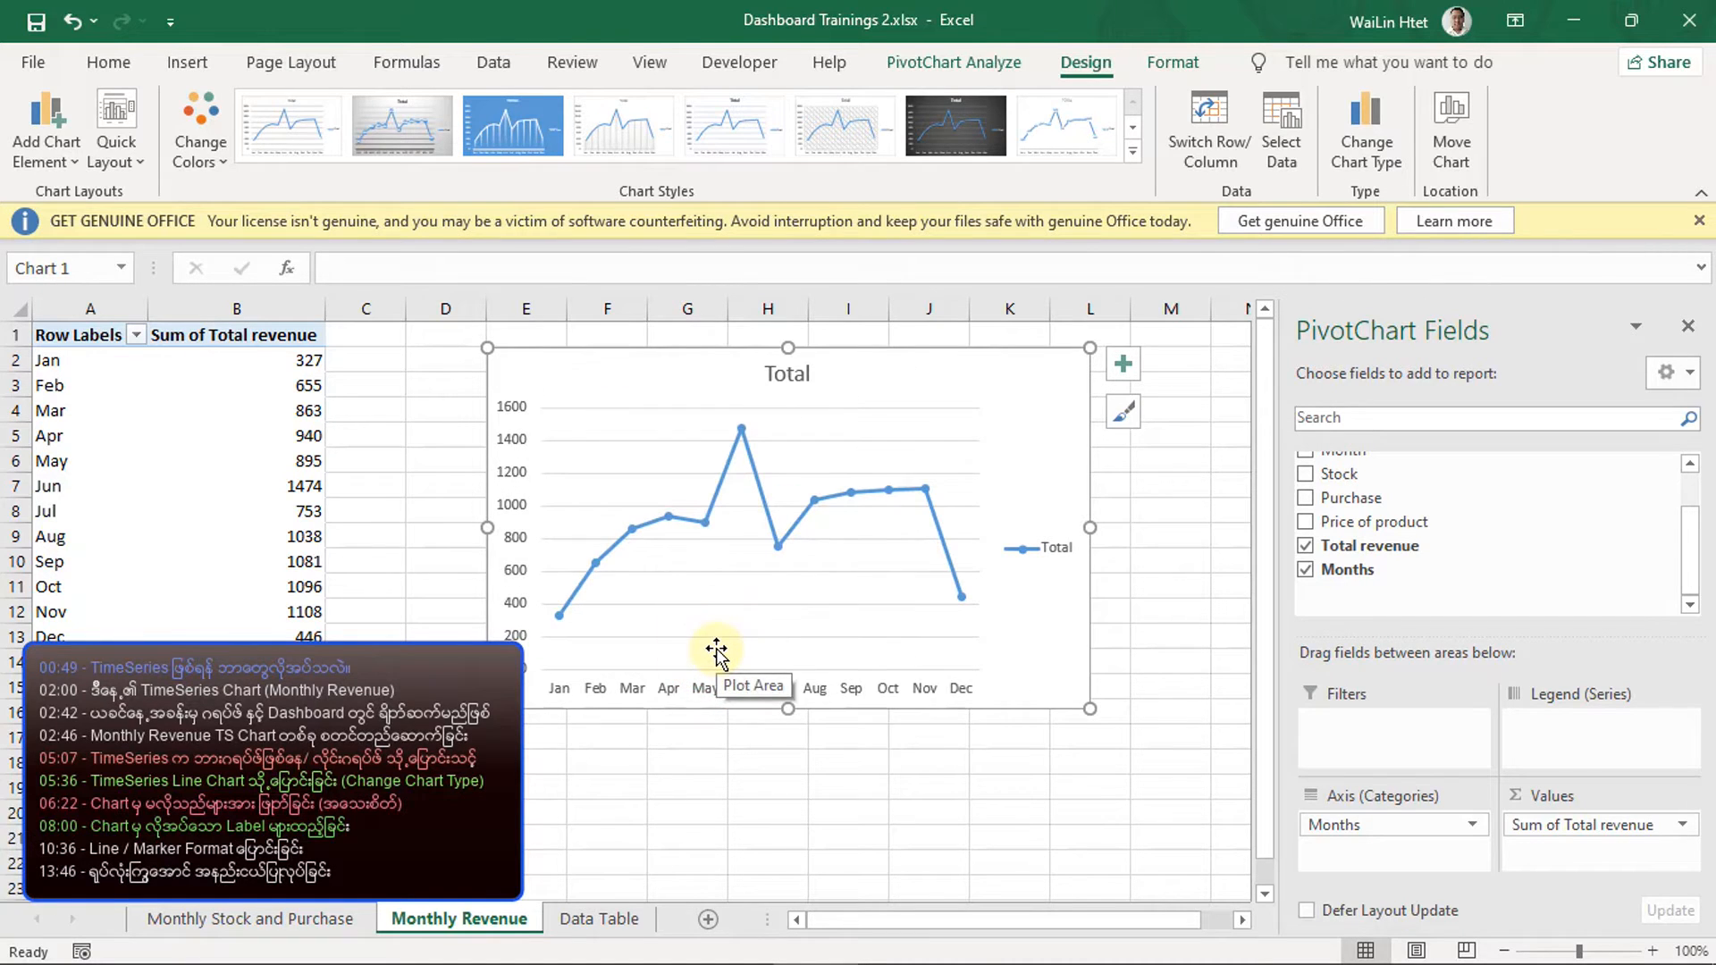
- Remove the primary vertical axis, chart title, gridlines and legend from the monthly revenue line chart
left_click(793, 377)
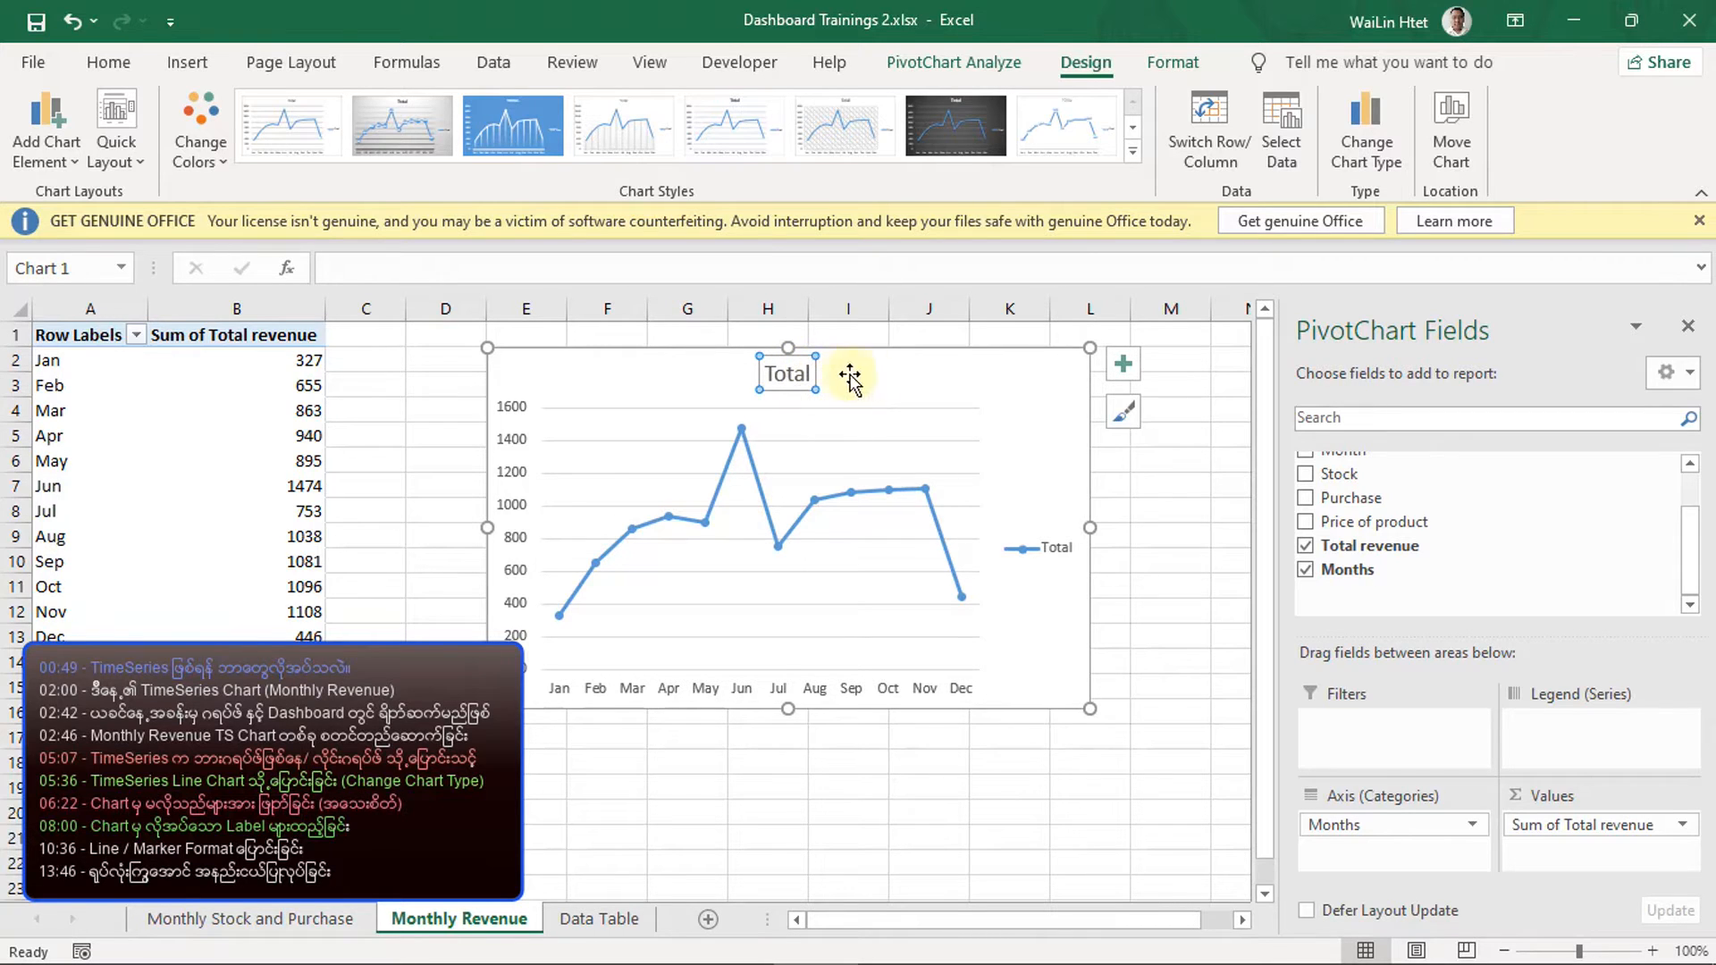
left_click(1123, 363)
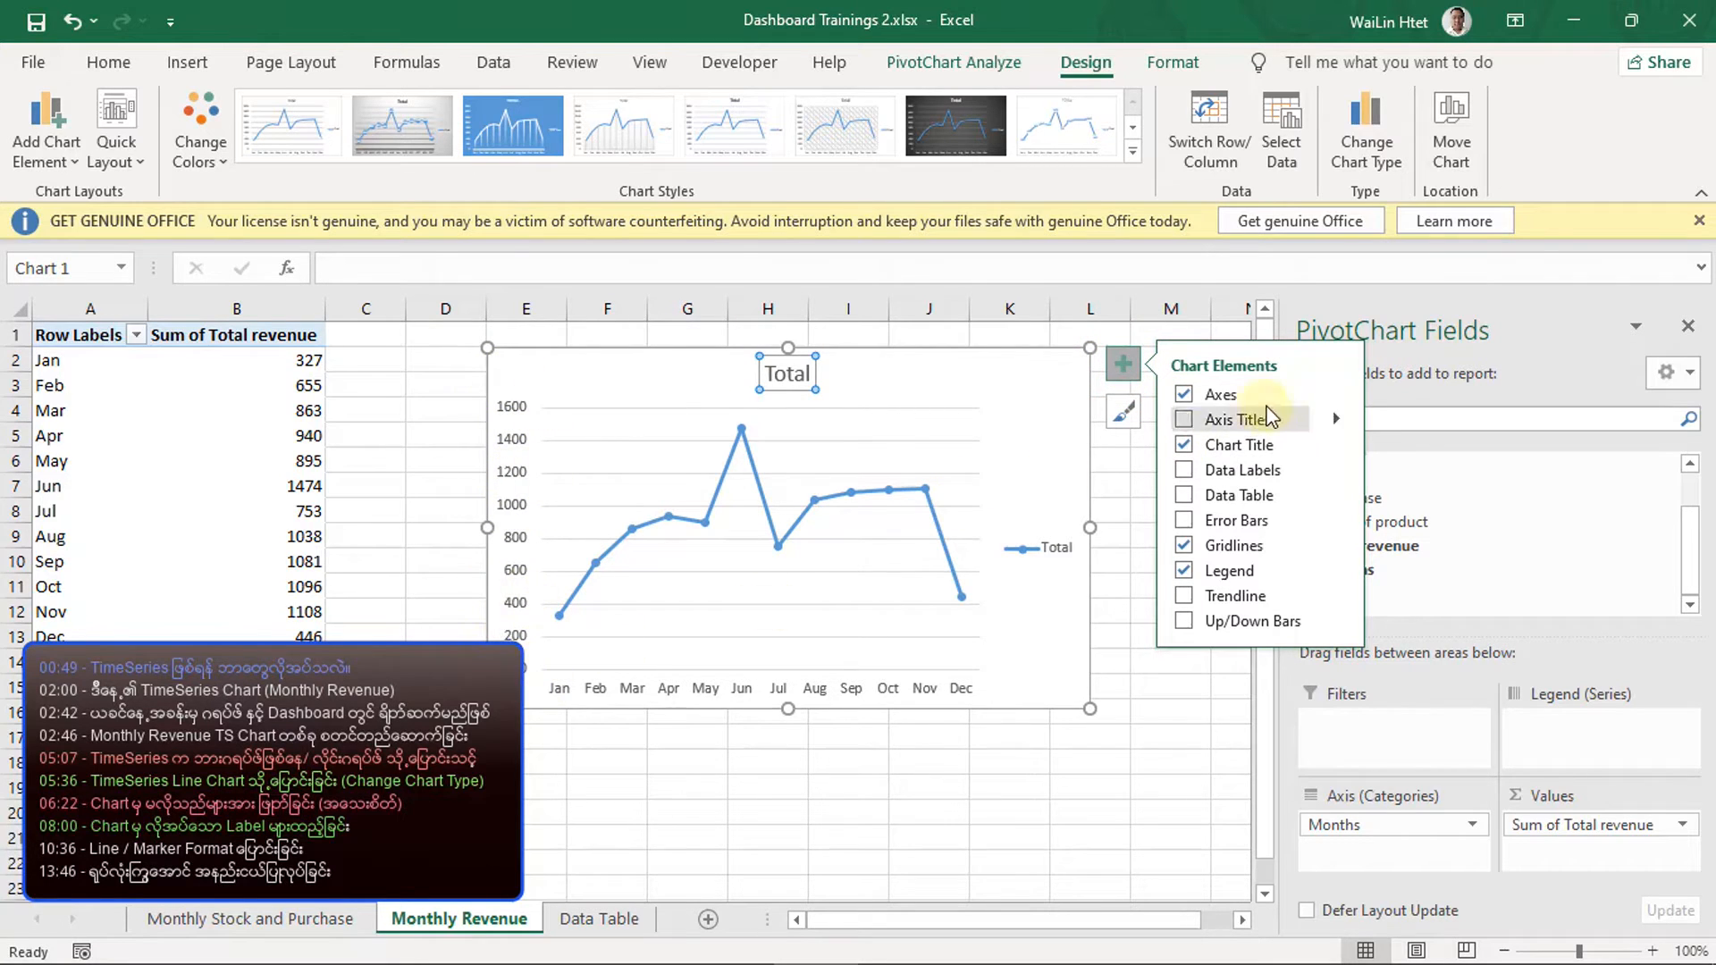
left_click(1335, 399)
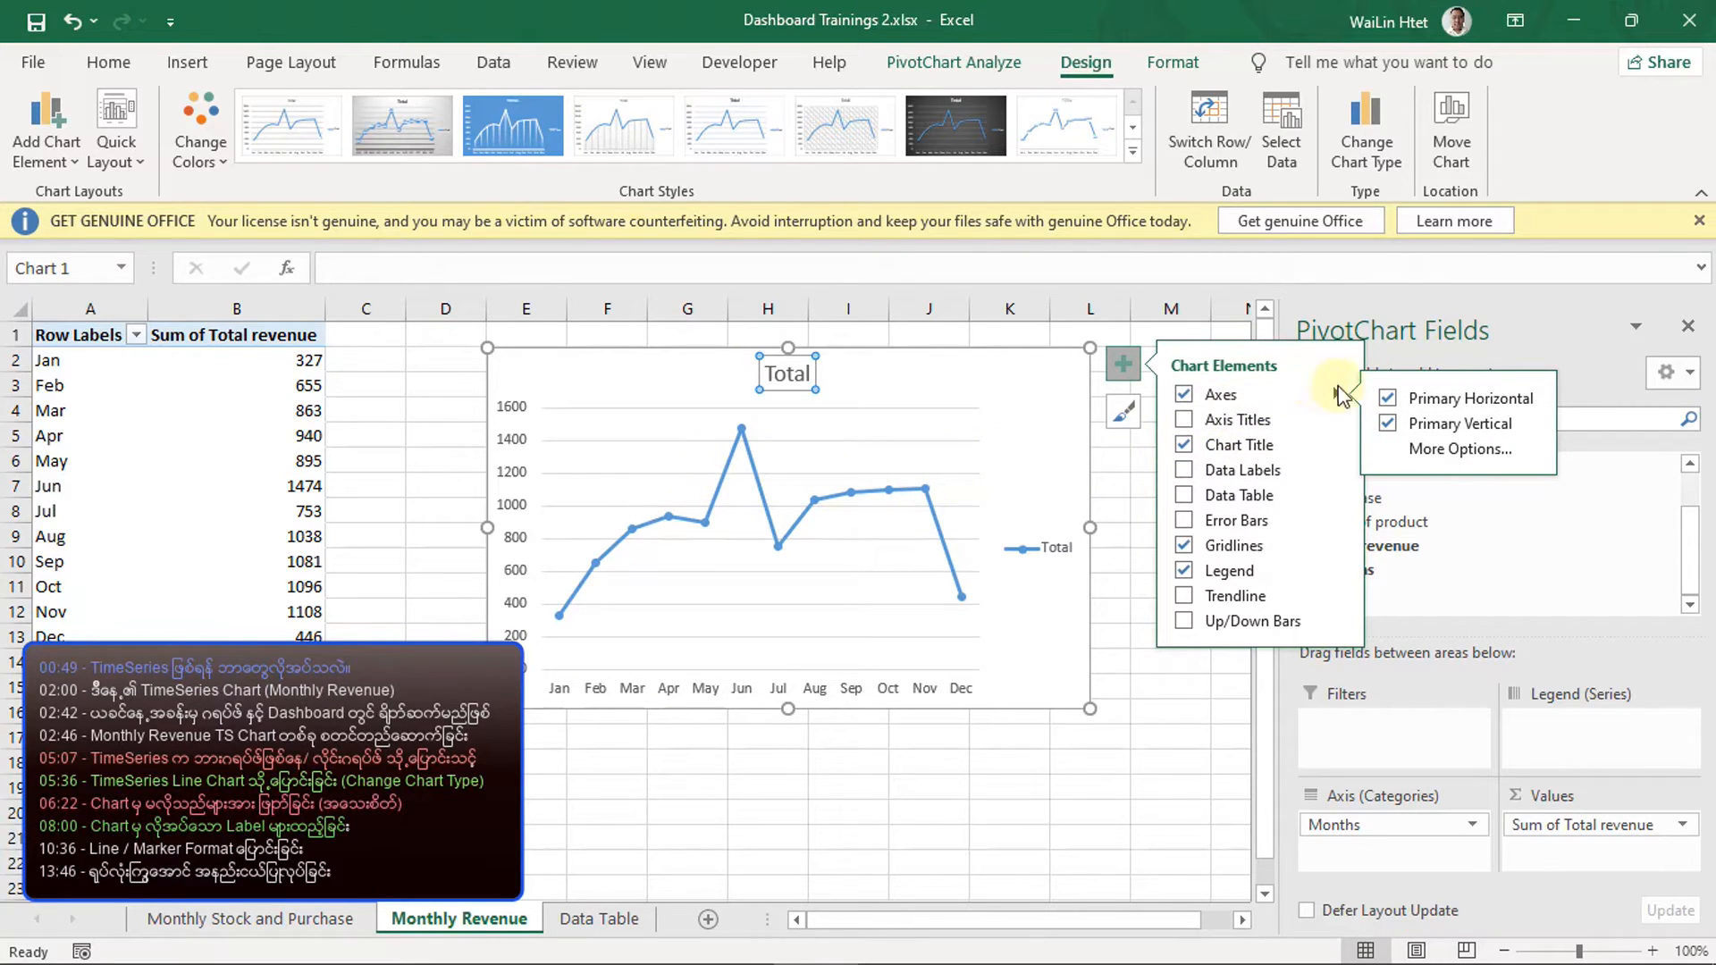
left_click(1391, 425)
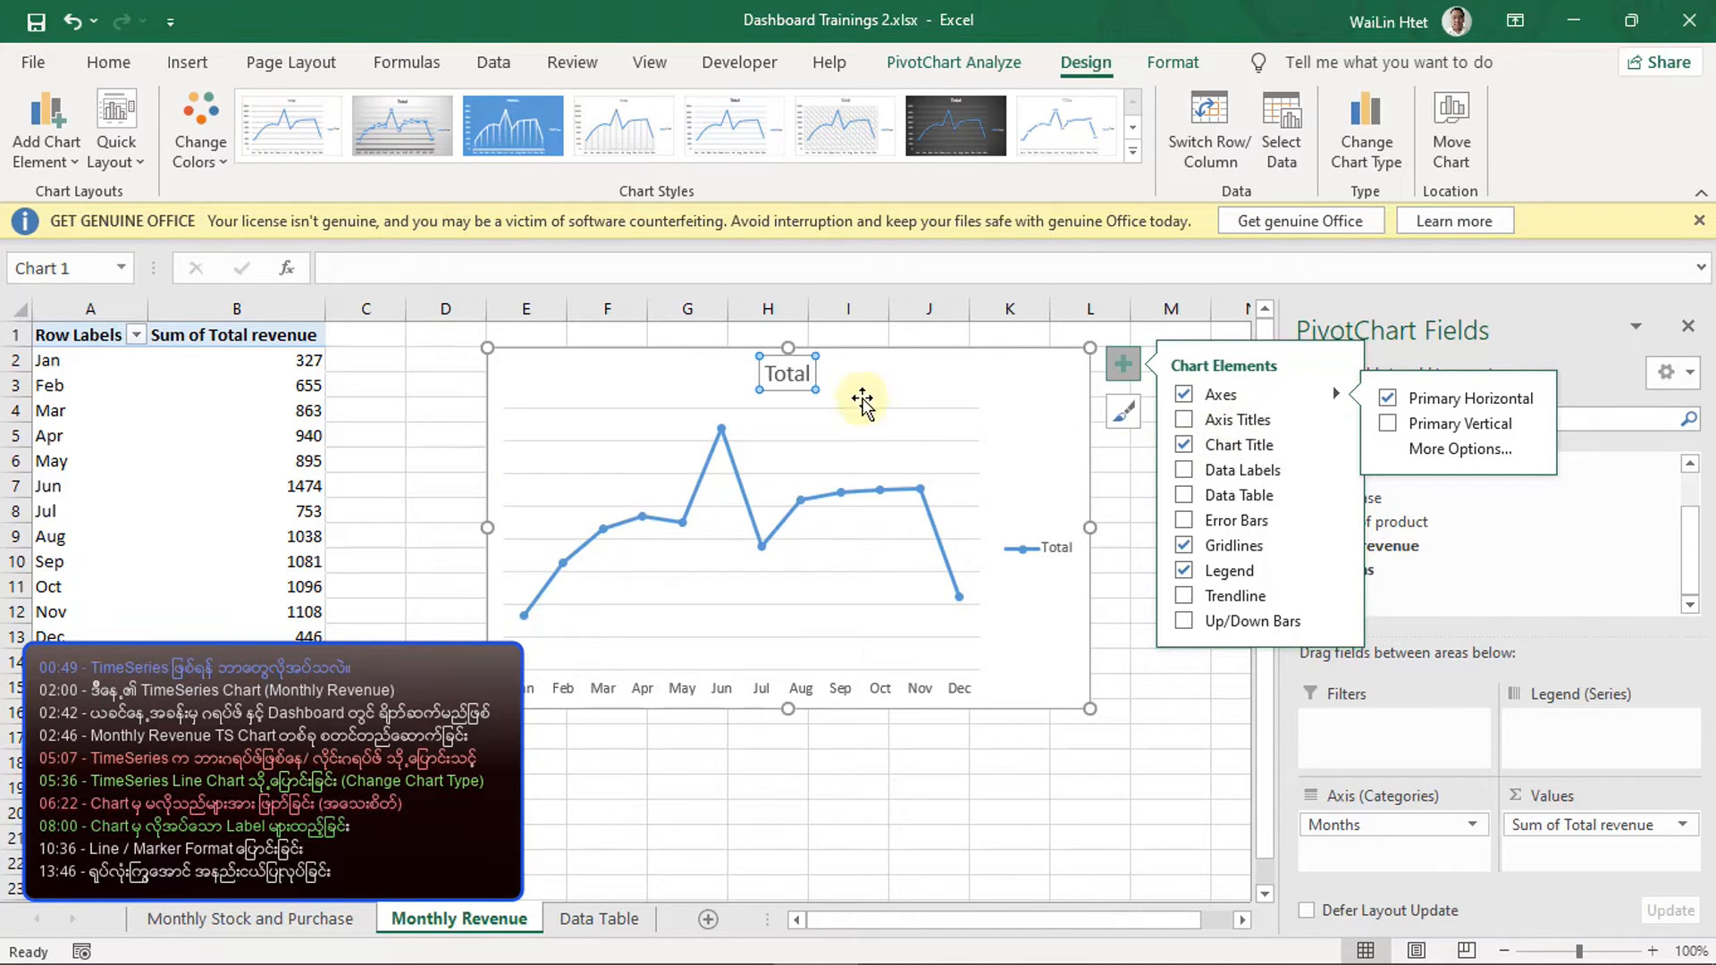
left_click(1184, 445)
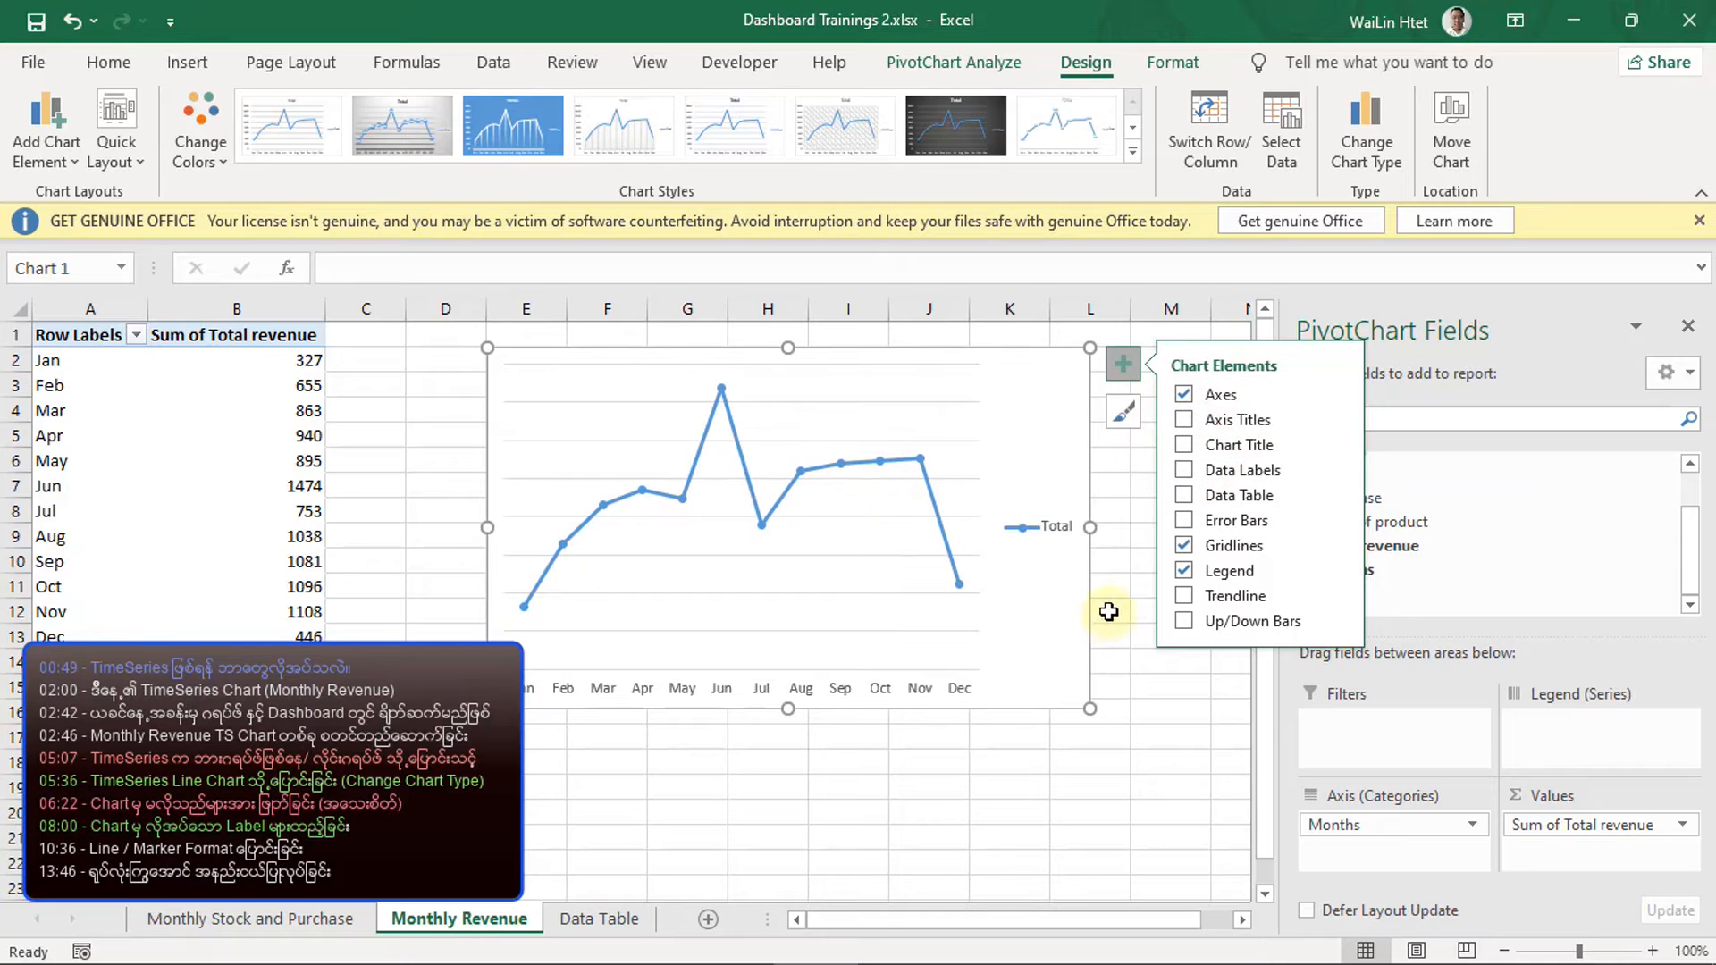
left_click(1183, 546)
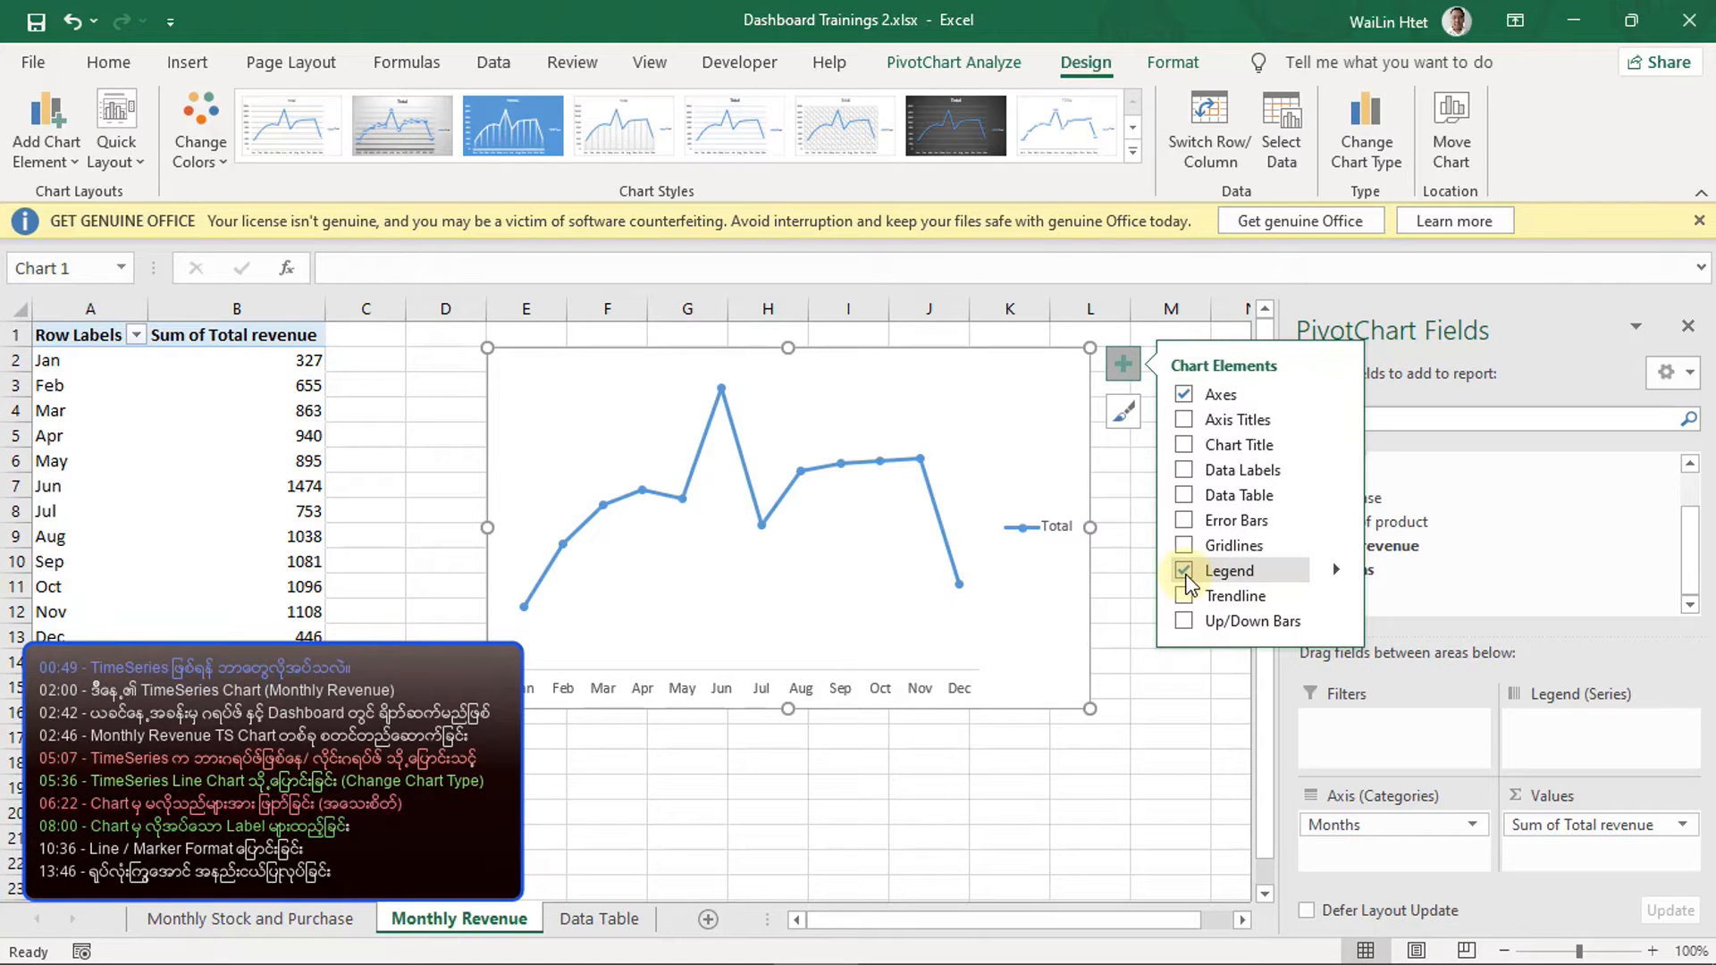
left_click(1184, 574)
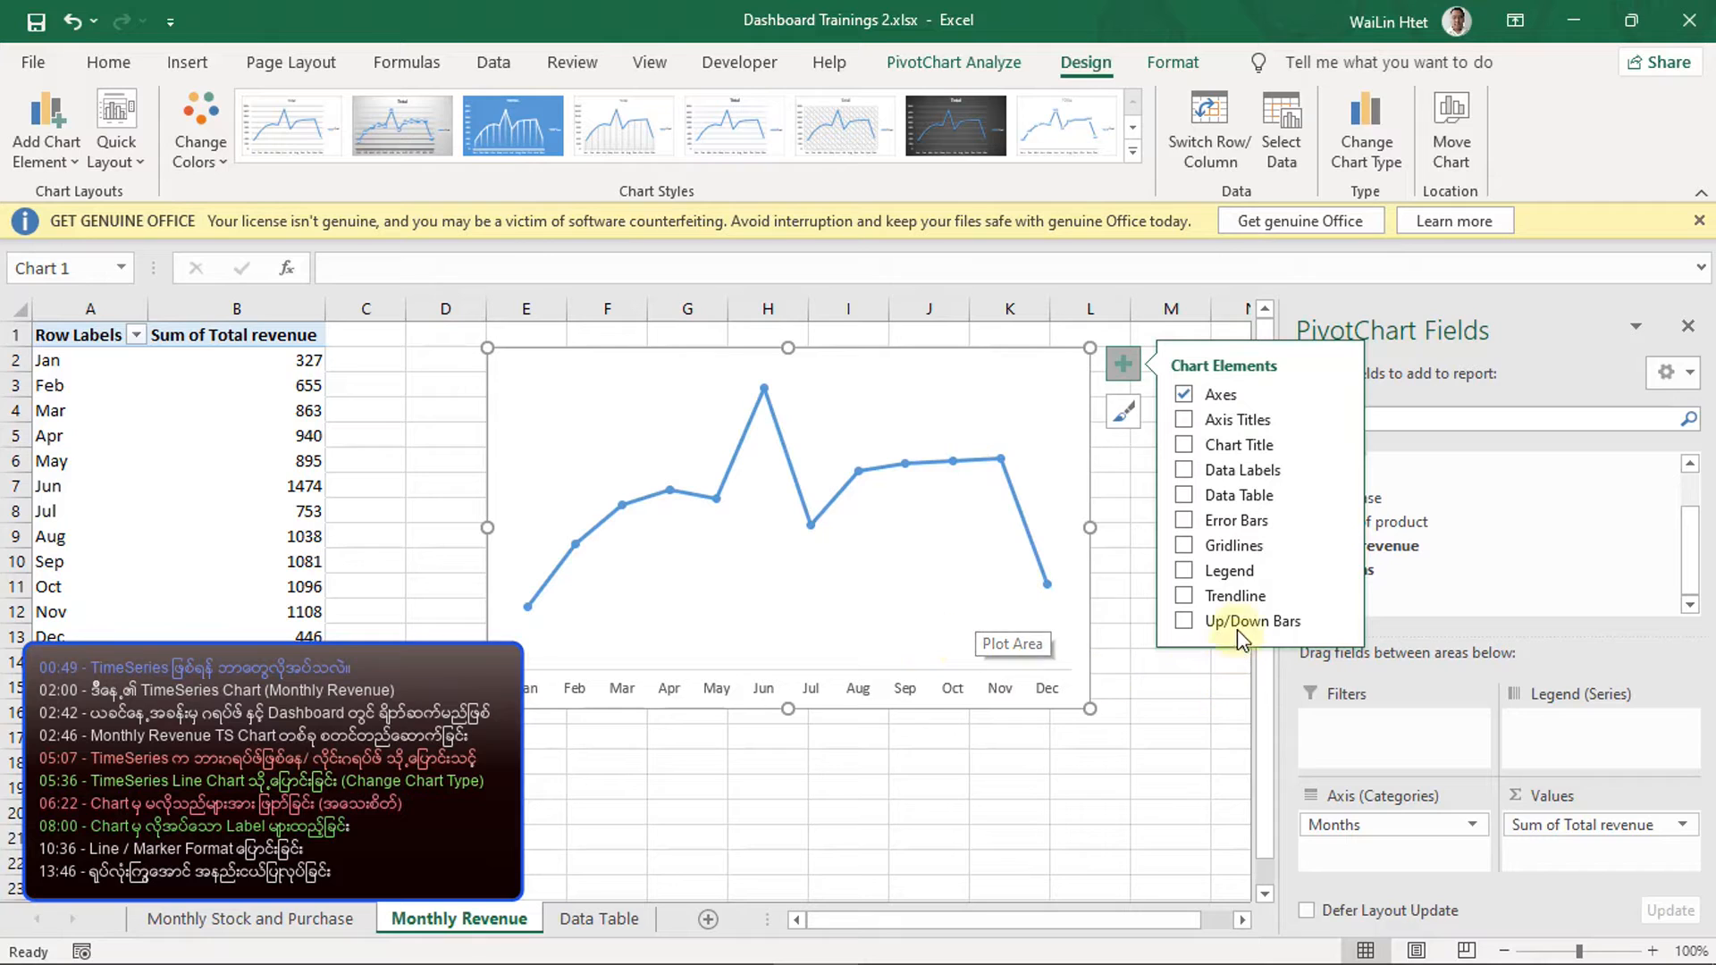
- Add data labels to the line chart's revenue series
left_click(1185, 470)
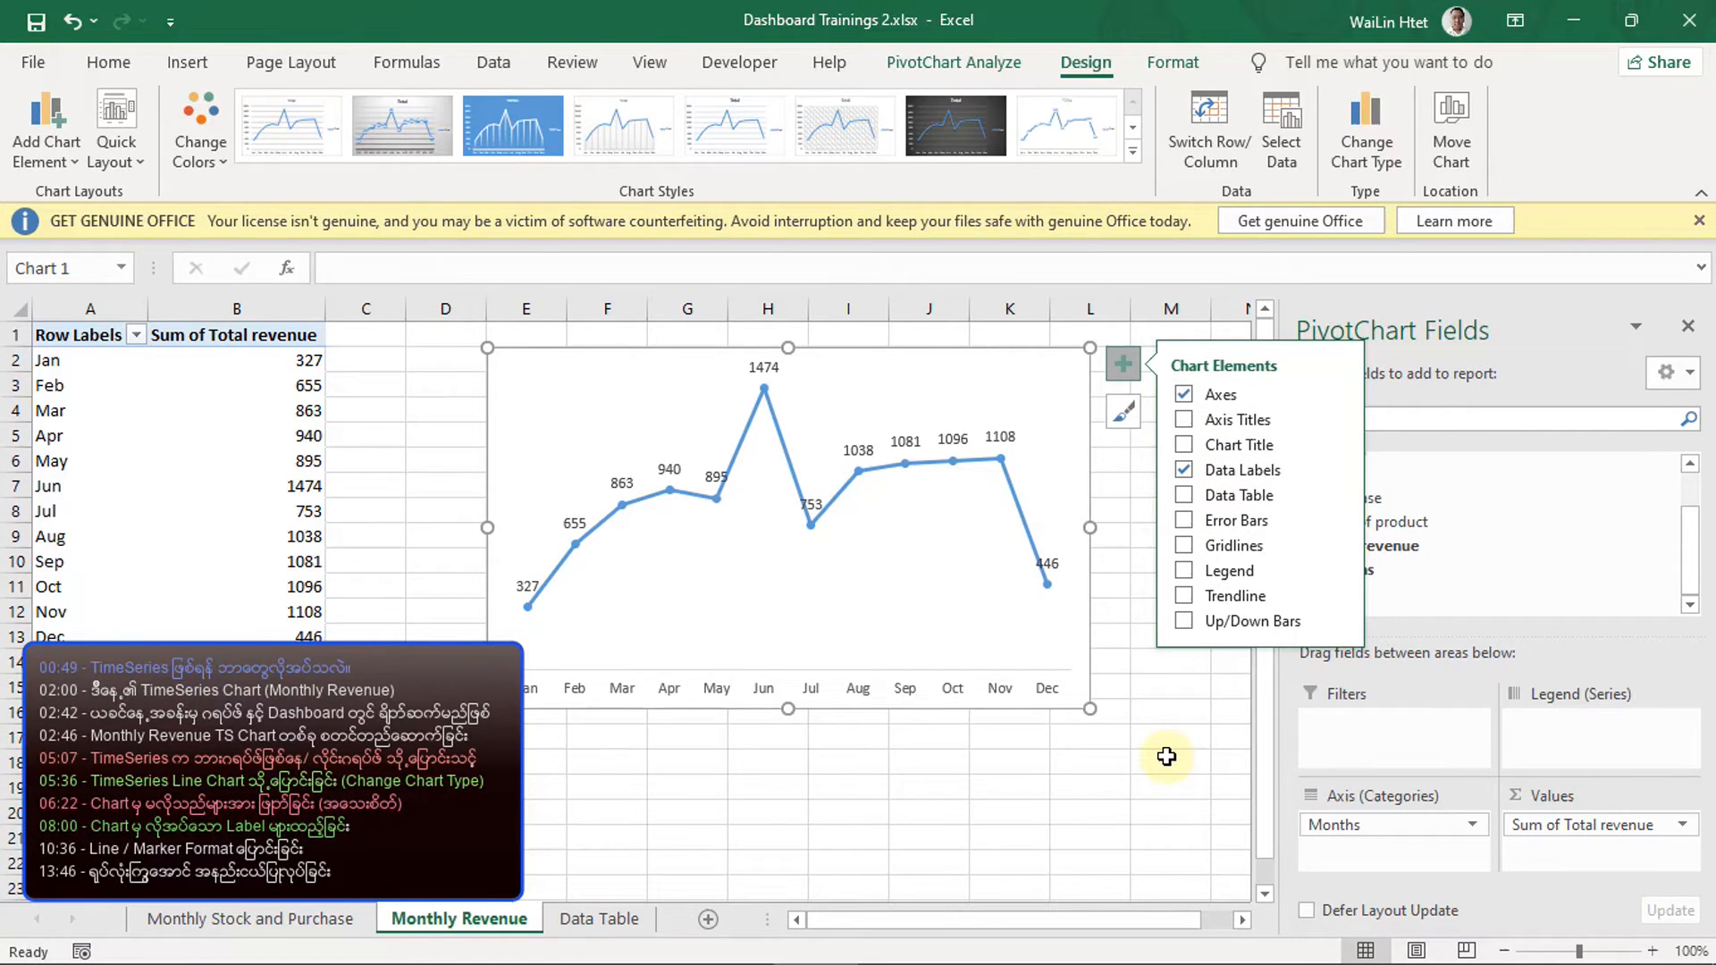
left_click(1167, 757)
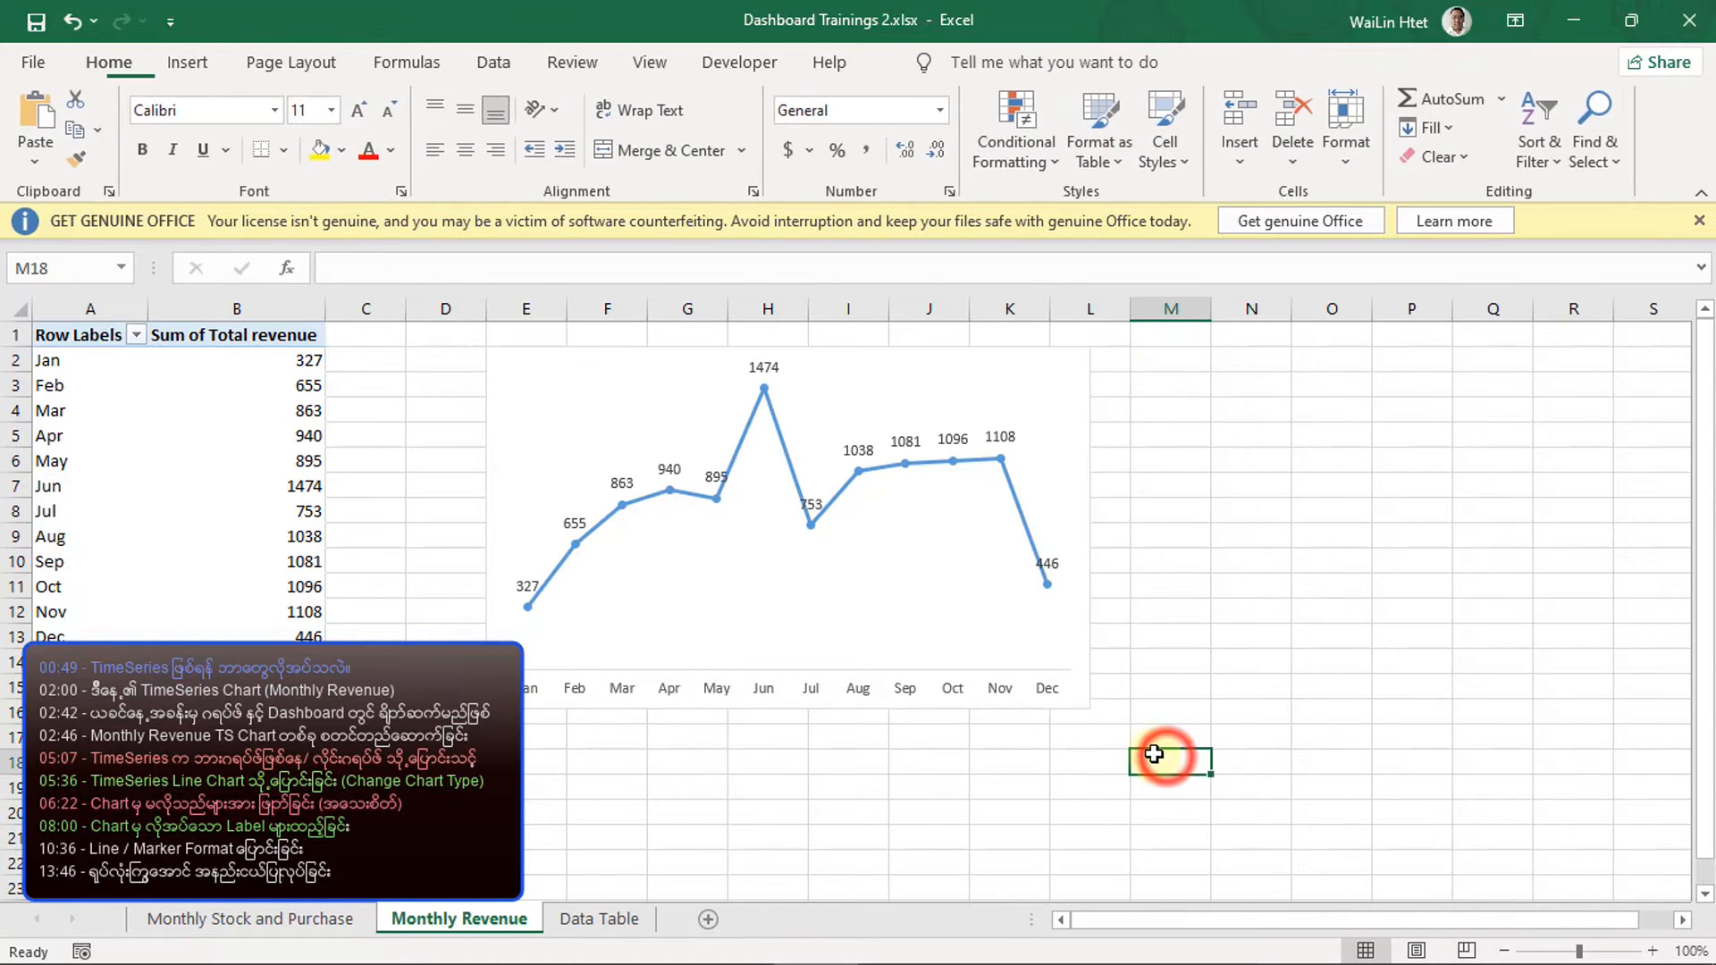
left_click(1070, 655)
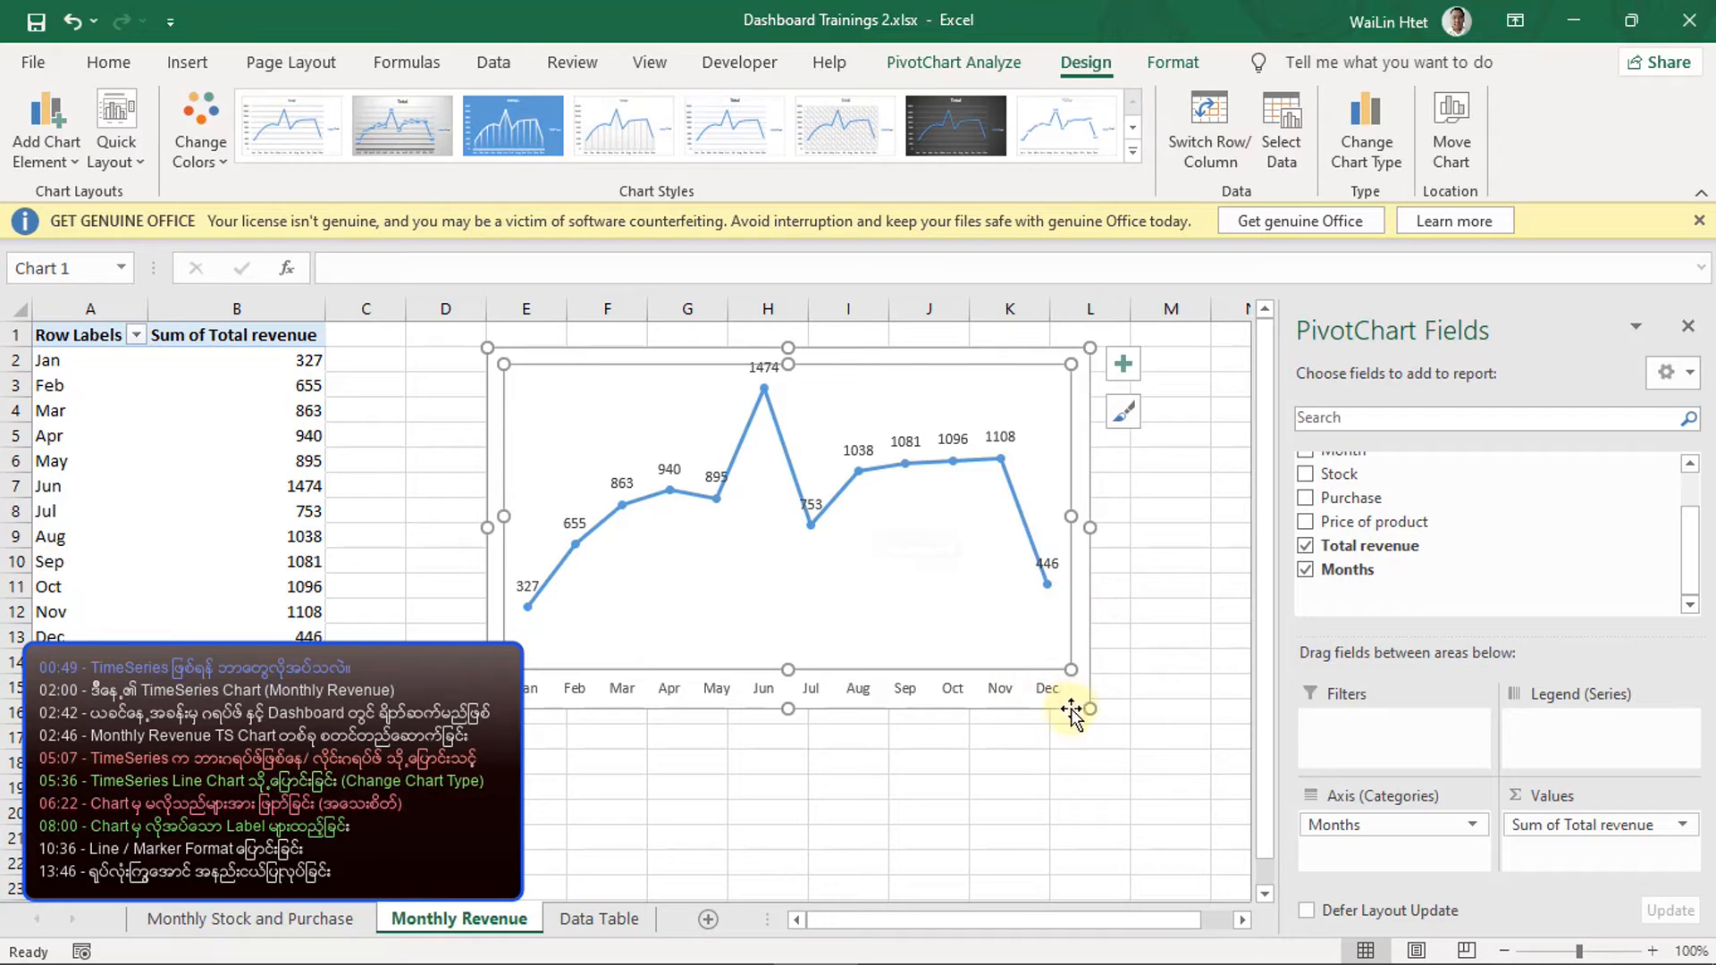
left_click(1068, 700)
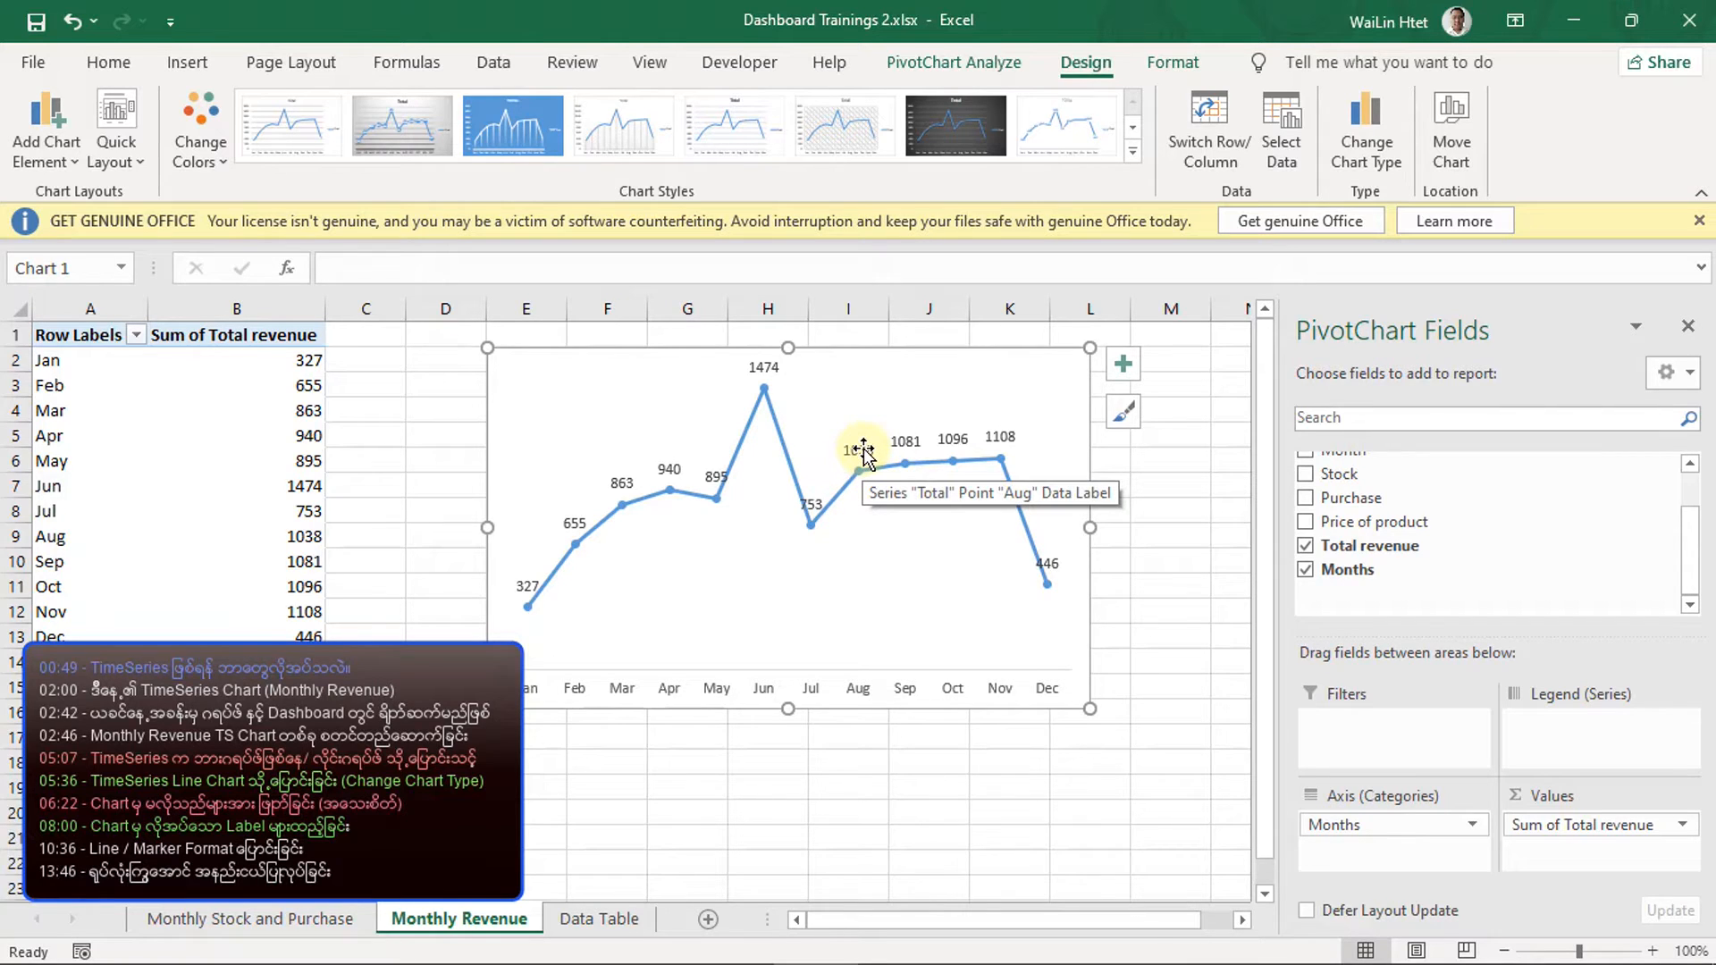
- Format the chart's data labels as bold, dark red text at font size 10.5
left_click(862, 452)
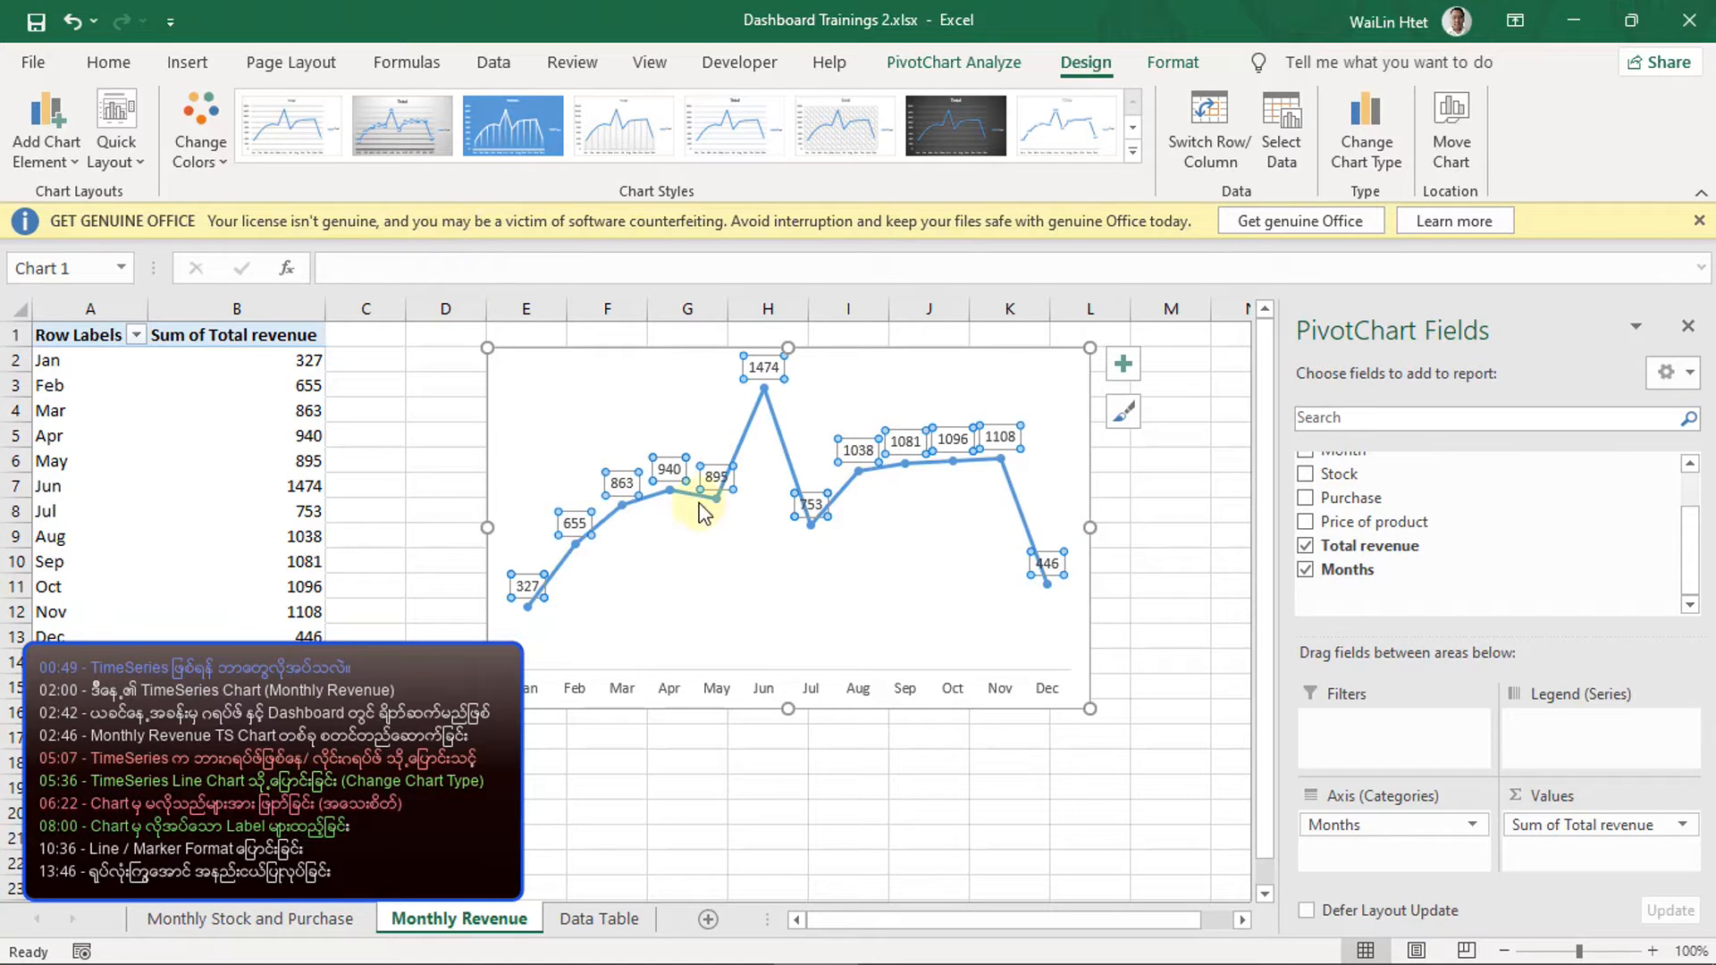
left_click(110, 62)
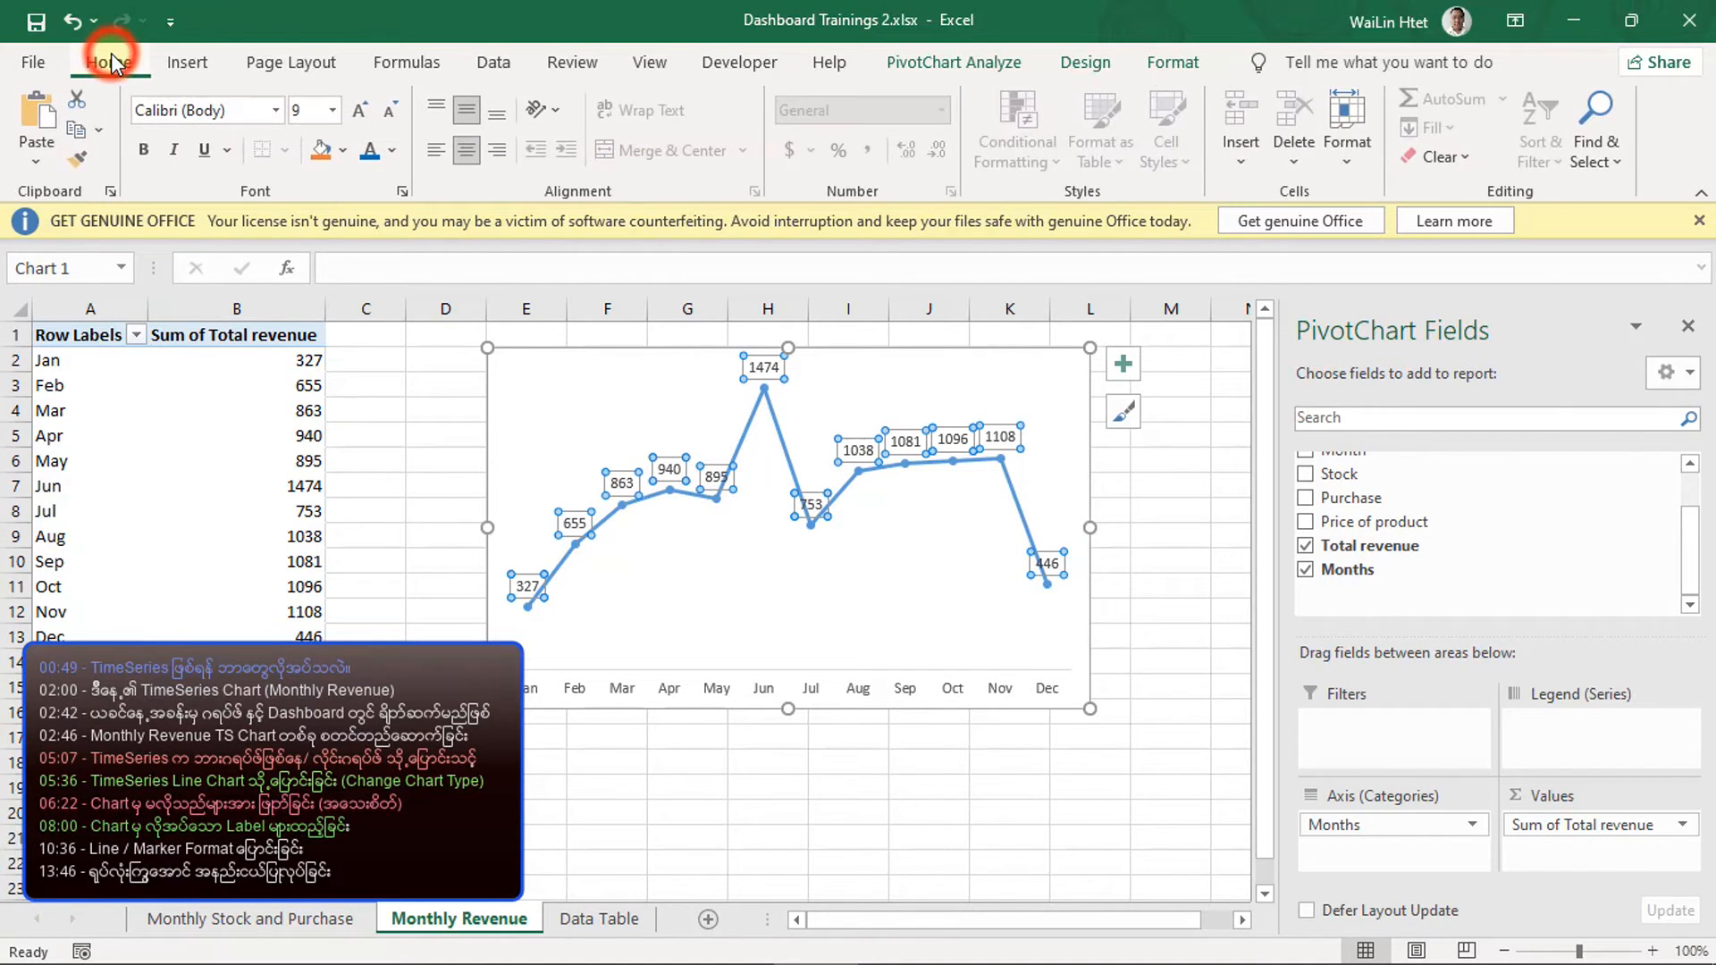
left_click(361, 111)
left_click(361, 111)
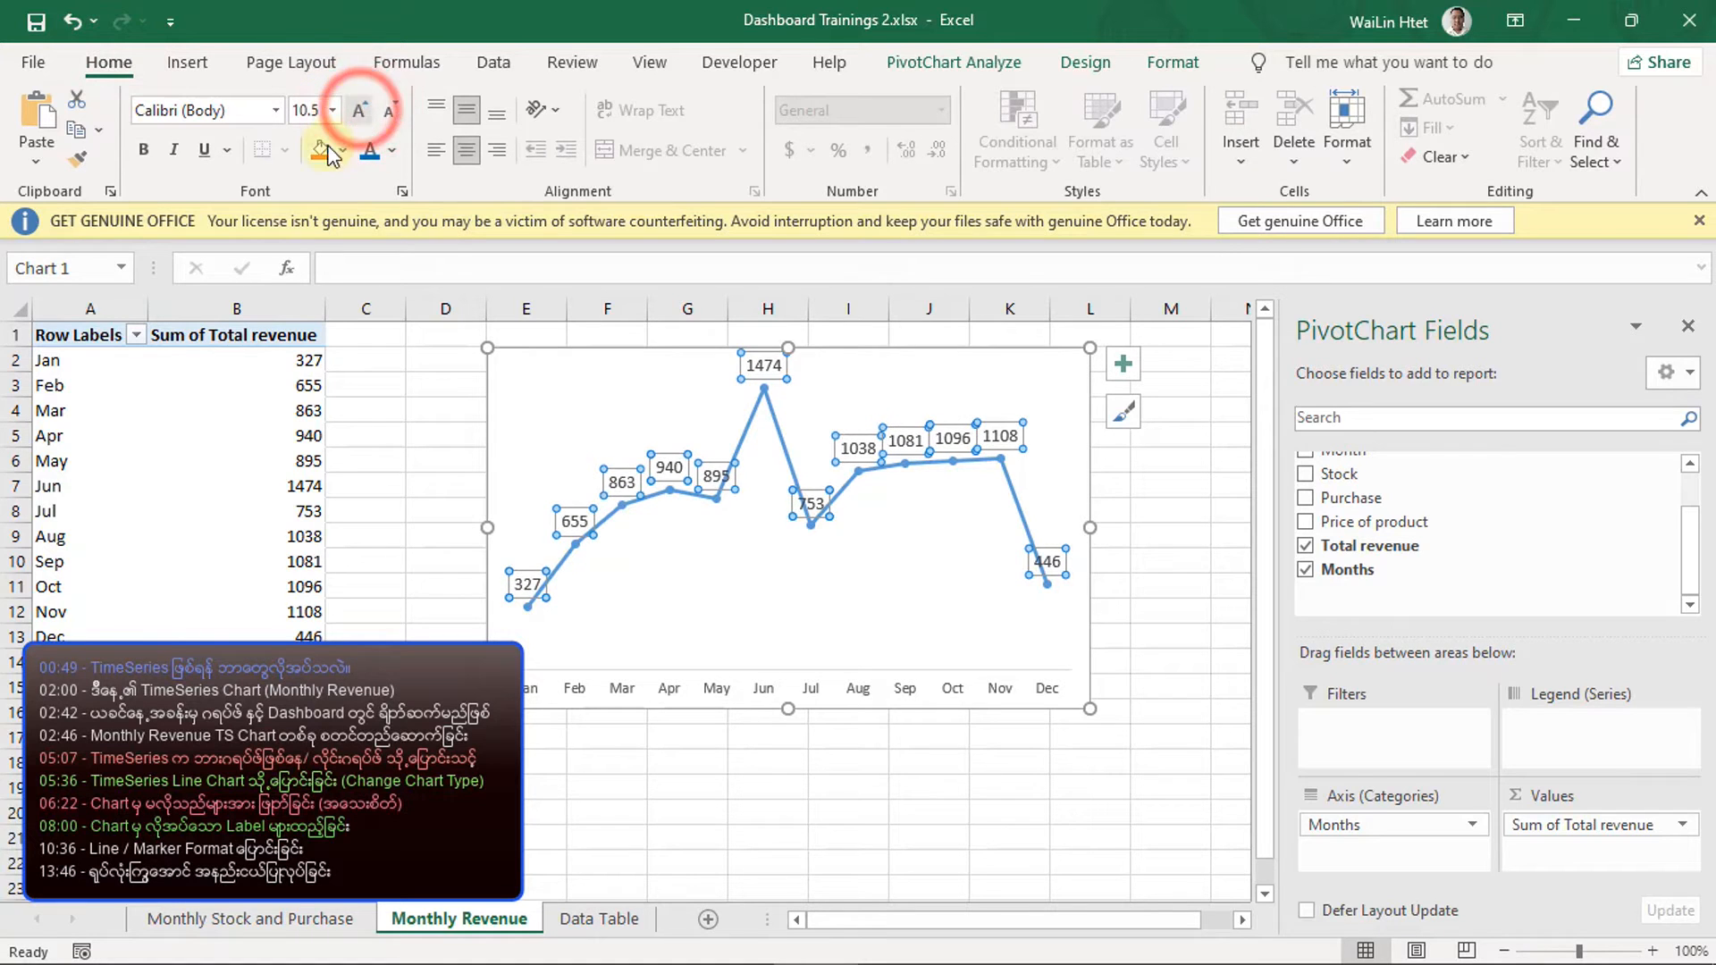
left_click(141, 150)
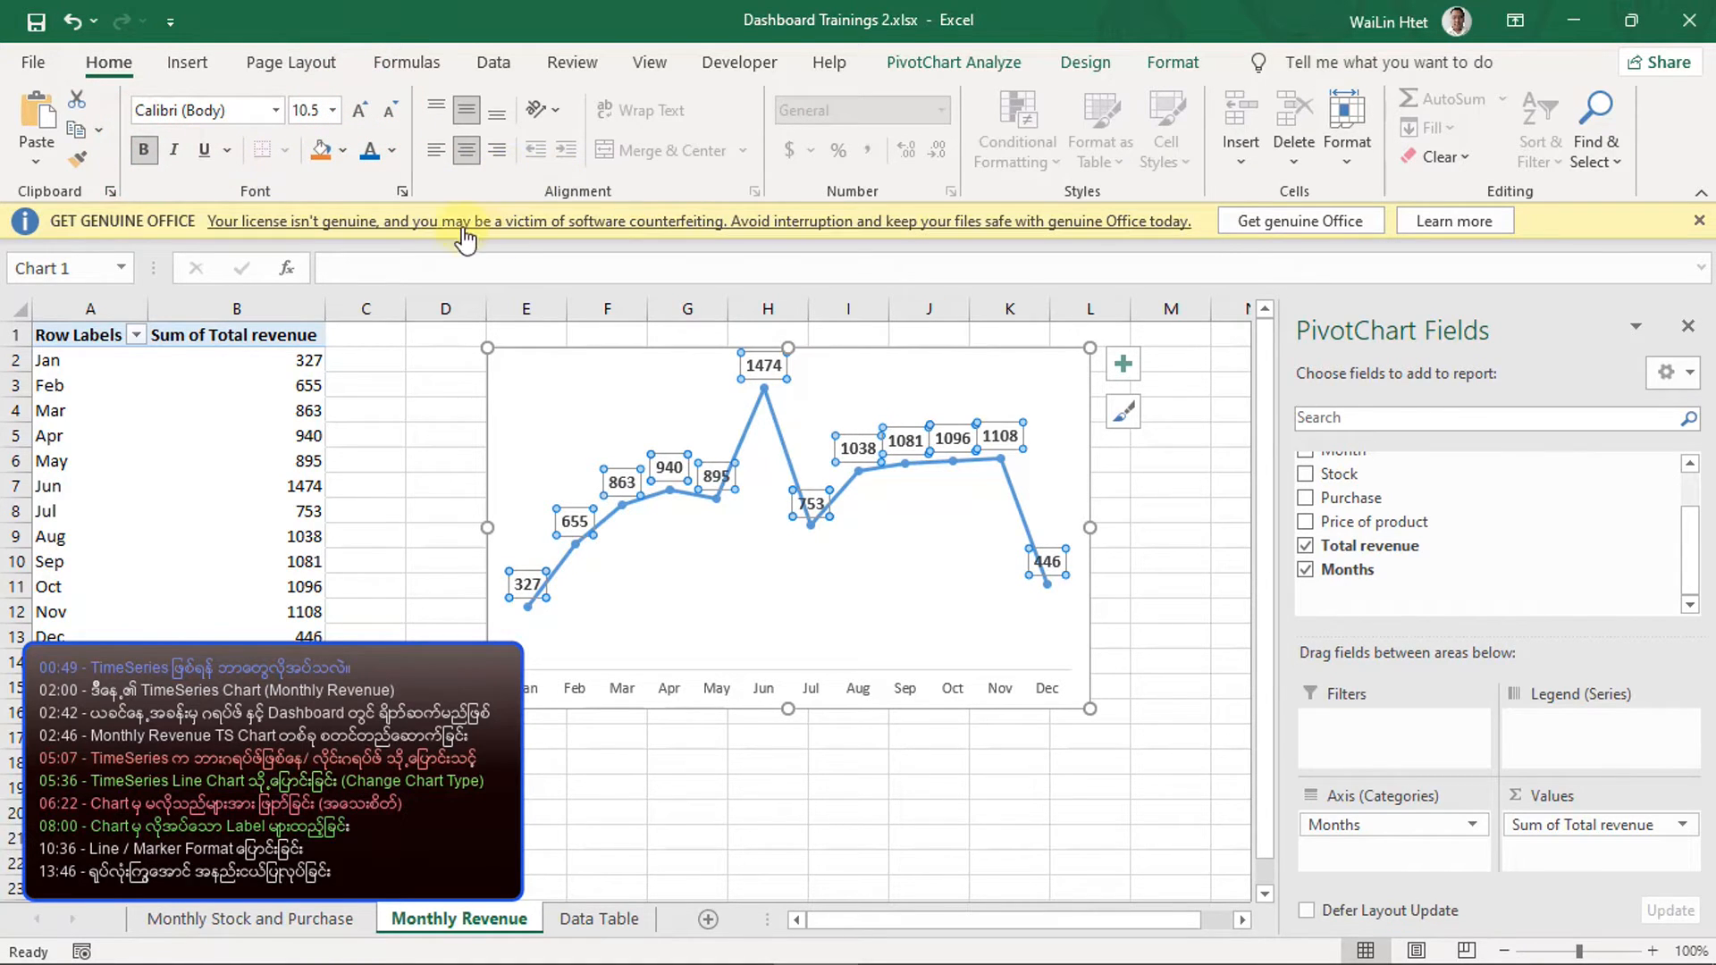
left_click(391, 152)
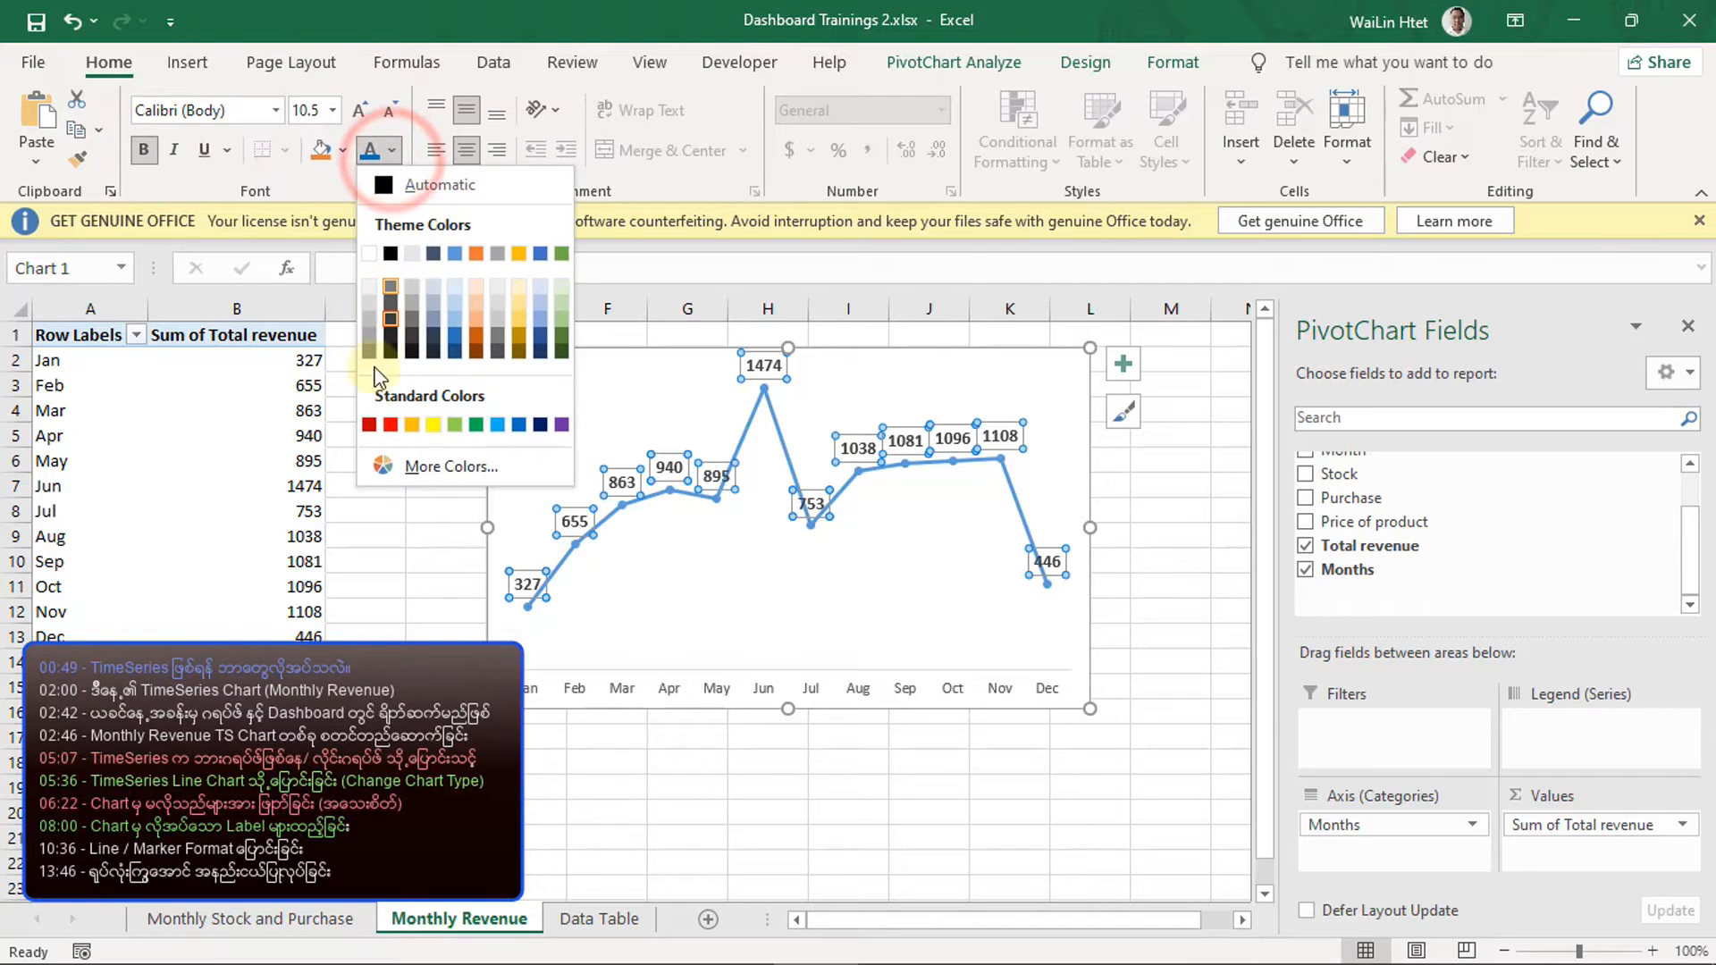
left_click(369, 425)
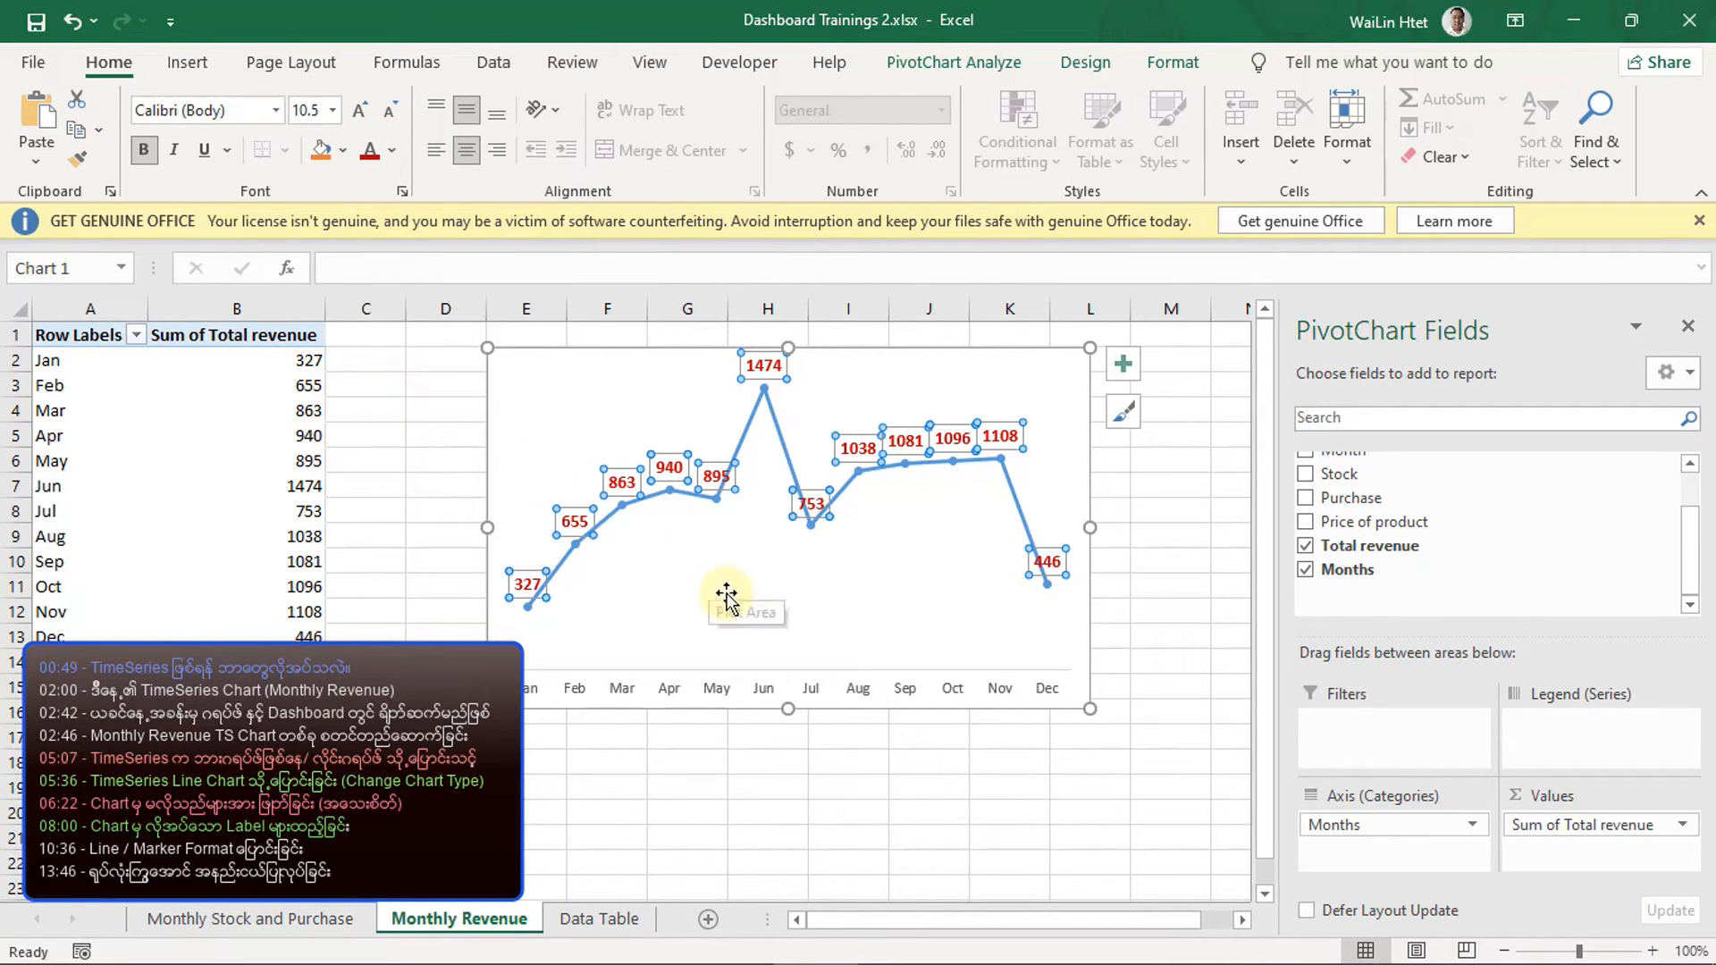
left_click(913, 810)
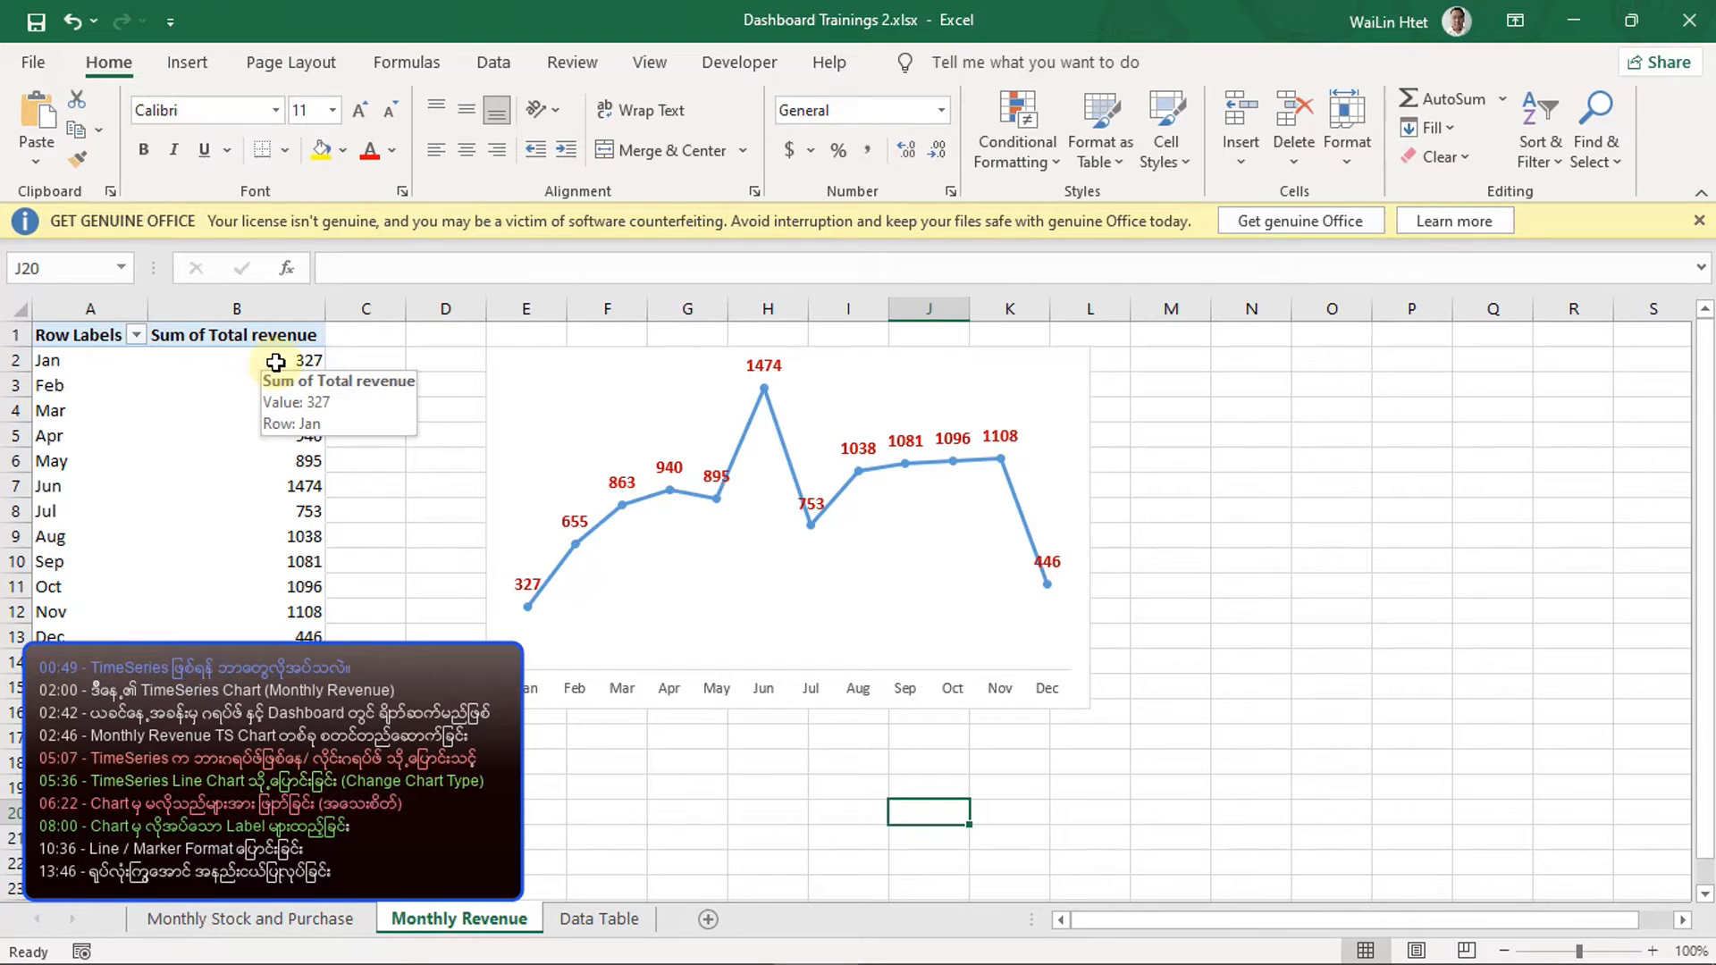
- Format the monthly Sum of Total revenue values from Jan to Dec as Currency with no decimal places
left_click_drag(276, 362, 268, 431)
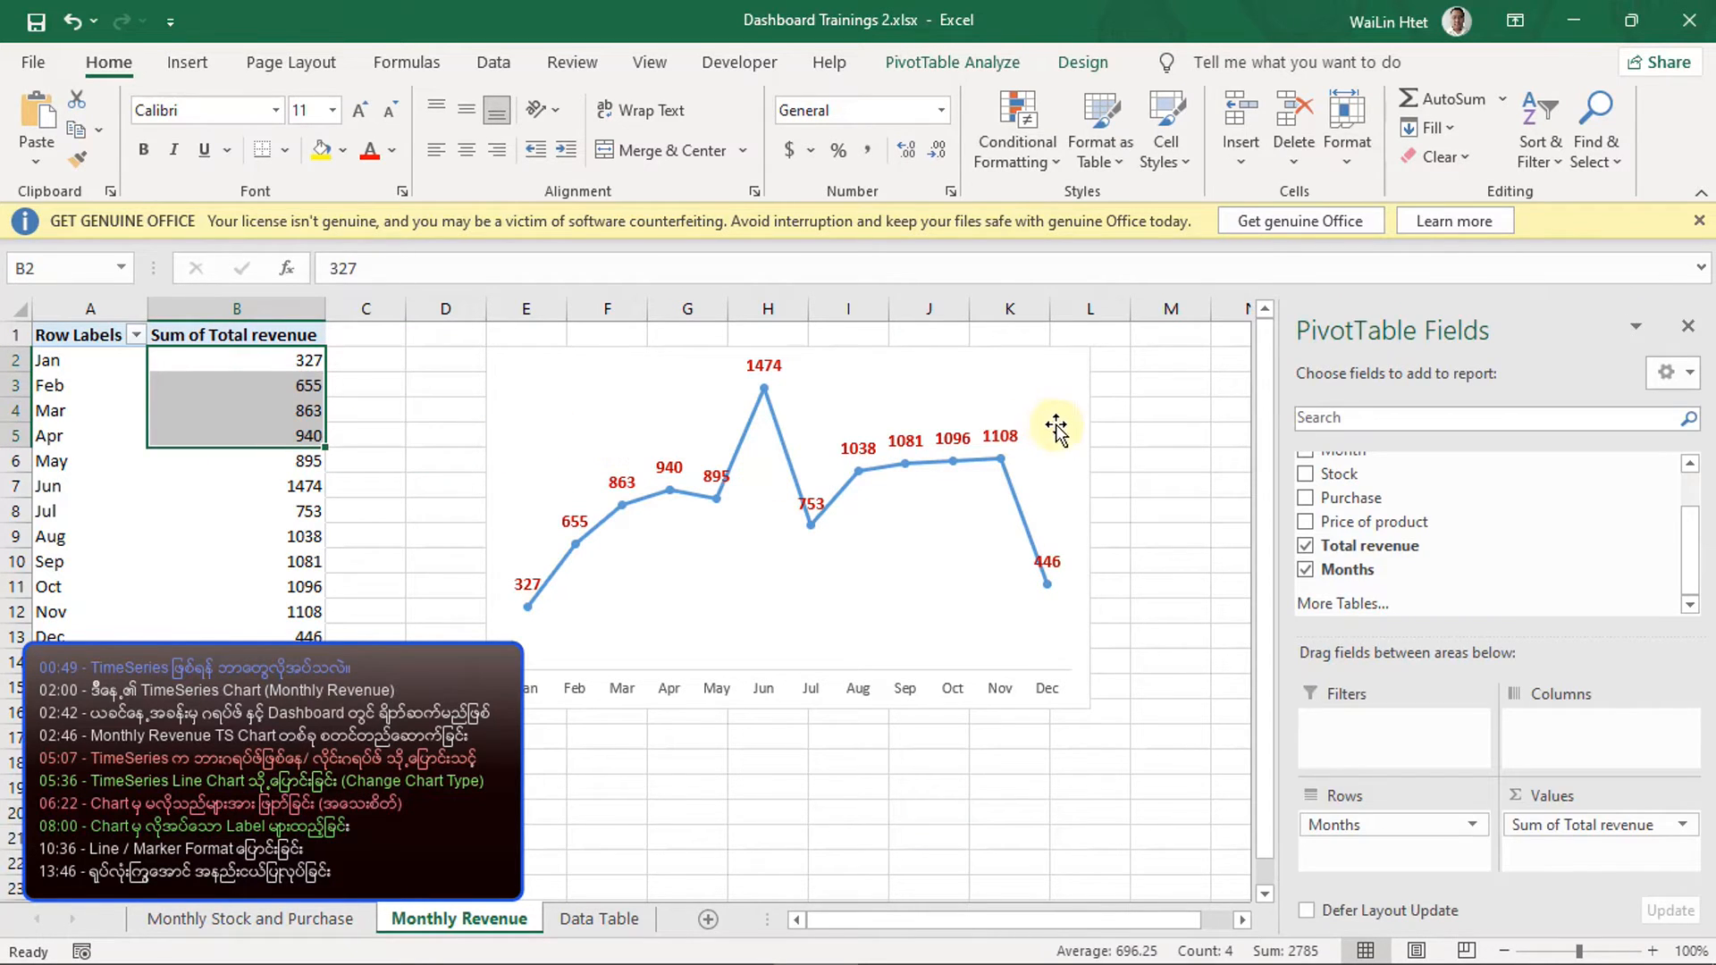
left_click(1060, 418)
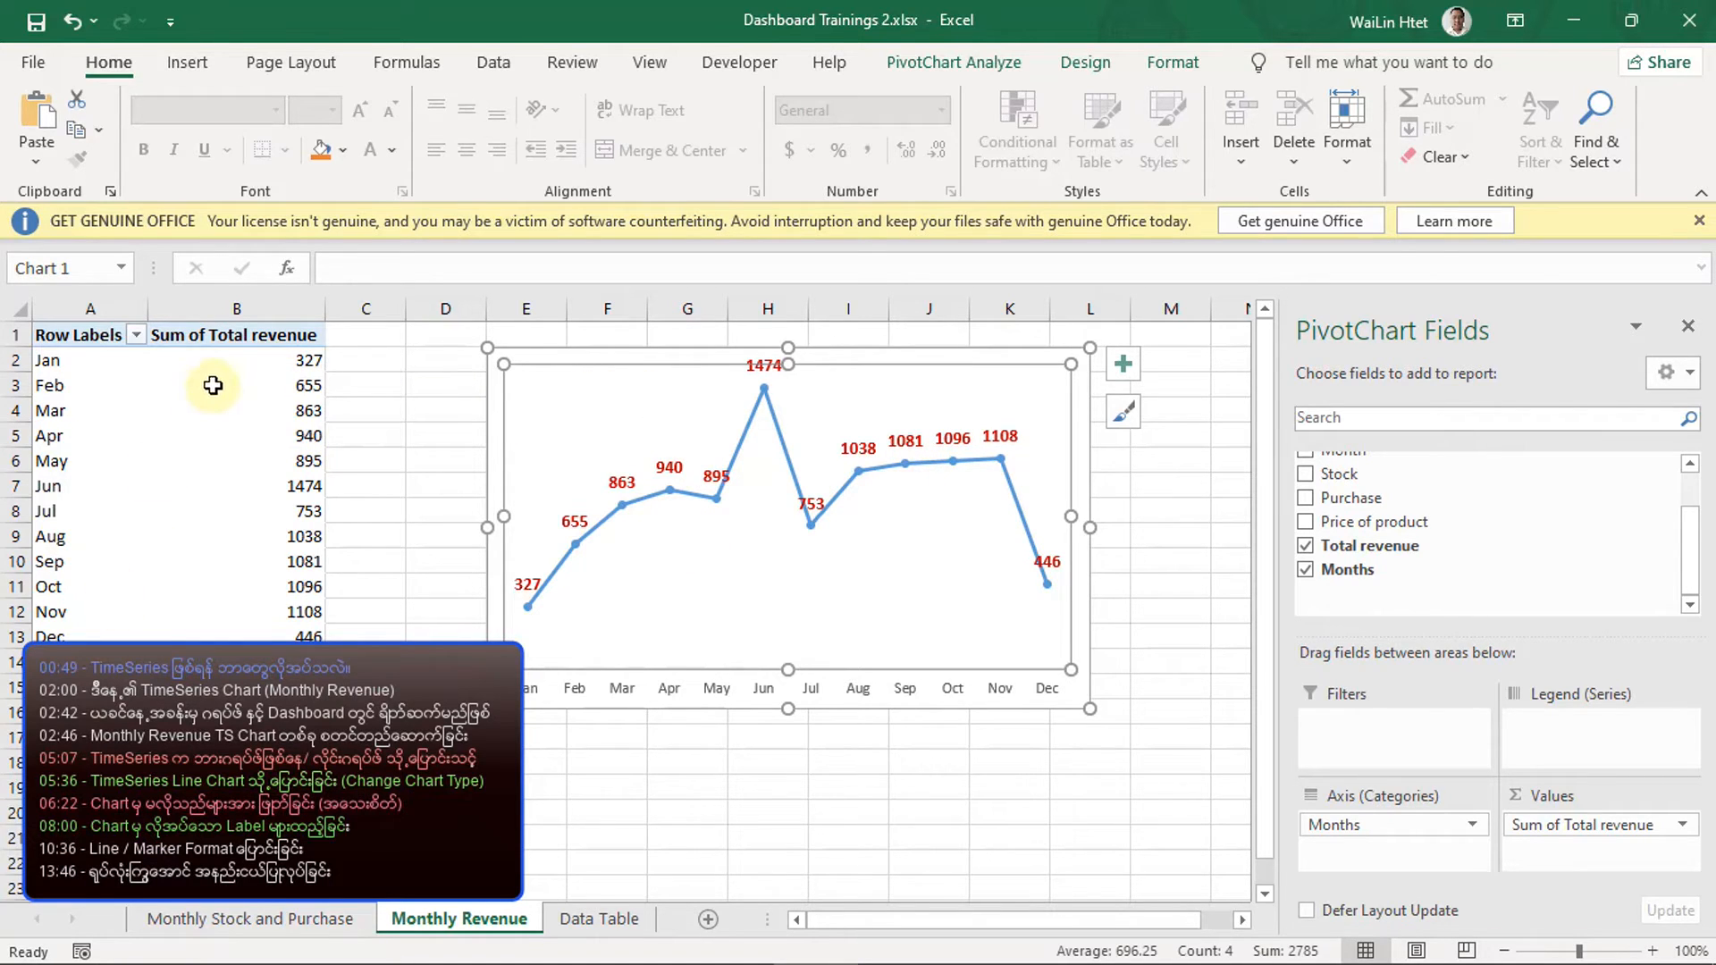
left_click_drag(216, 362, 234, 621)
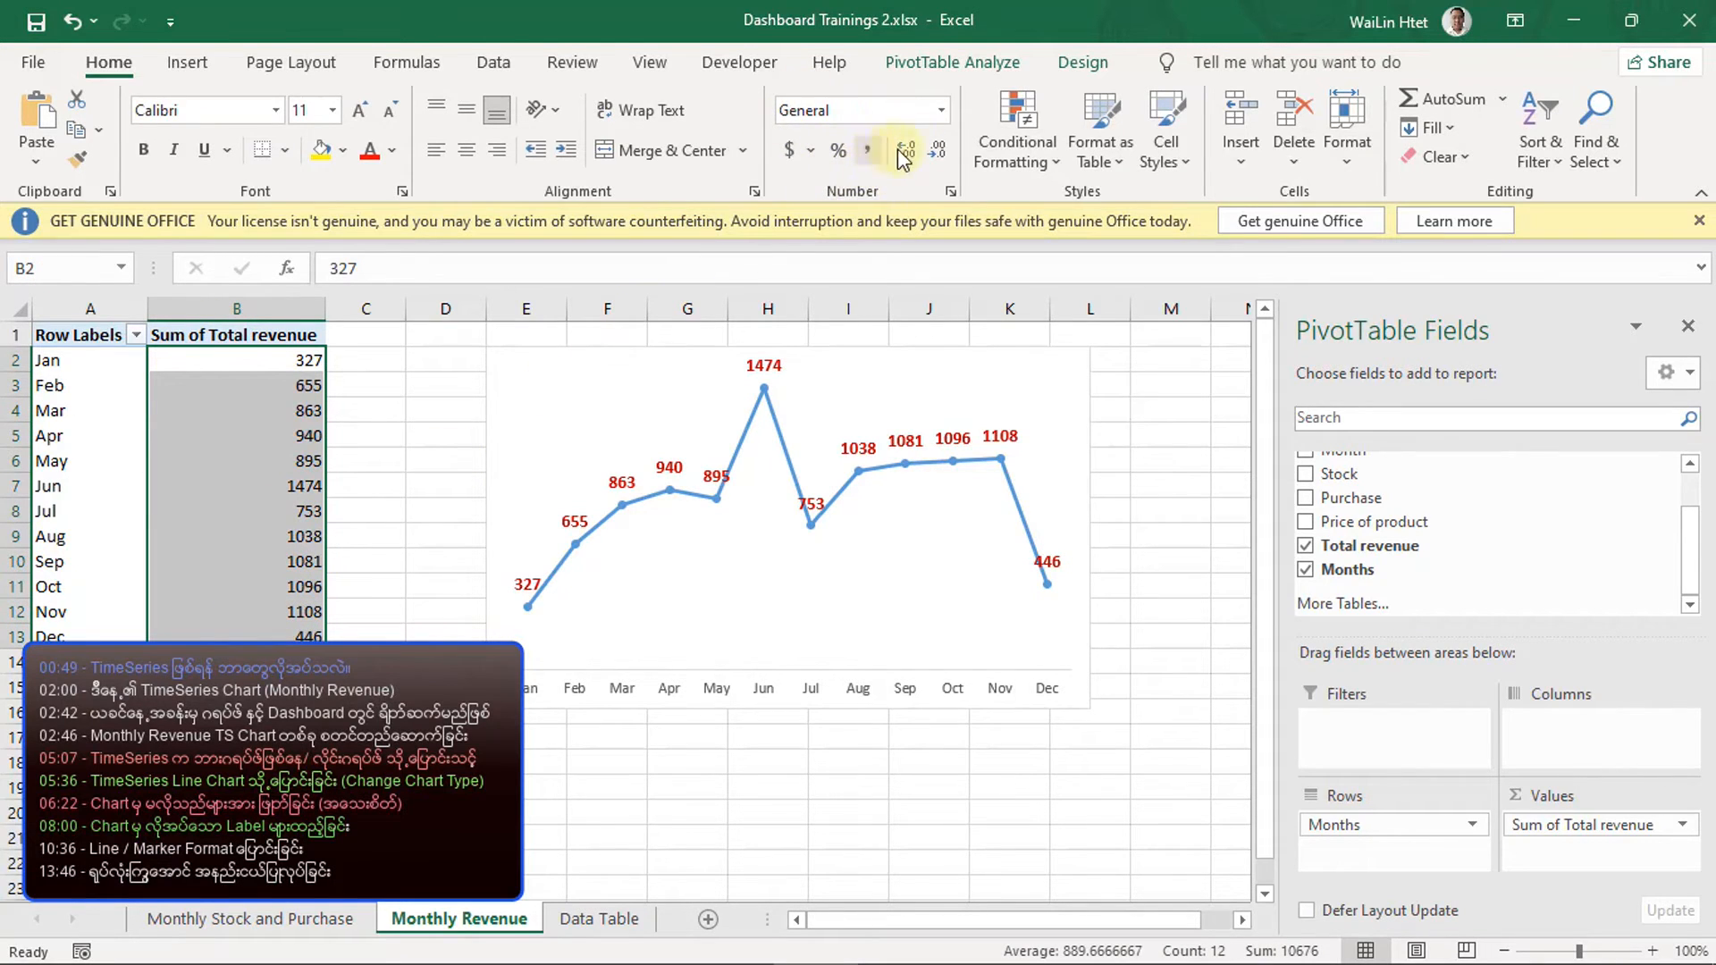
left_click(943, 112)
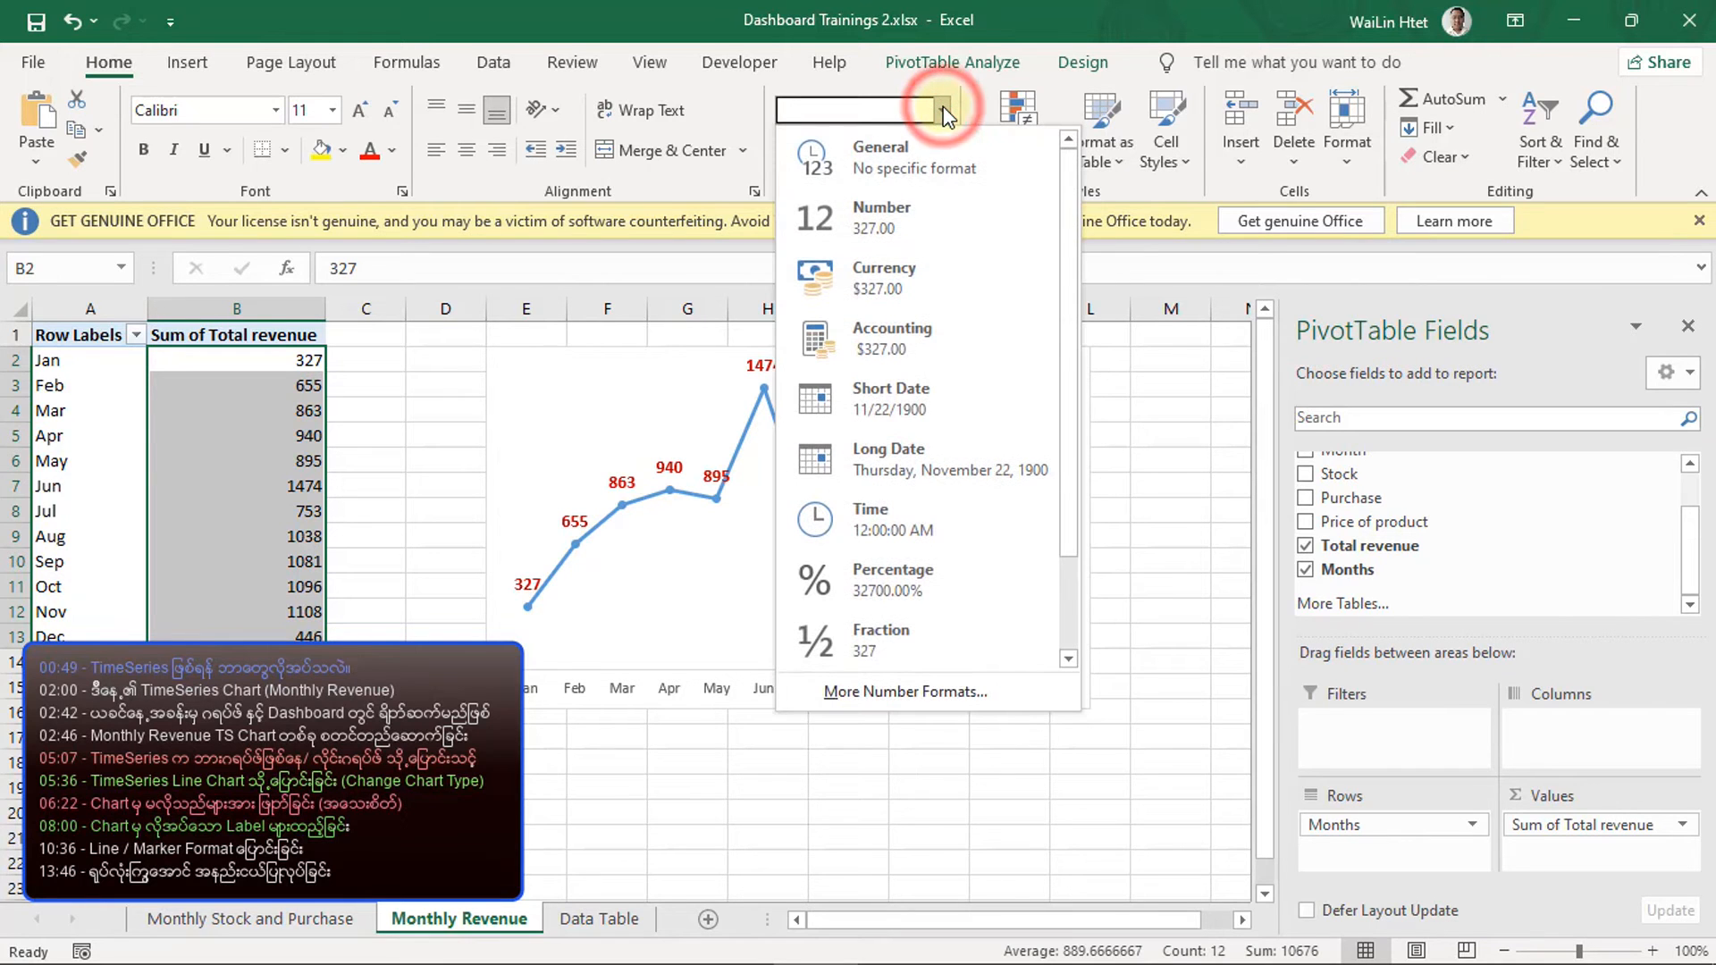
left_click(889, 267)
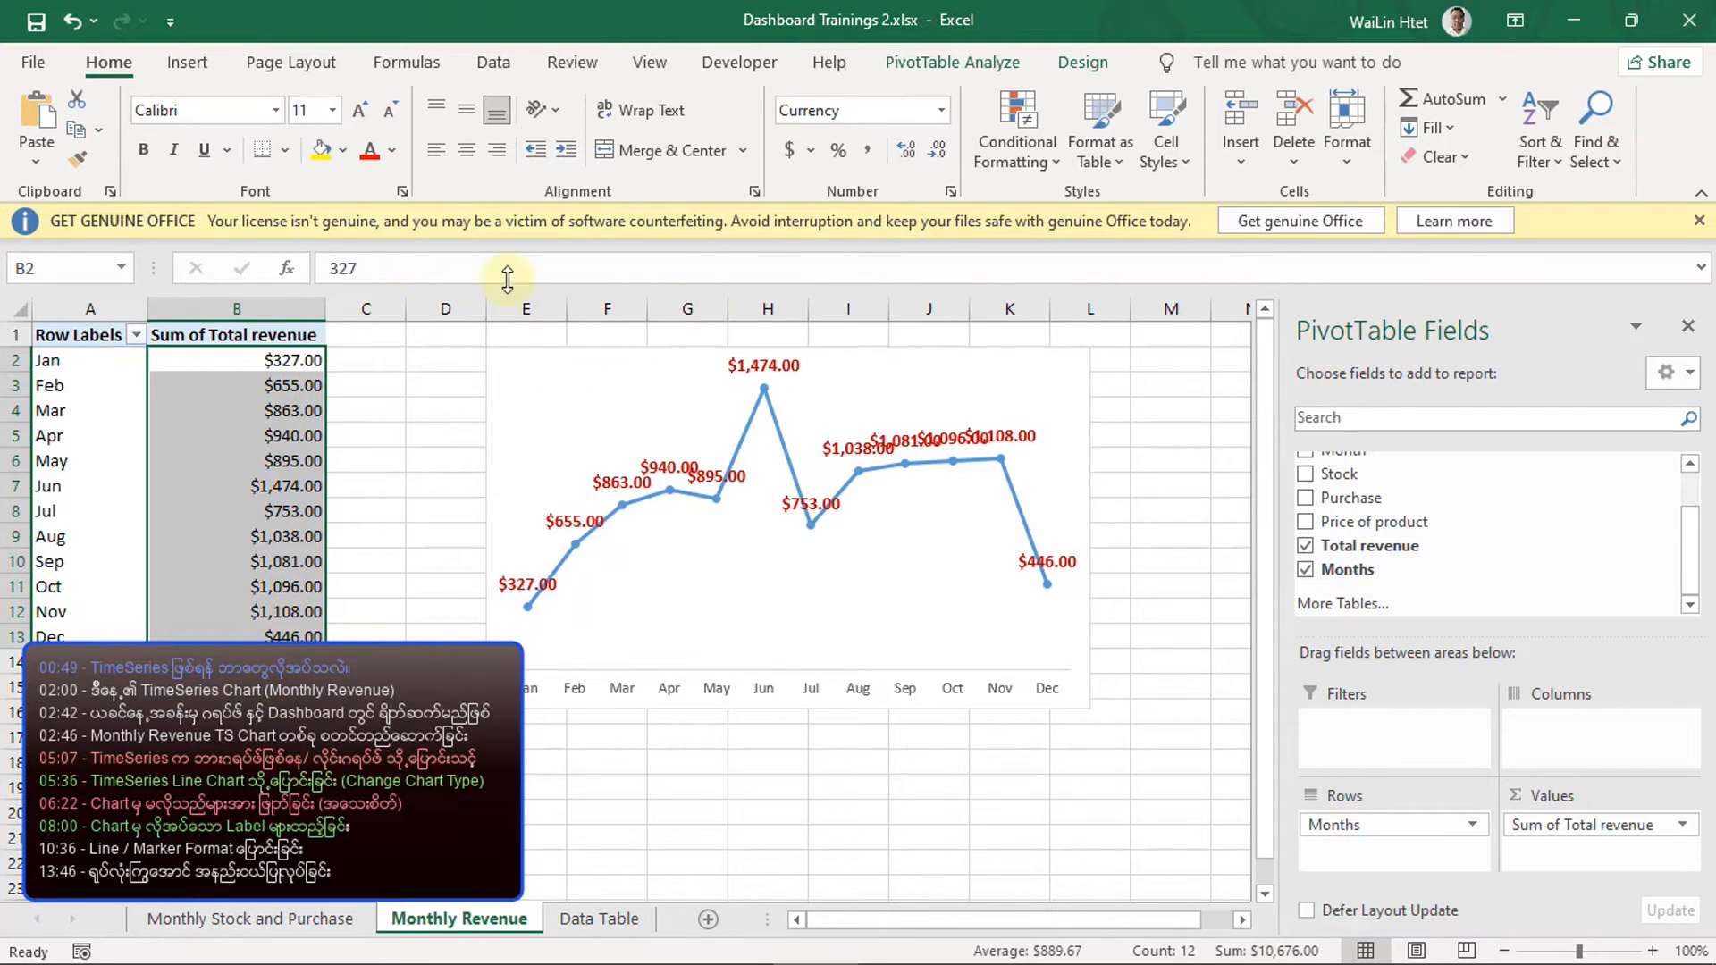
left_click(937, 153)
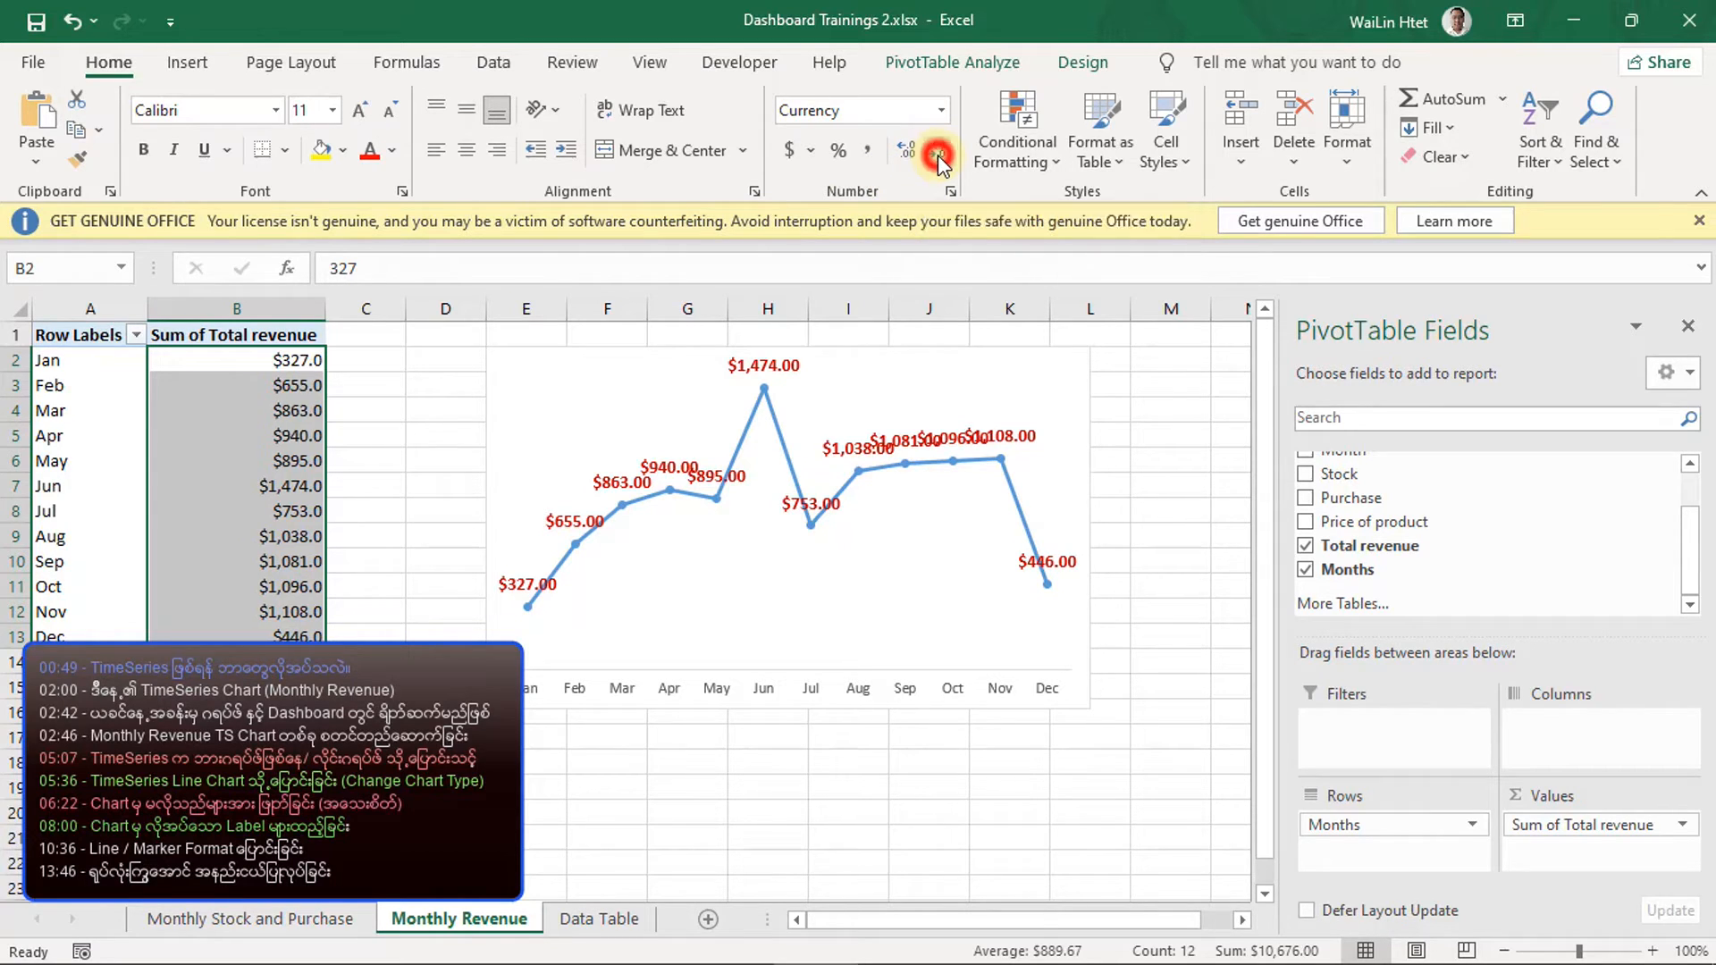
left_click(936, 154)
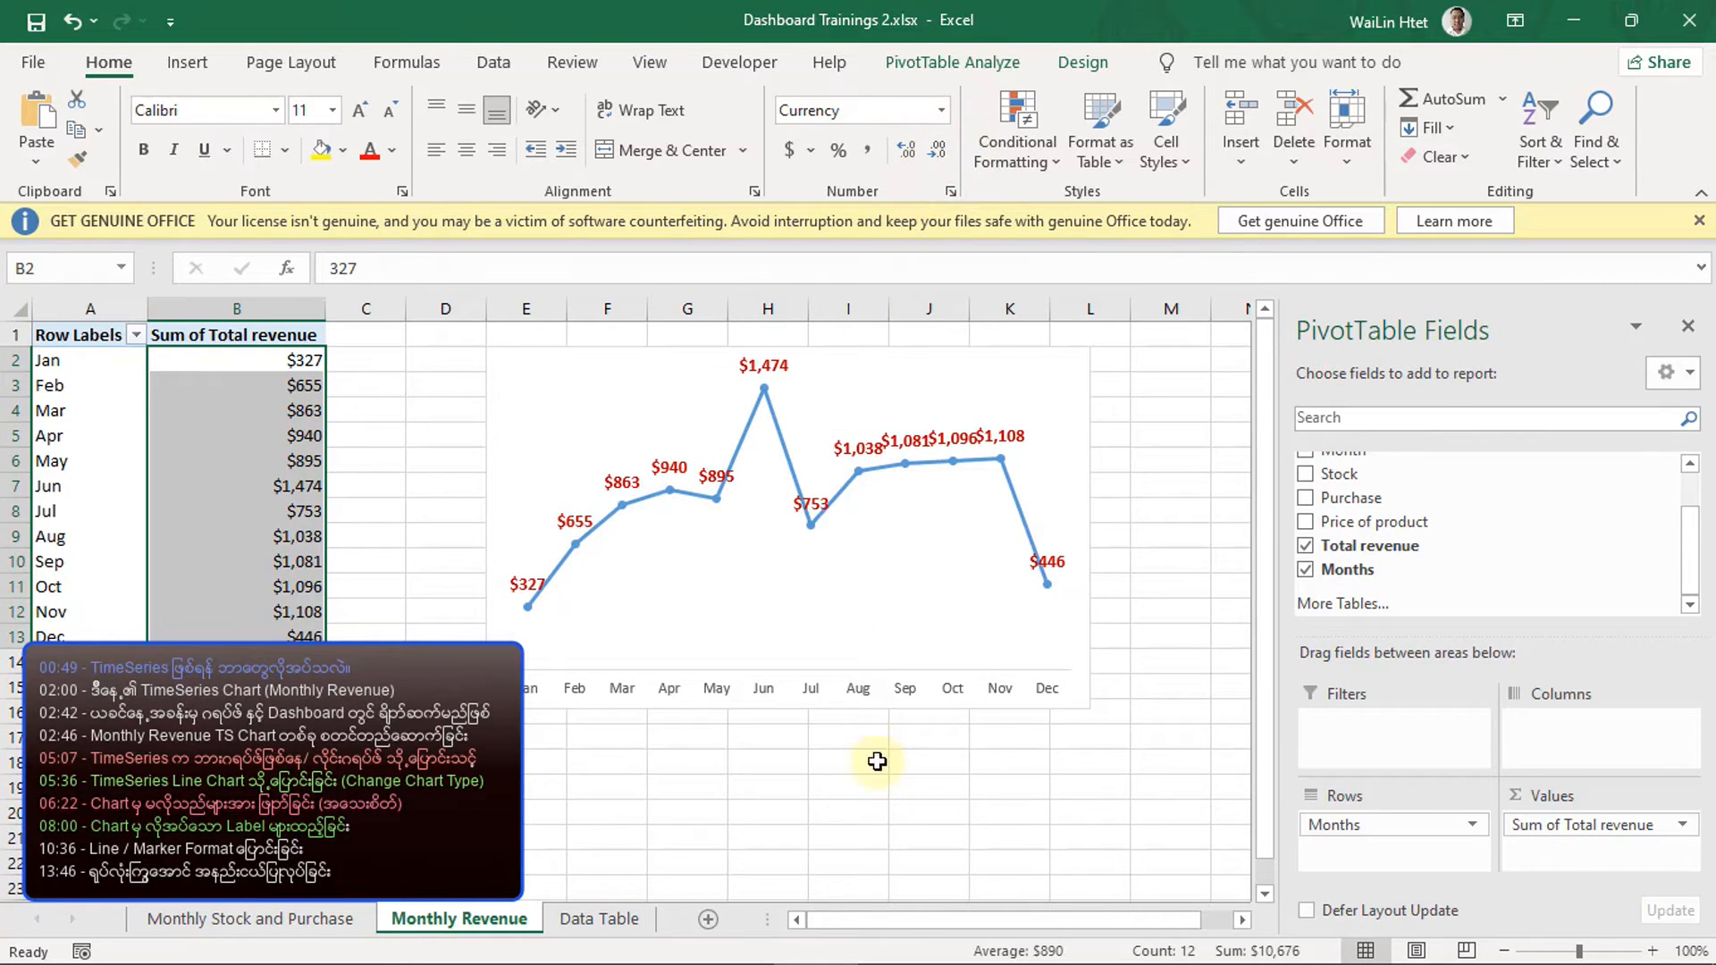
left_click(894, 805)
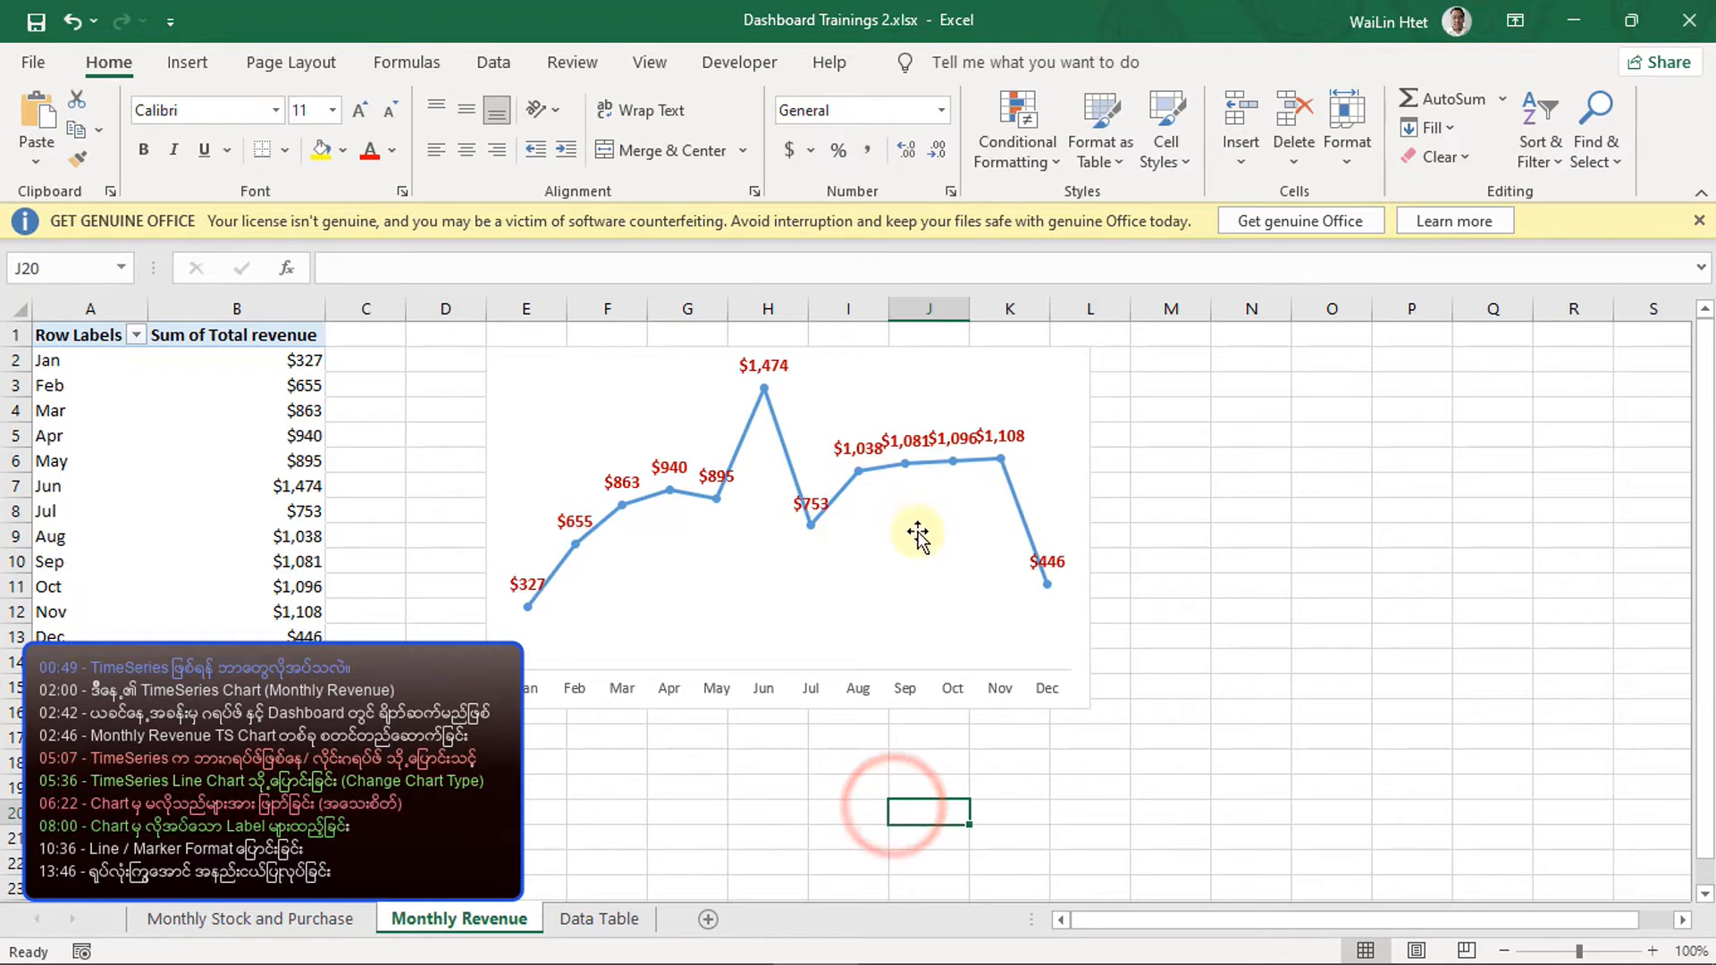
- Move the May and Jul data labels individually to just below their points so they clear the line
left_click(1073, 631)
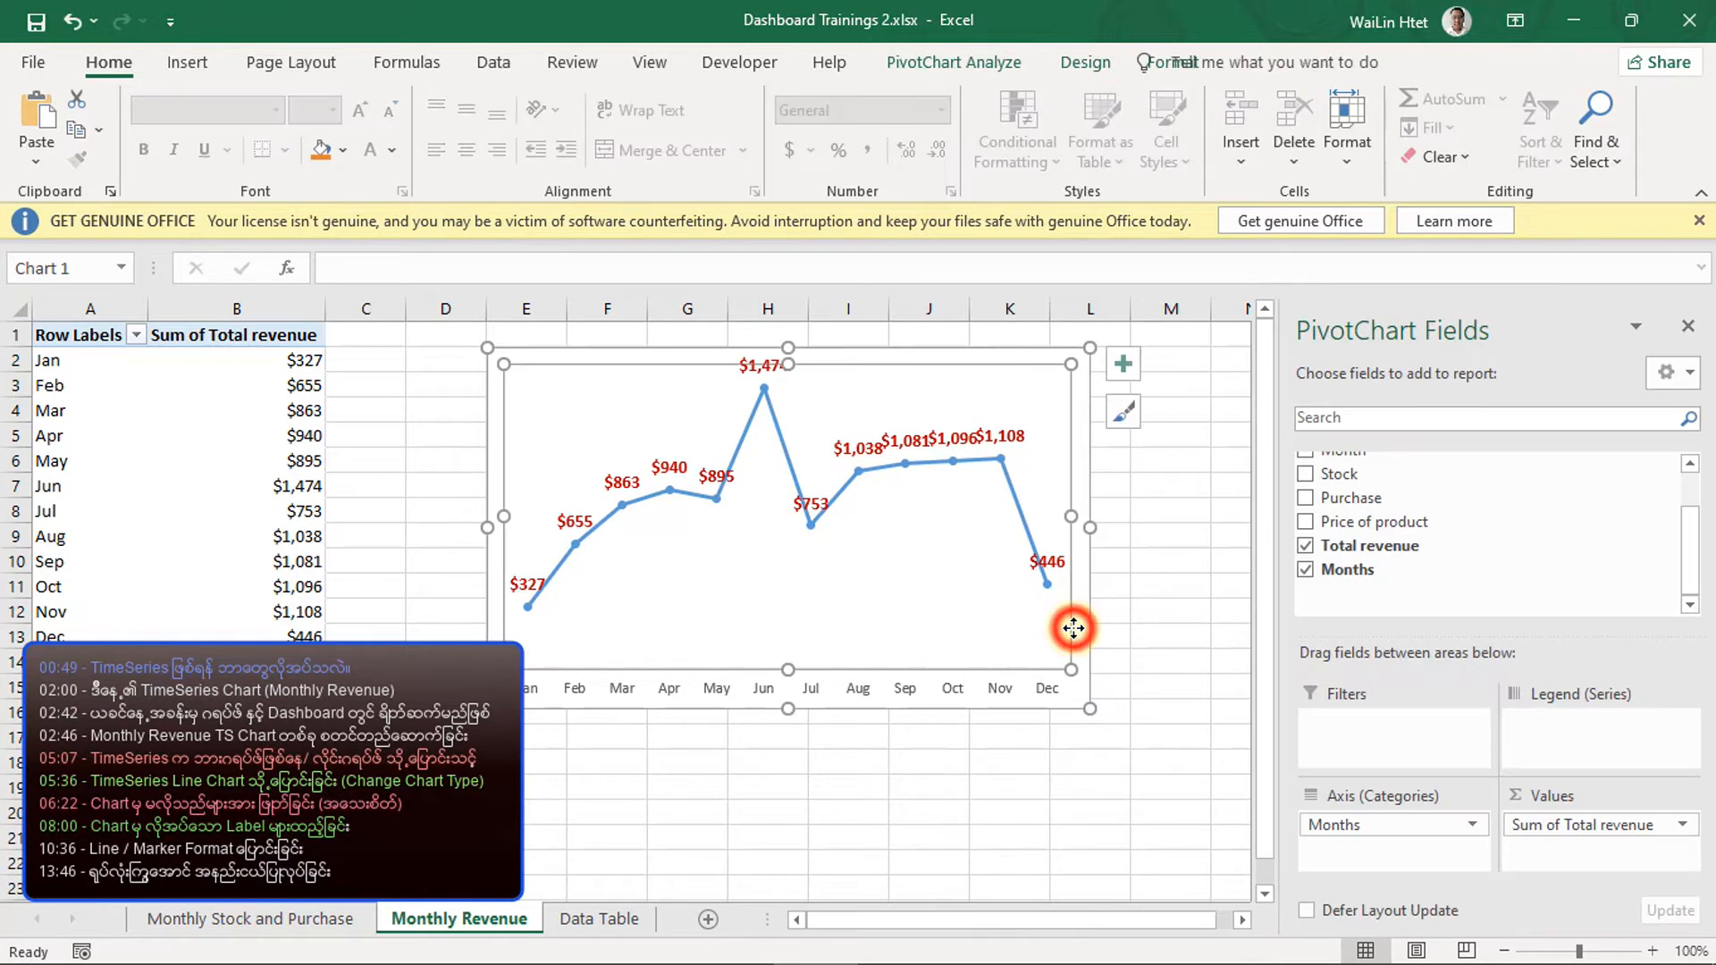
left_click(1083, 690)
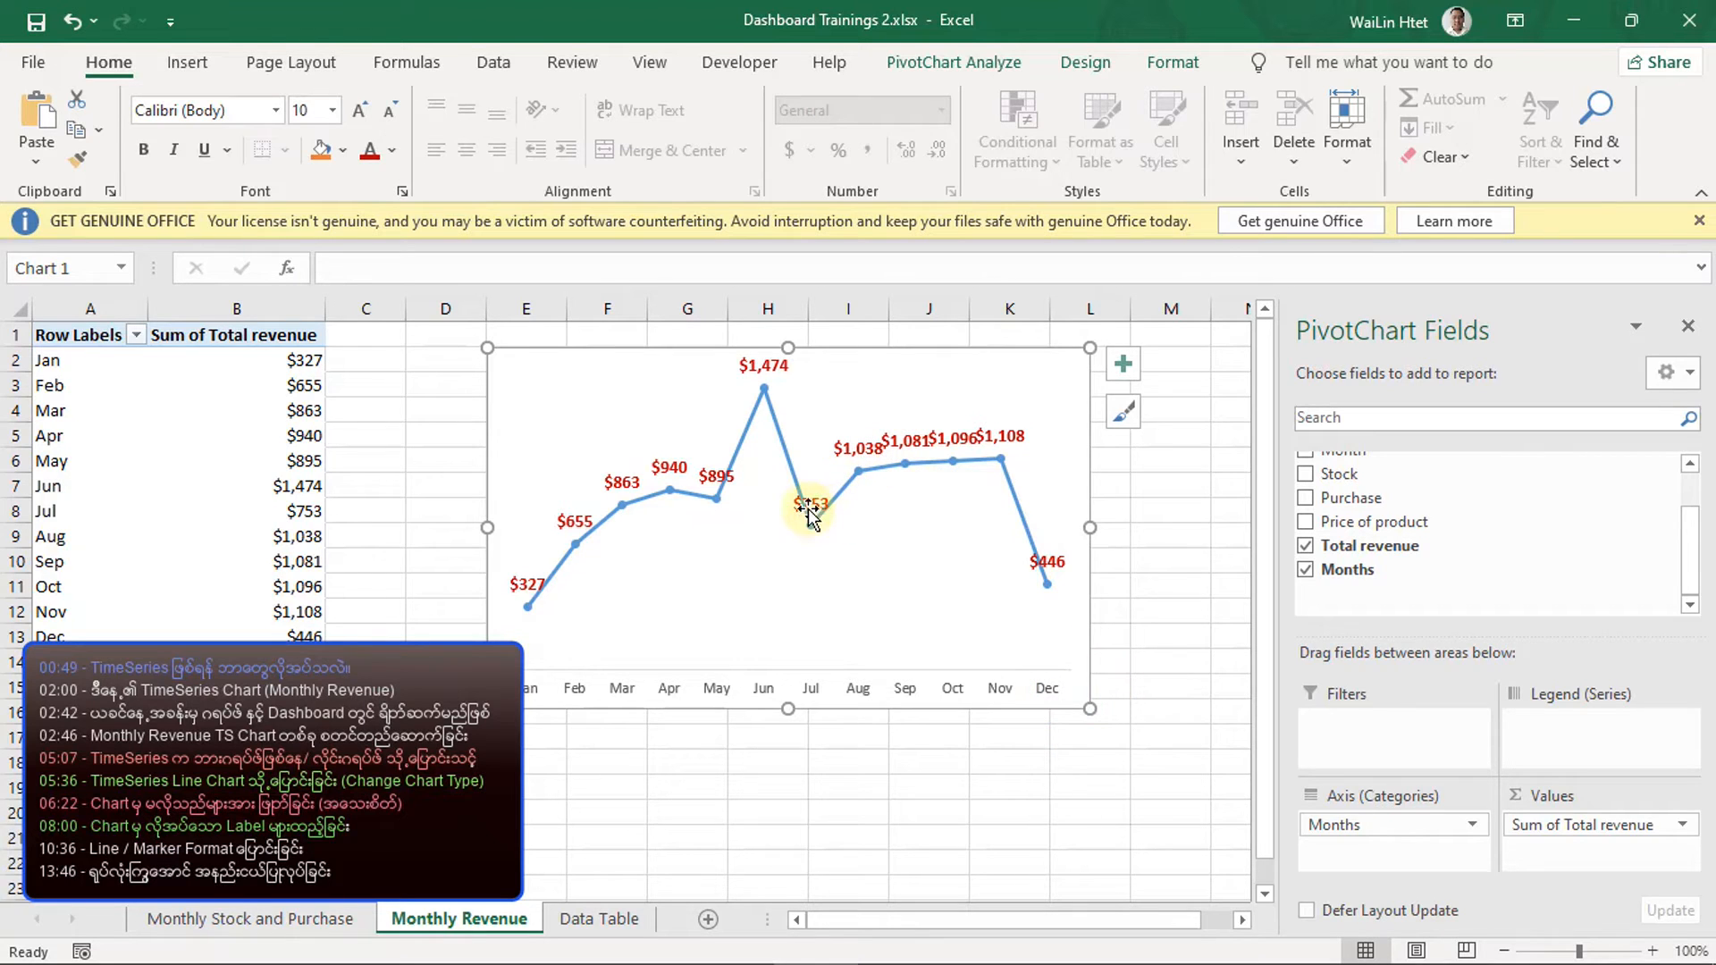
left_click(727, 482)
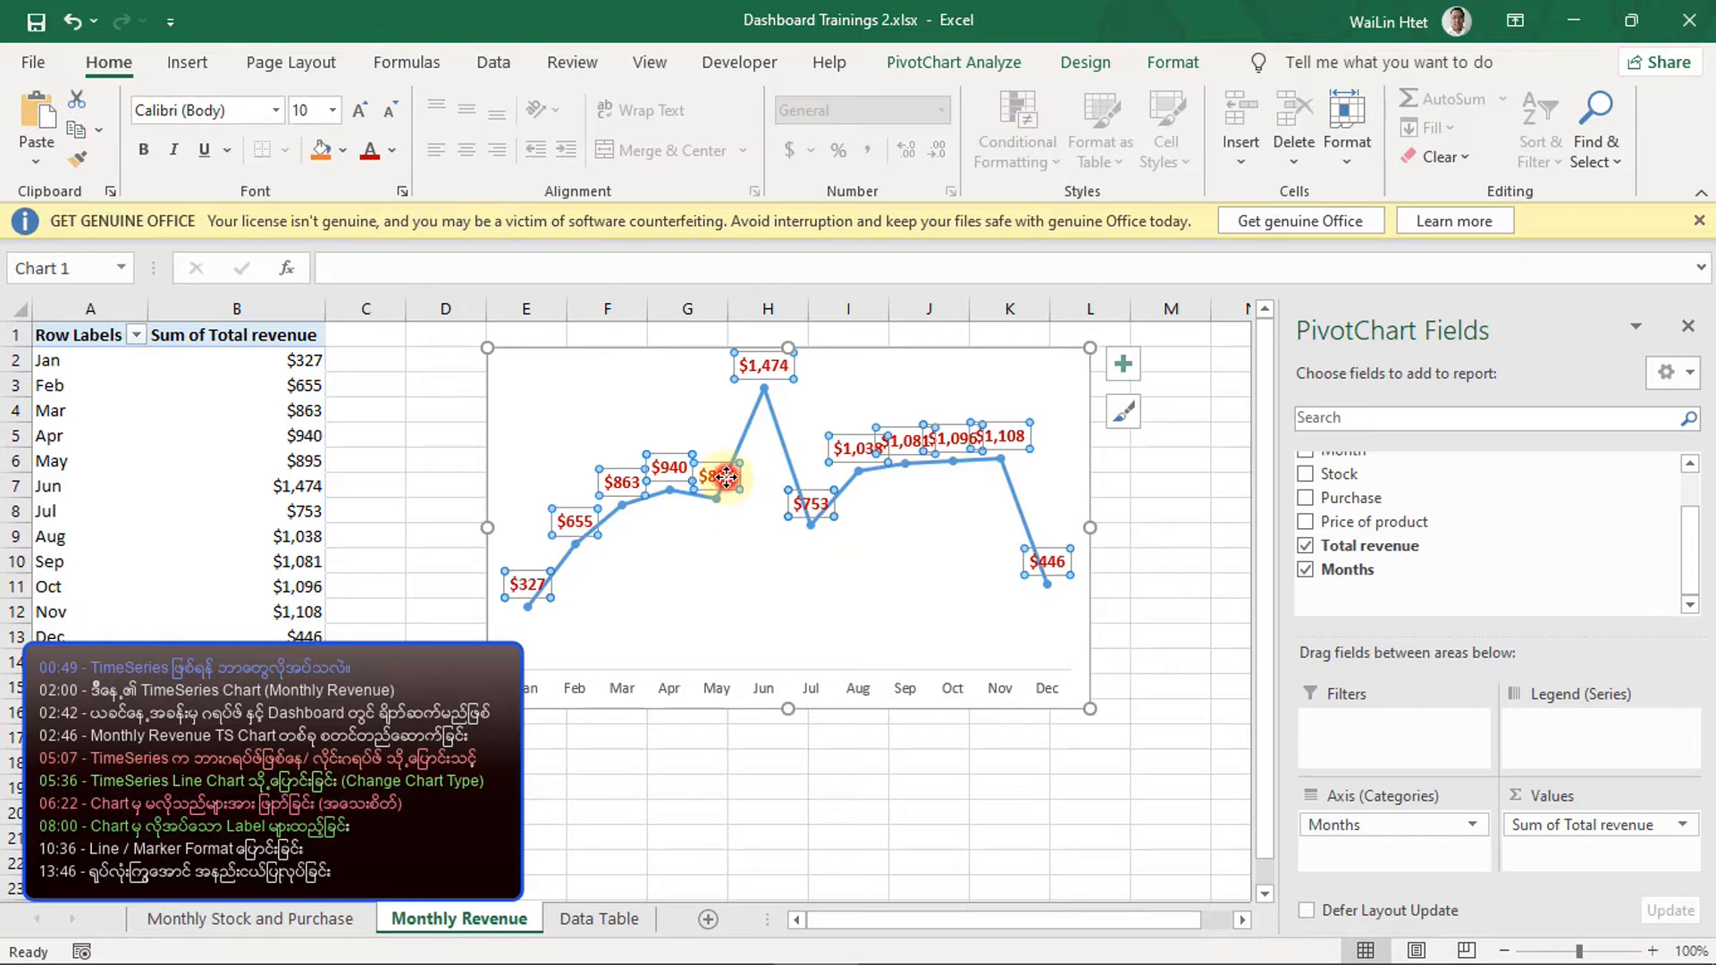
left_click(729, 587)
left_click(718, 476)
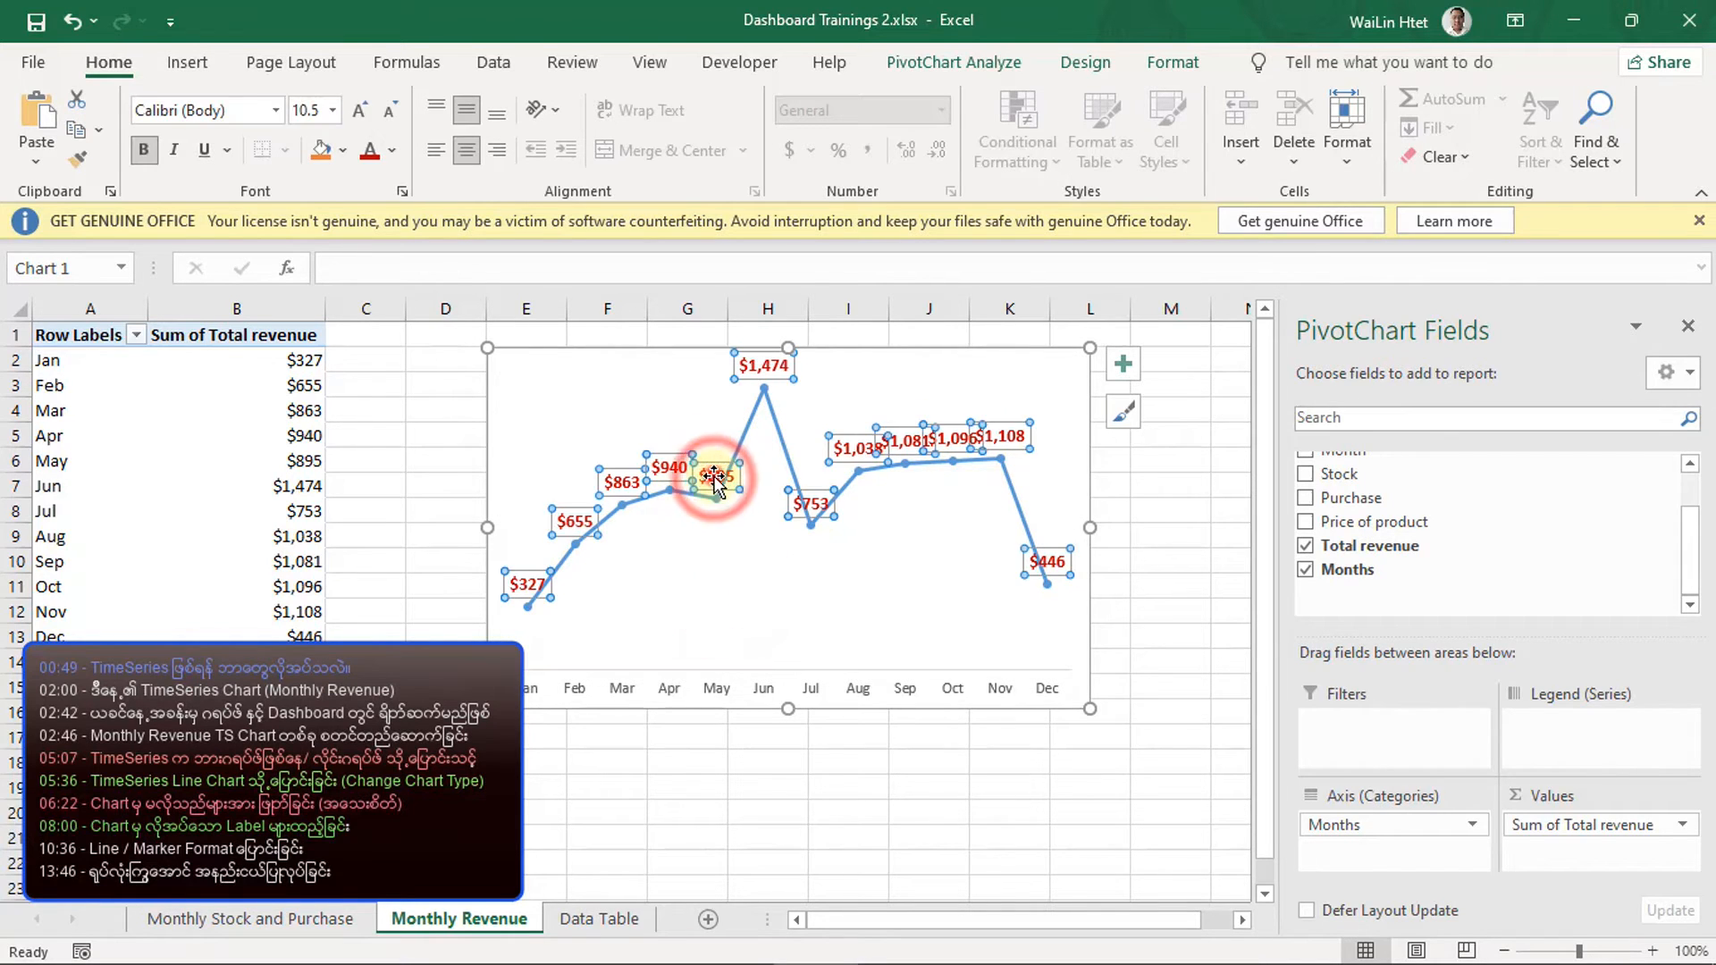
left_click(720, 464)
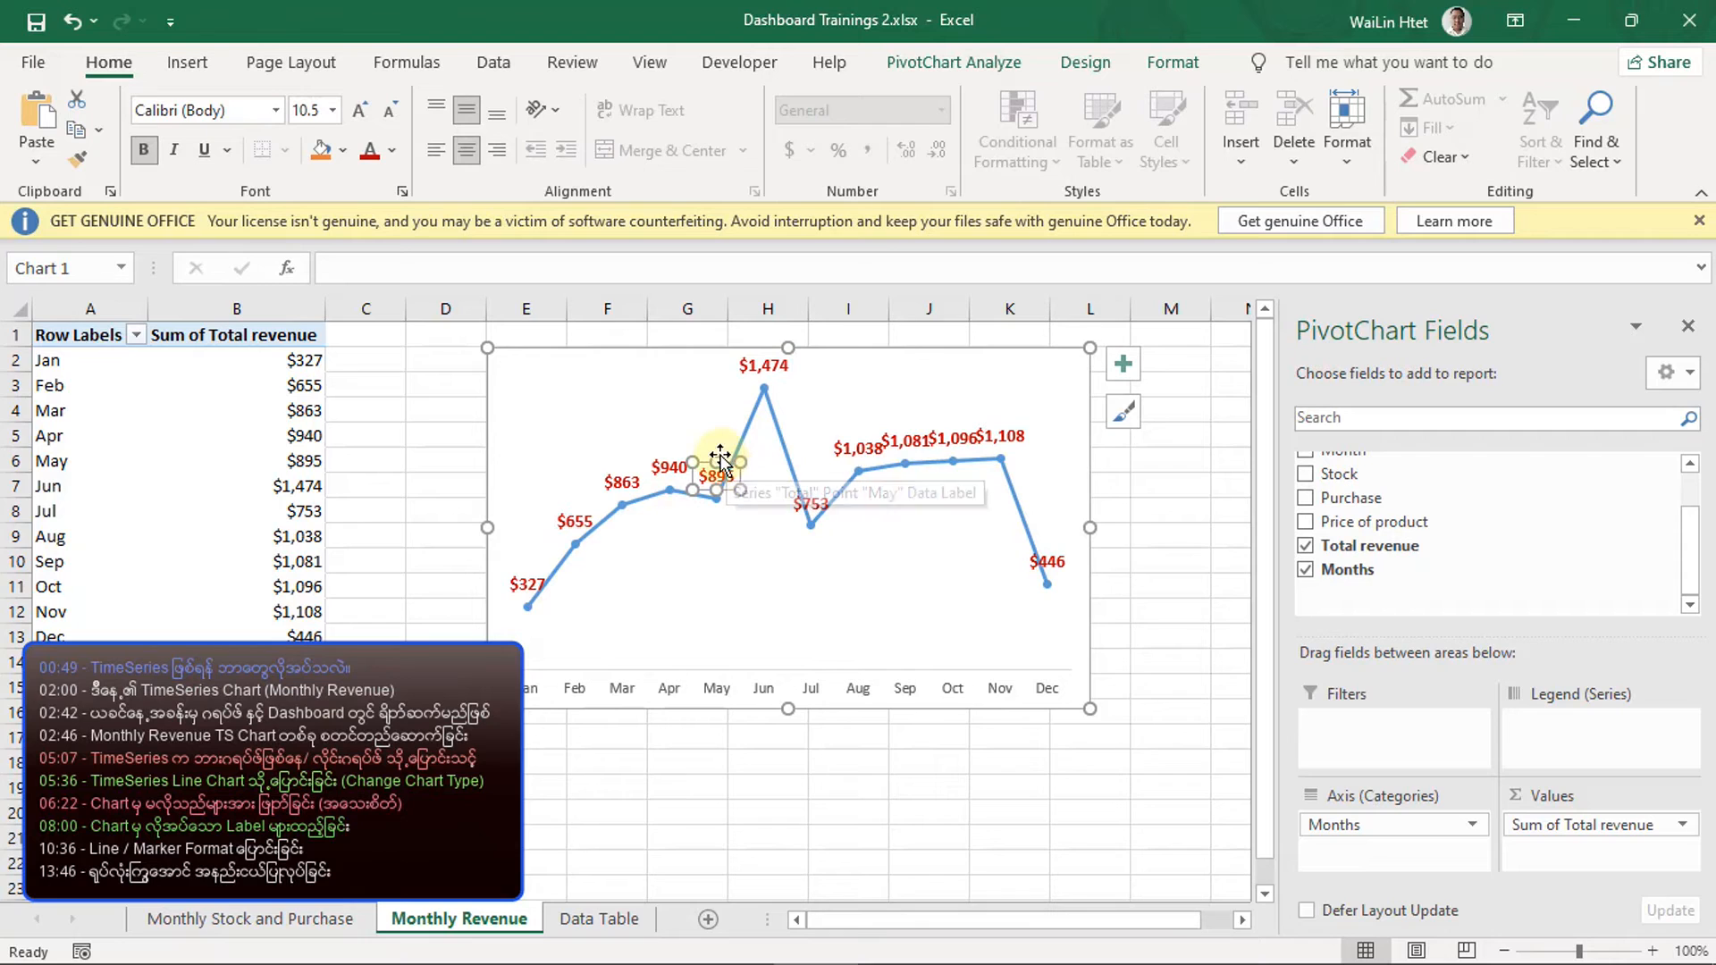
left_click_drag(725, 462, 742, 527)
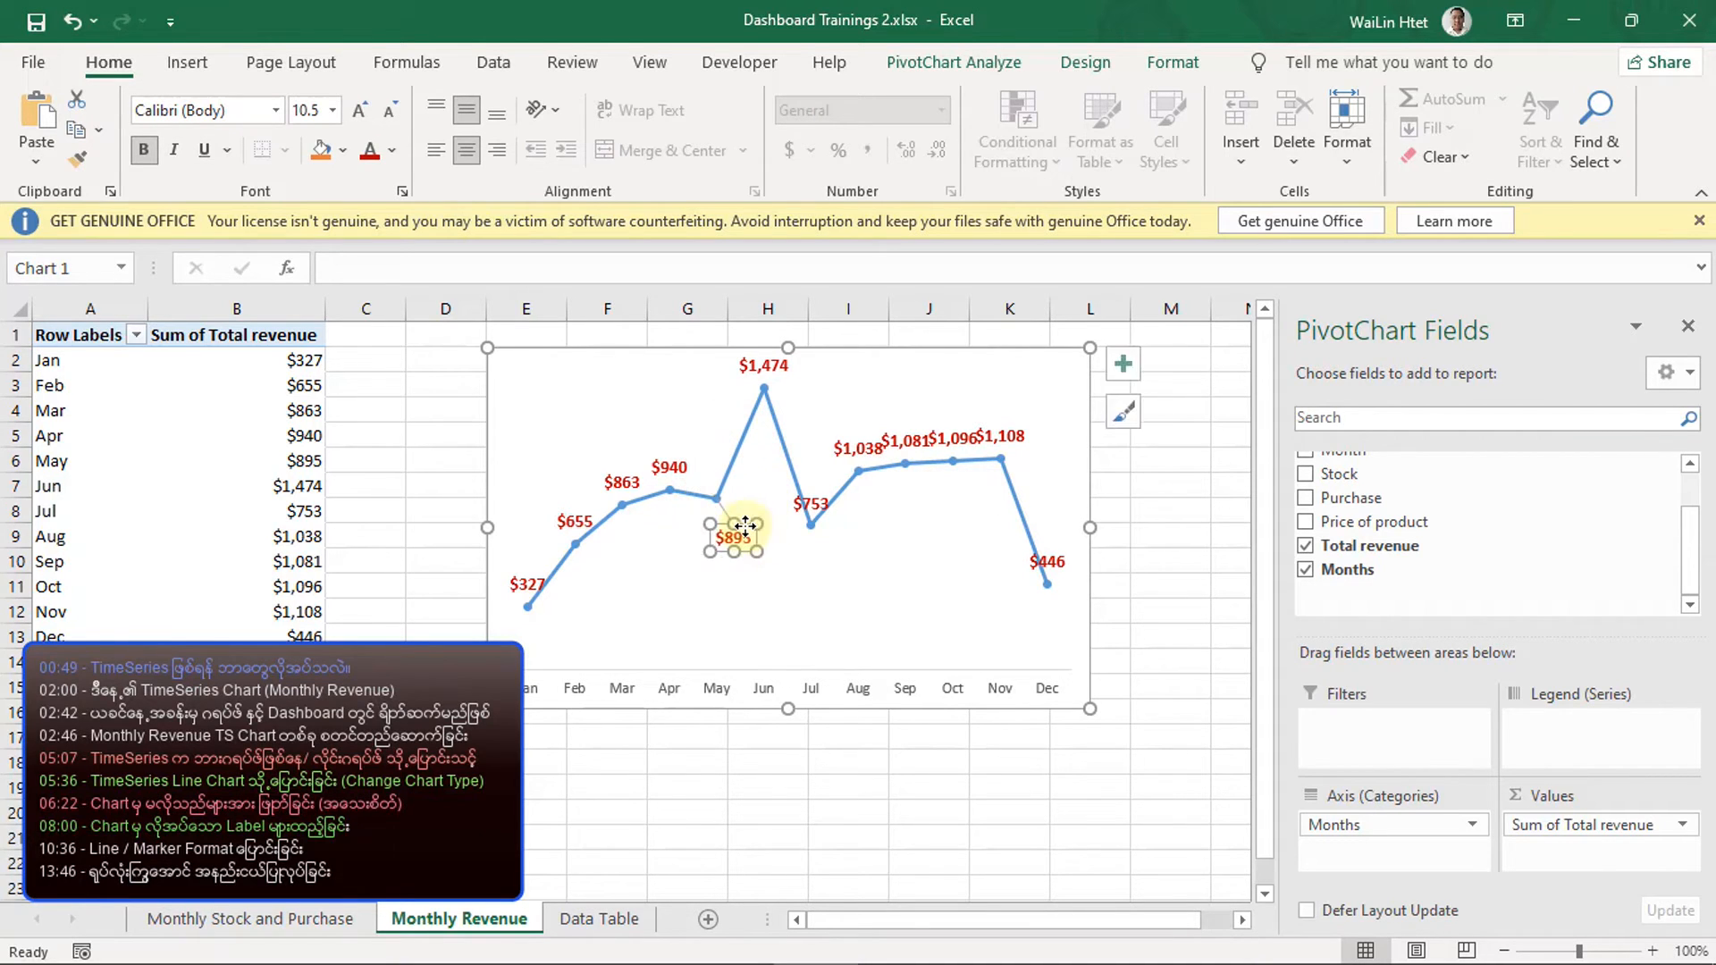
left_click(819, 501)
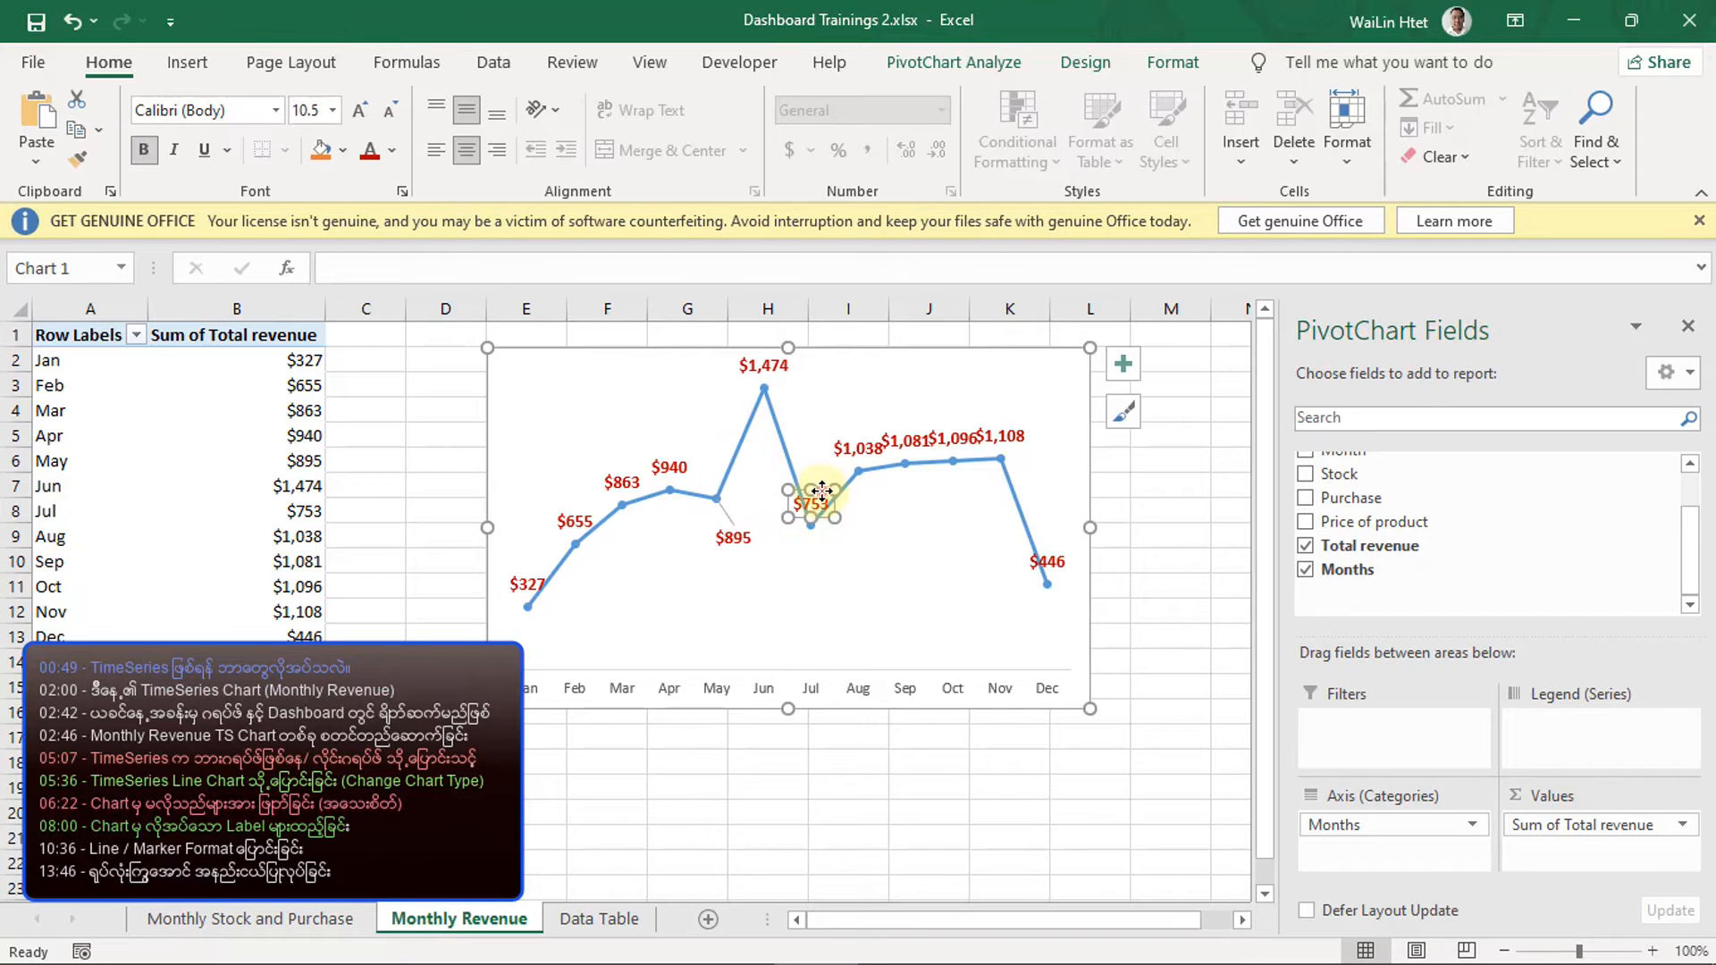
left_click_drag(822, 491, 835, 554)
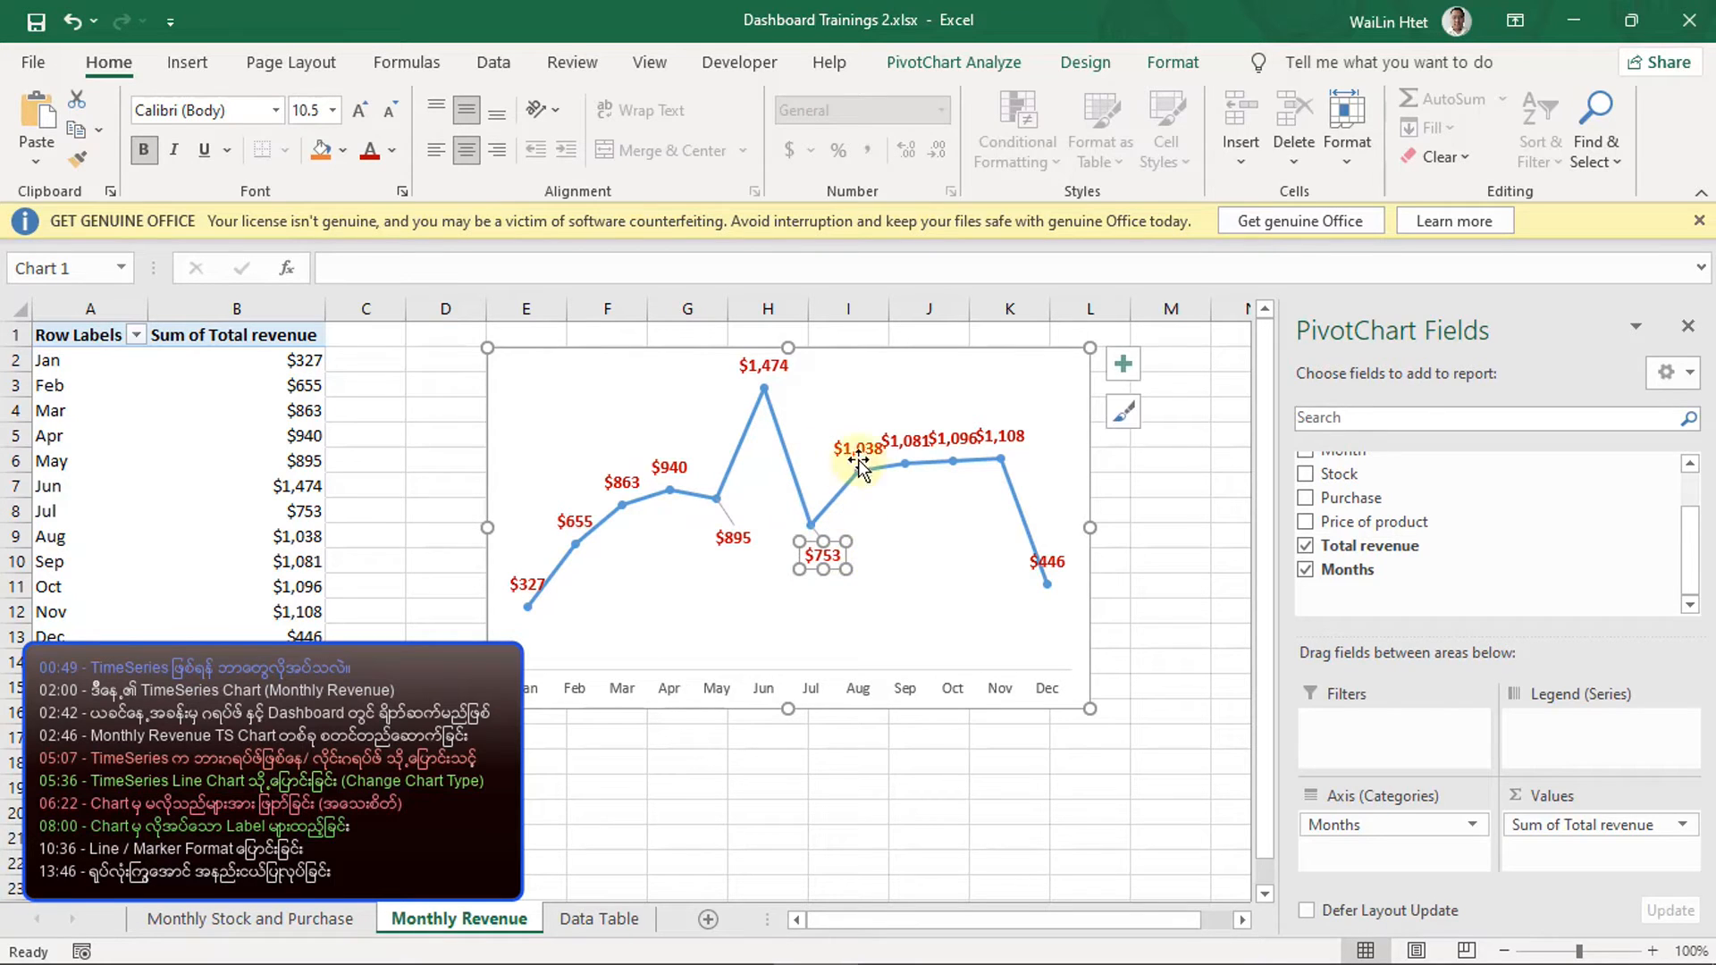
- Reposition the Aug, Sep, Oct and Nov data labels above the line so that they no longer overlap
left_click(845, 449)
mouse_move(844, 449)
left_mouse_down()
mouse_move(837, 434)
mouse_move(890, 412)
mouse_move(967, 403)
mouse_move(1034, 433)
left_mouse_up()
left_click(906, 439)
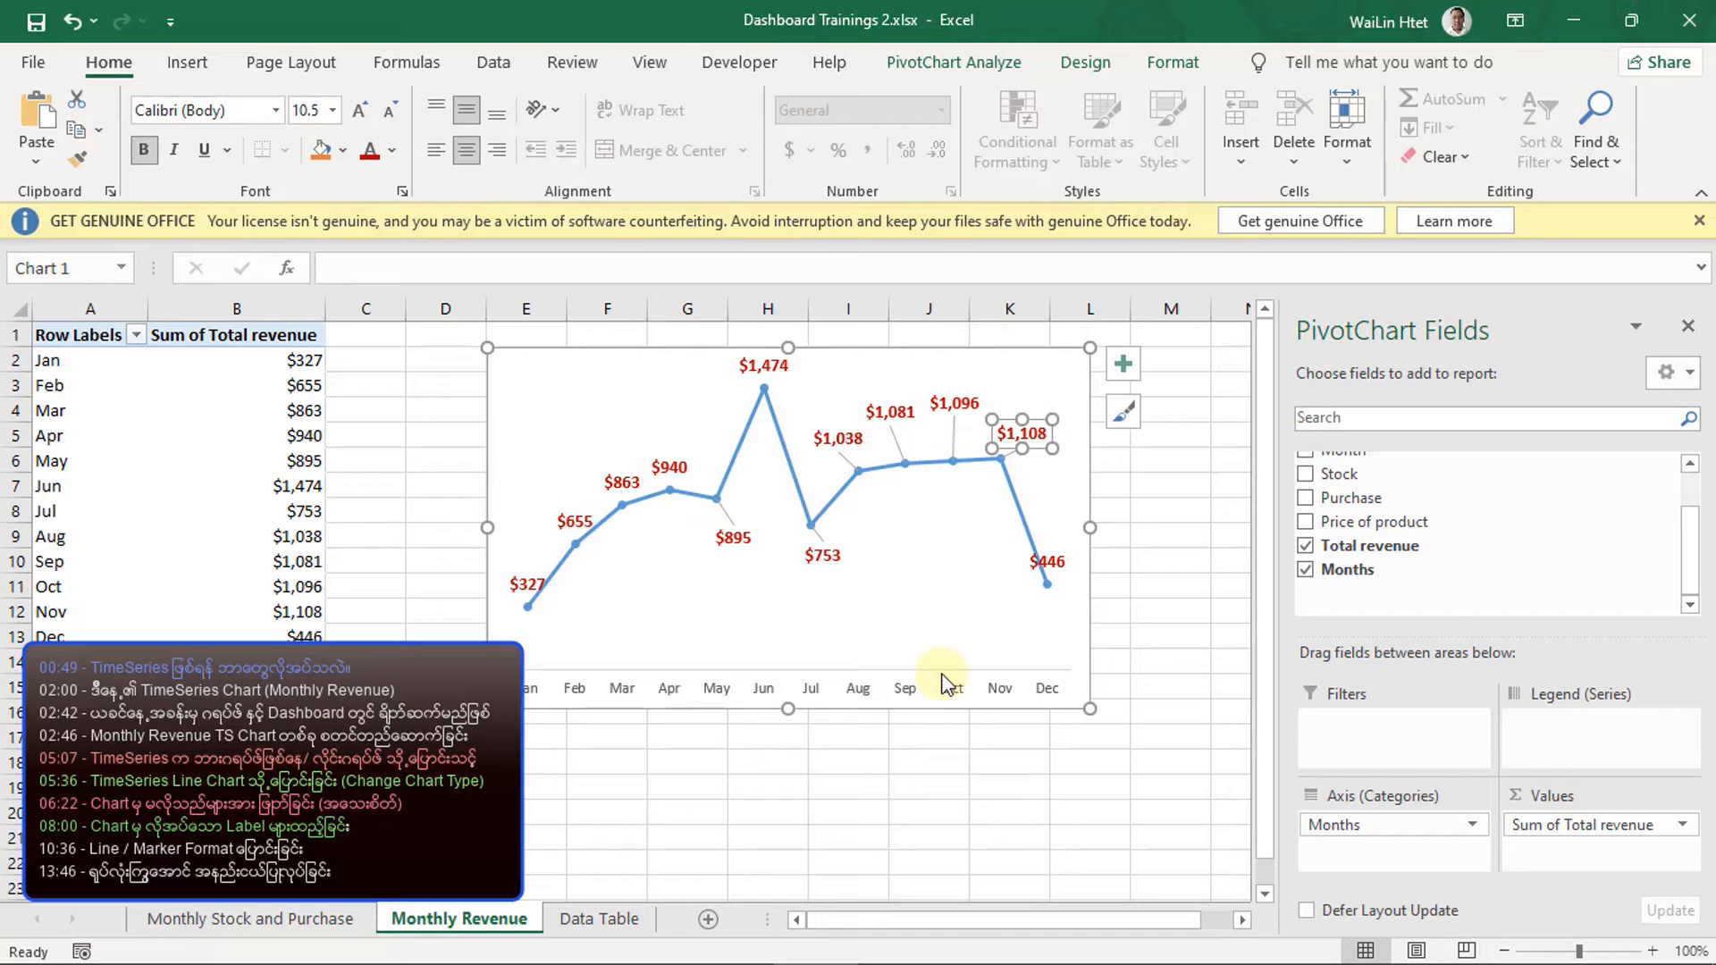
- Move the Dec data label to the left of its point so it clears the line
left_click_drag(1057, 561, 1012, 564)
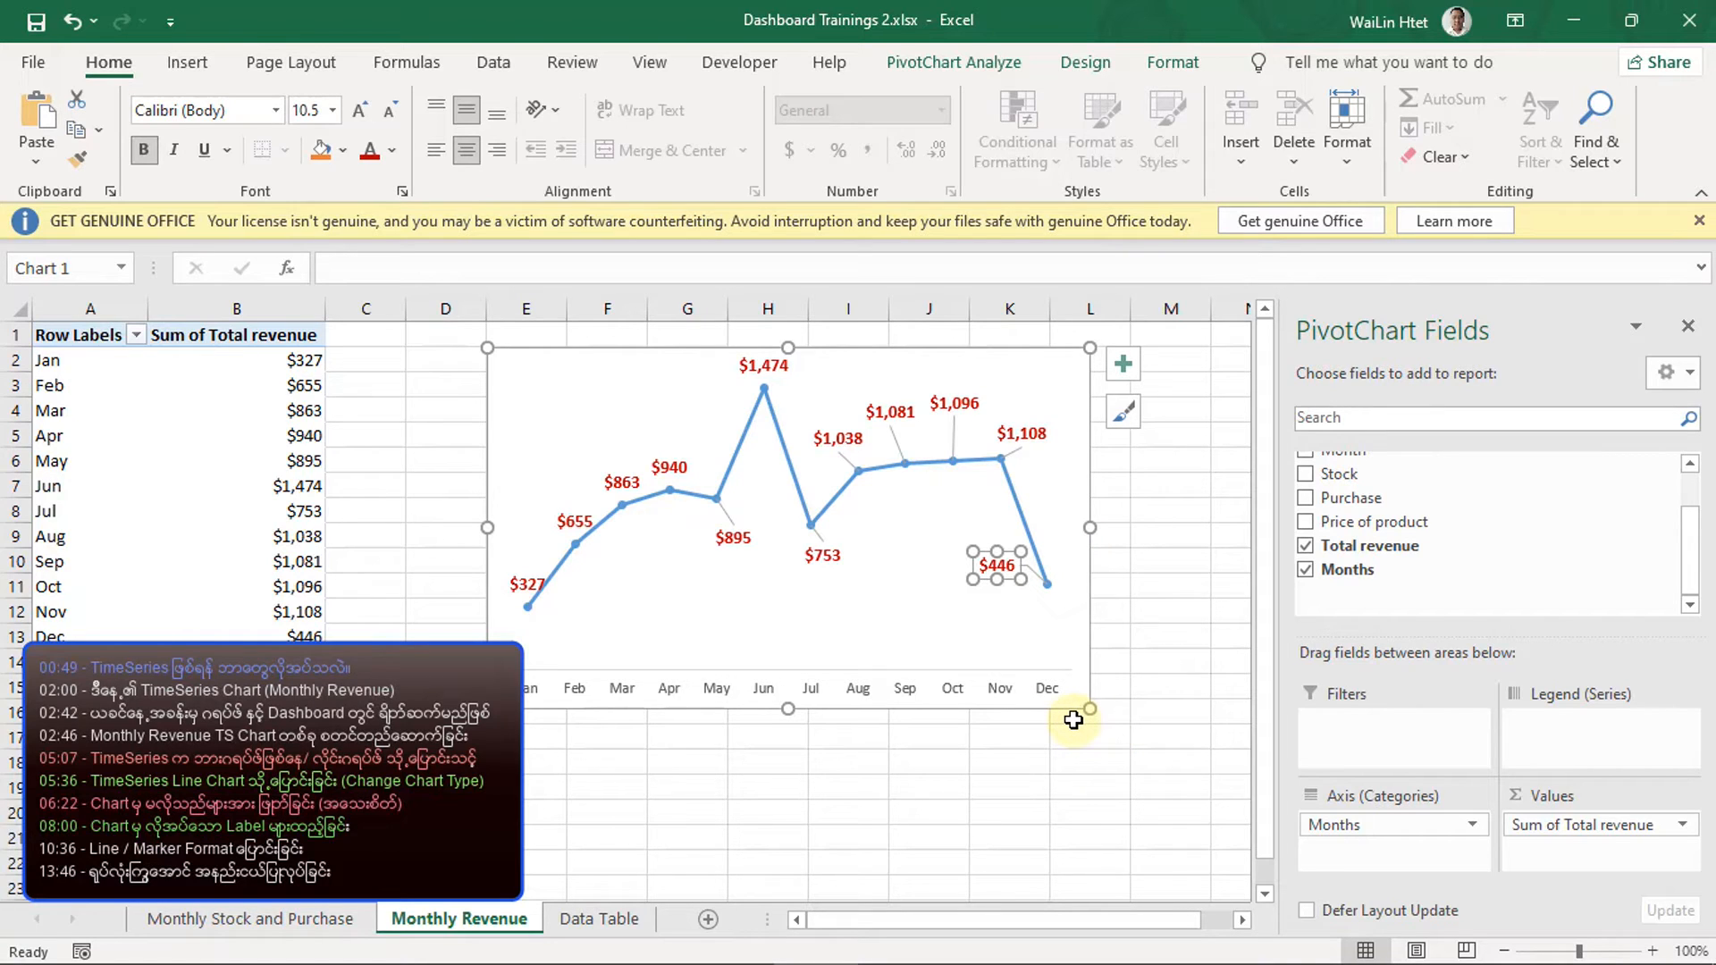
left_click(1147, 589)
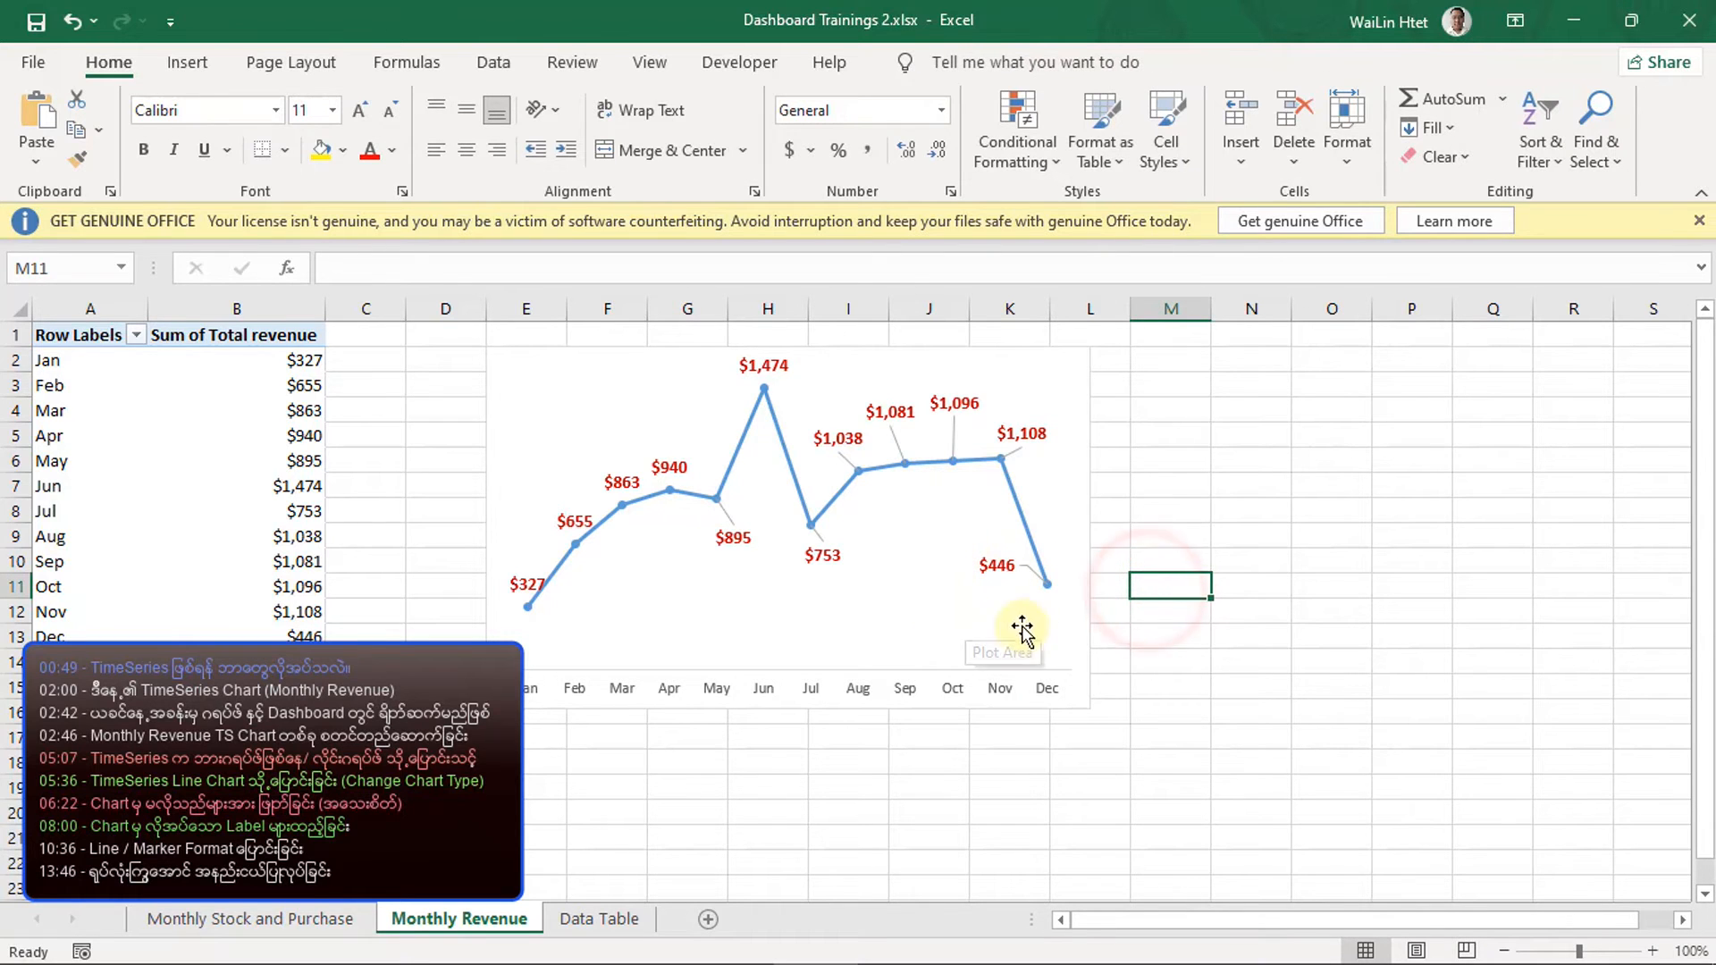
left_click(1068, 689)
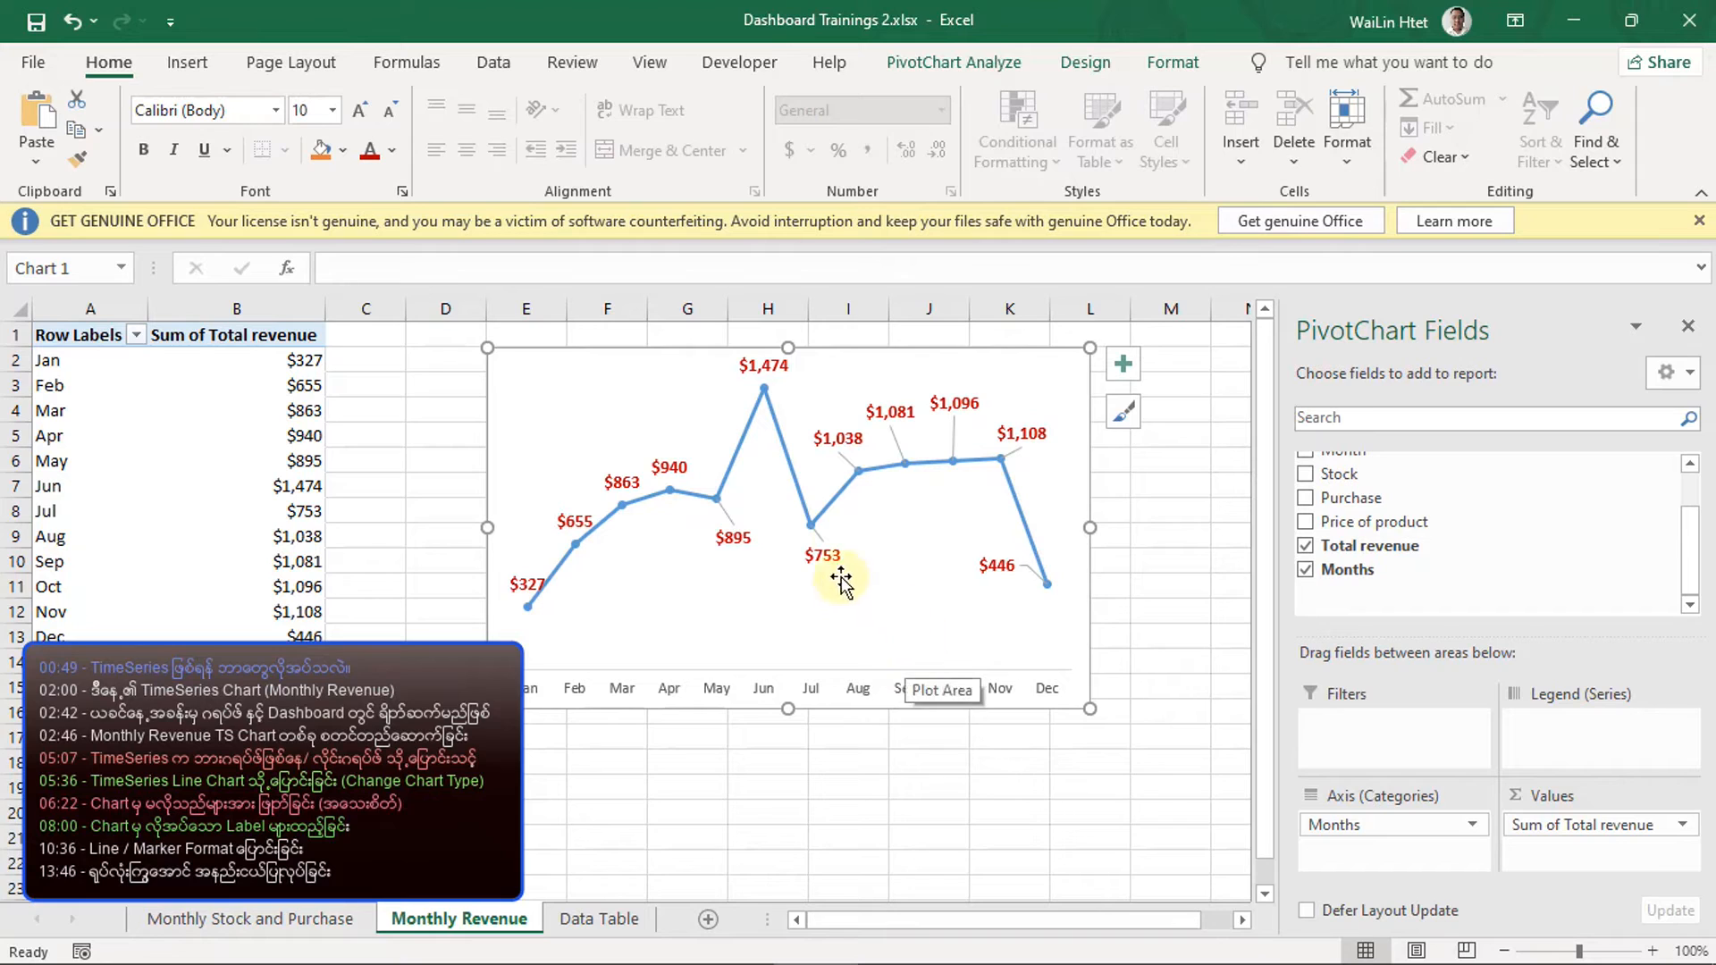
- Format the revenue series as a solid green line 2.75 pt wide, closing the PivotChart field list
mouse_move(844, 504)
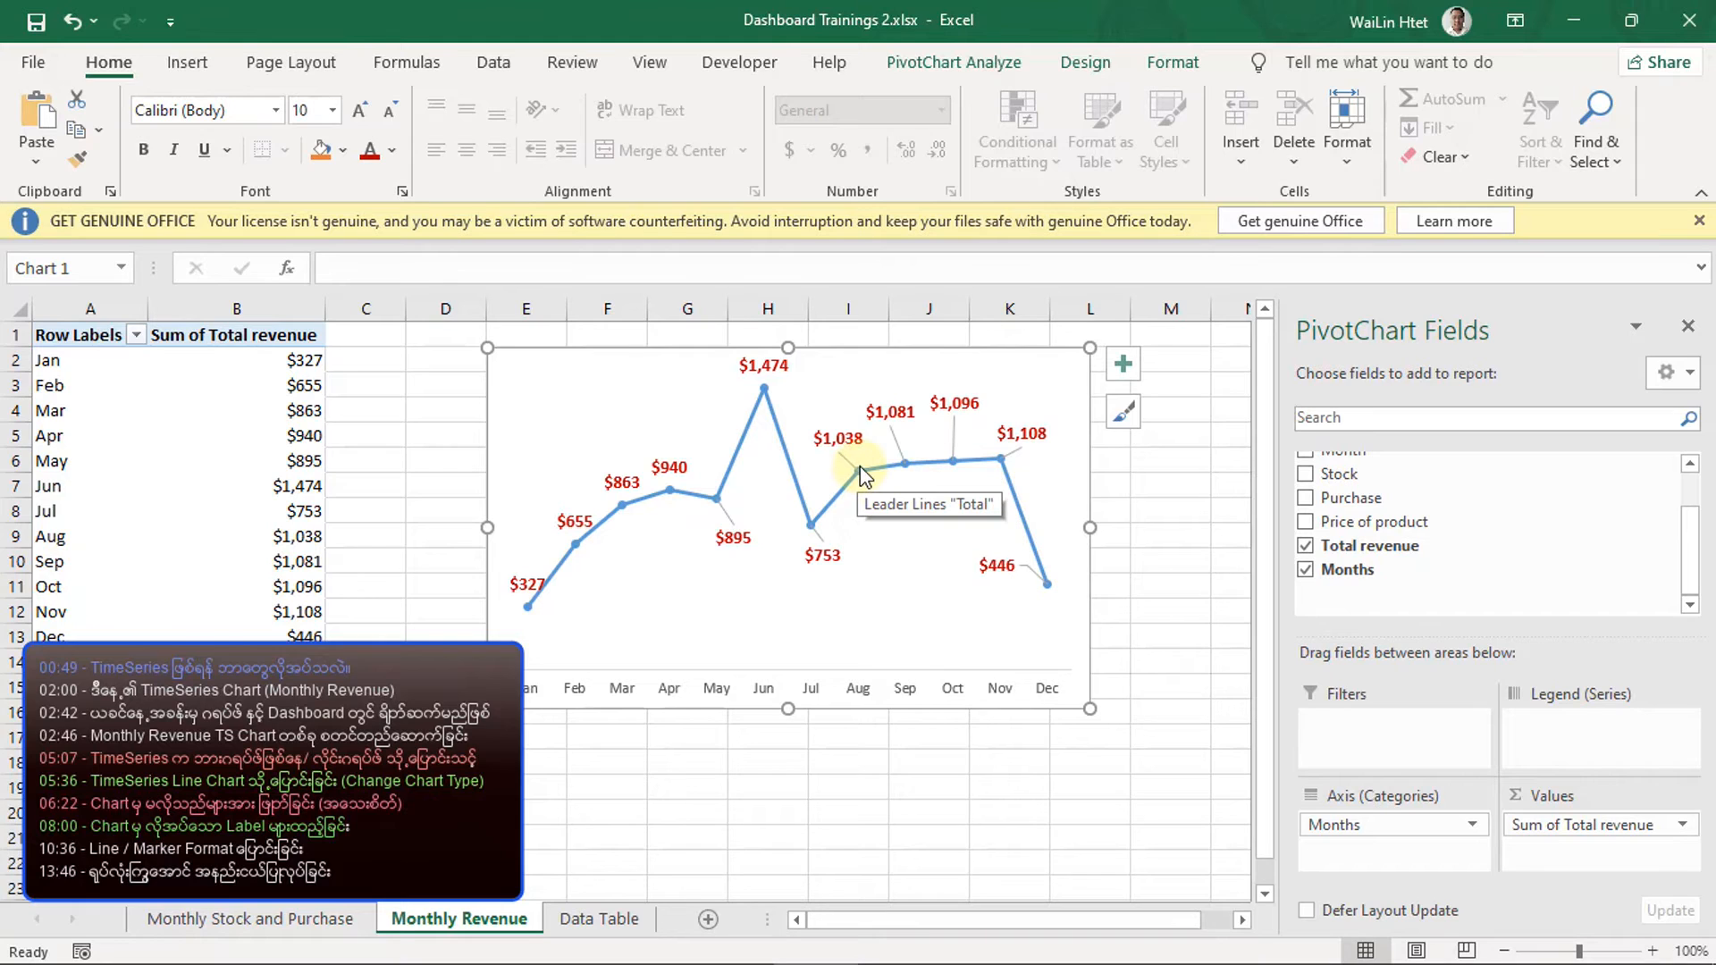
mouse_move(887, 472)
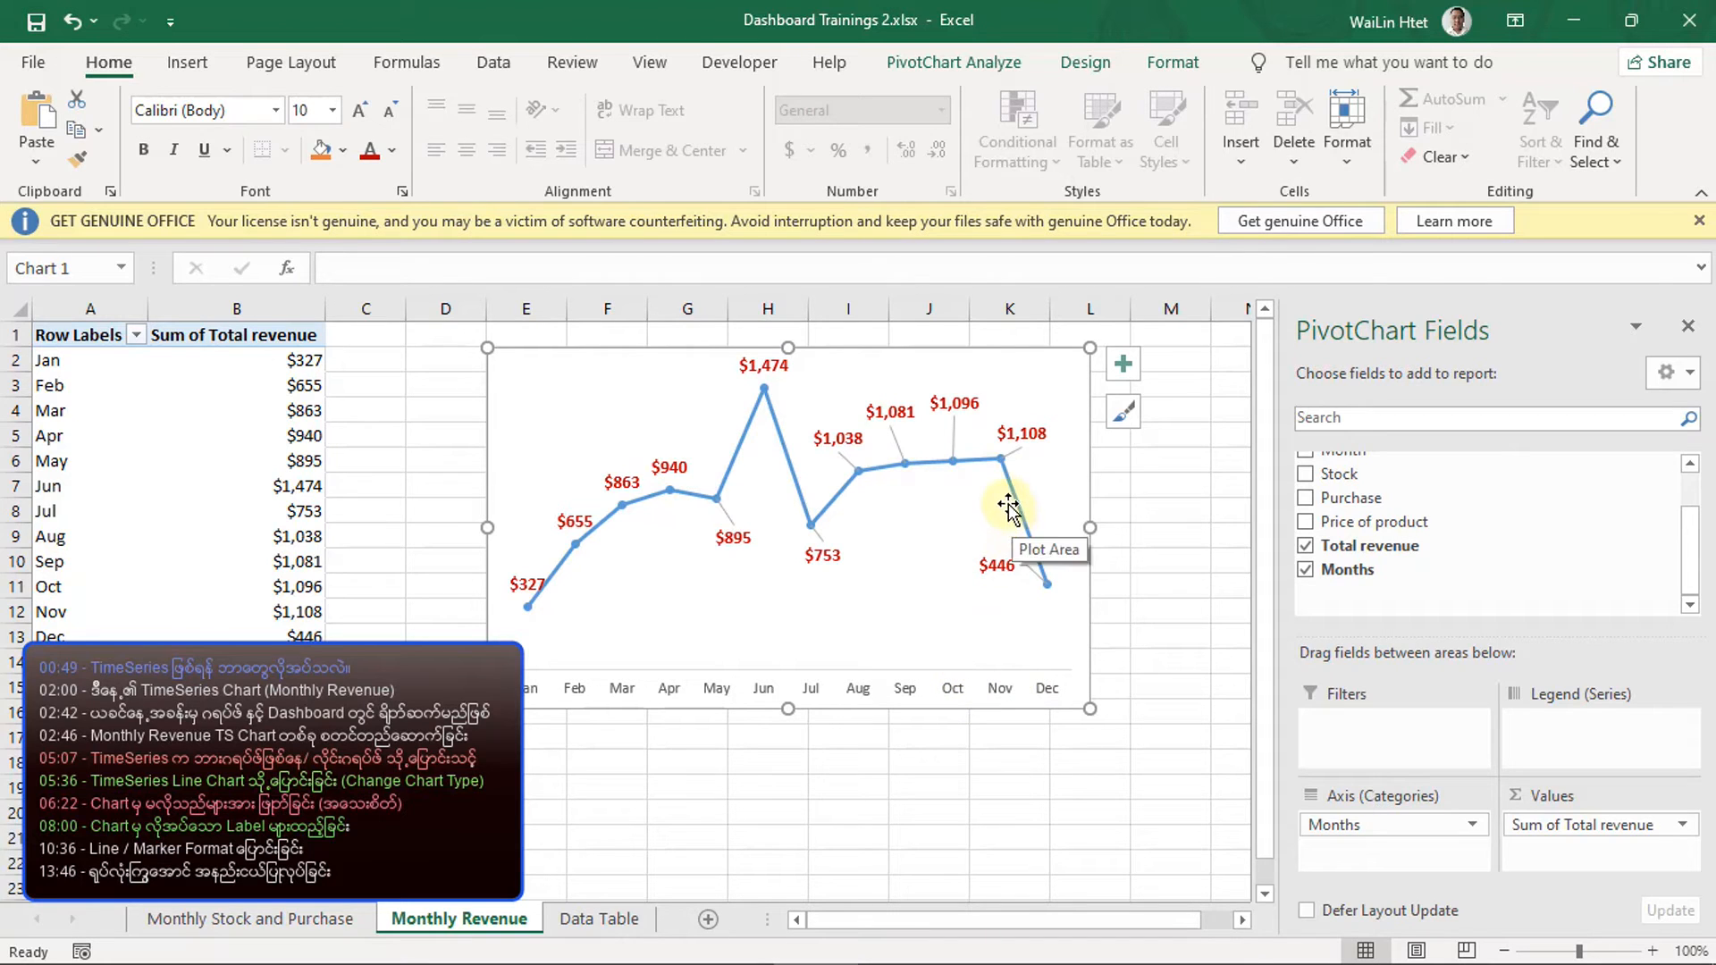
mouse_move(1013, 497)
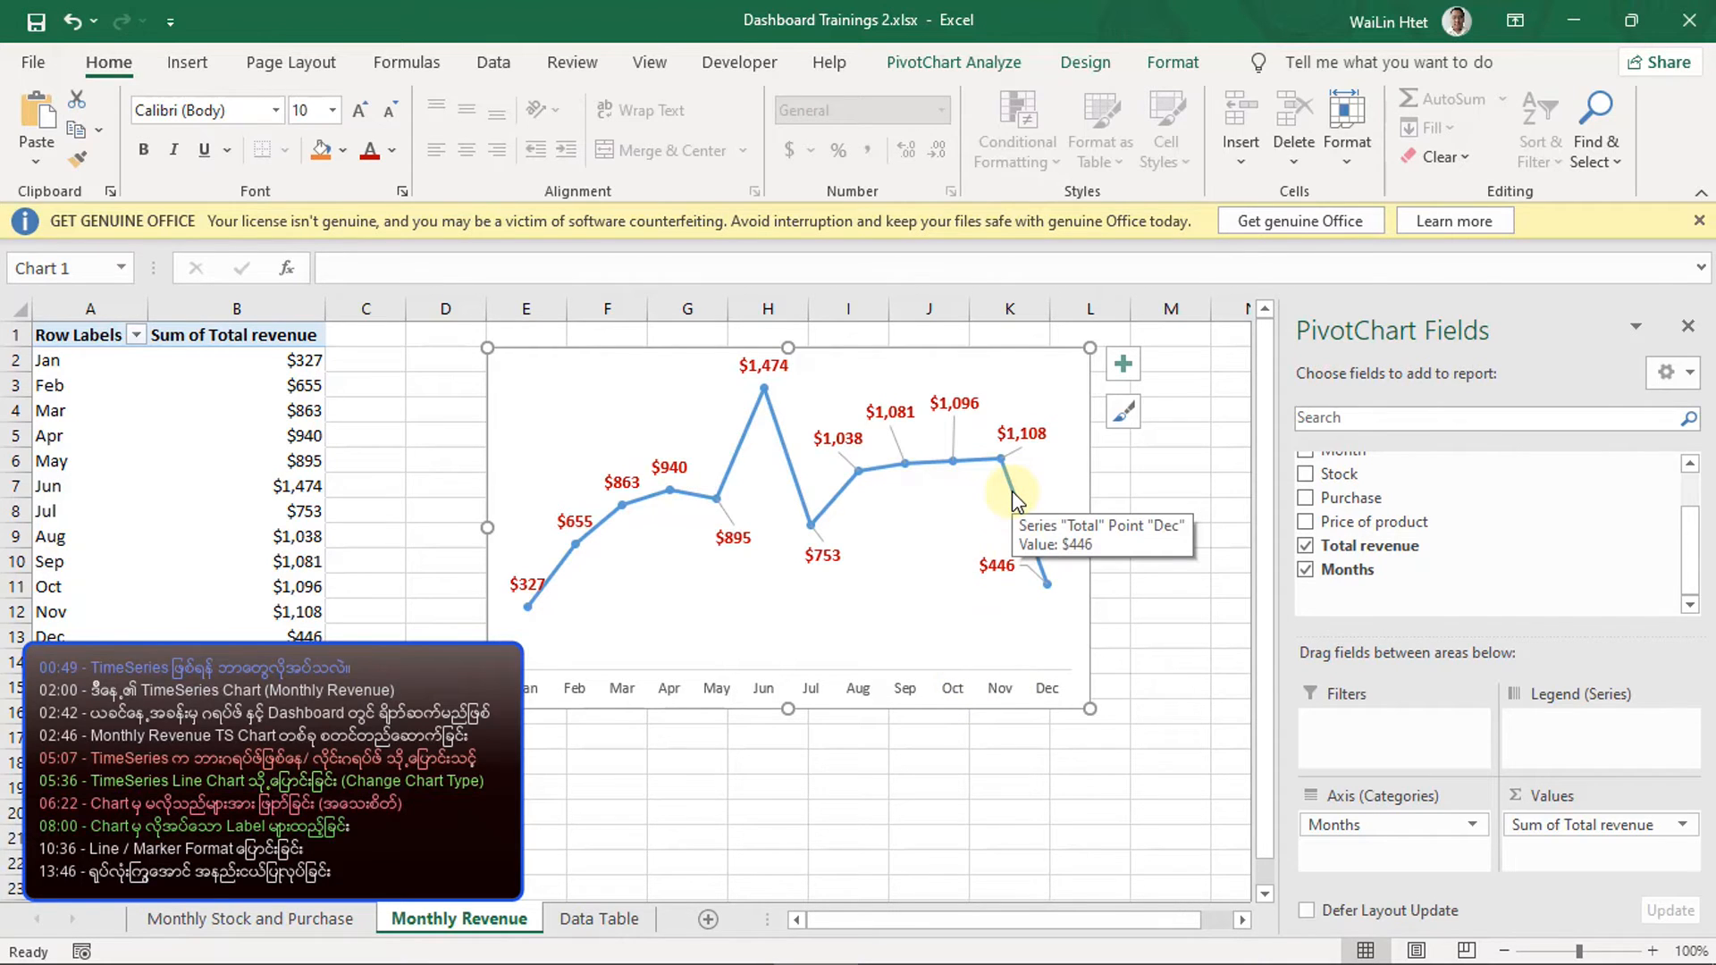
double_click(1011, 490)
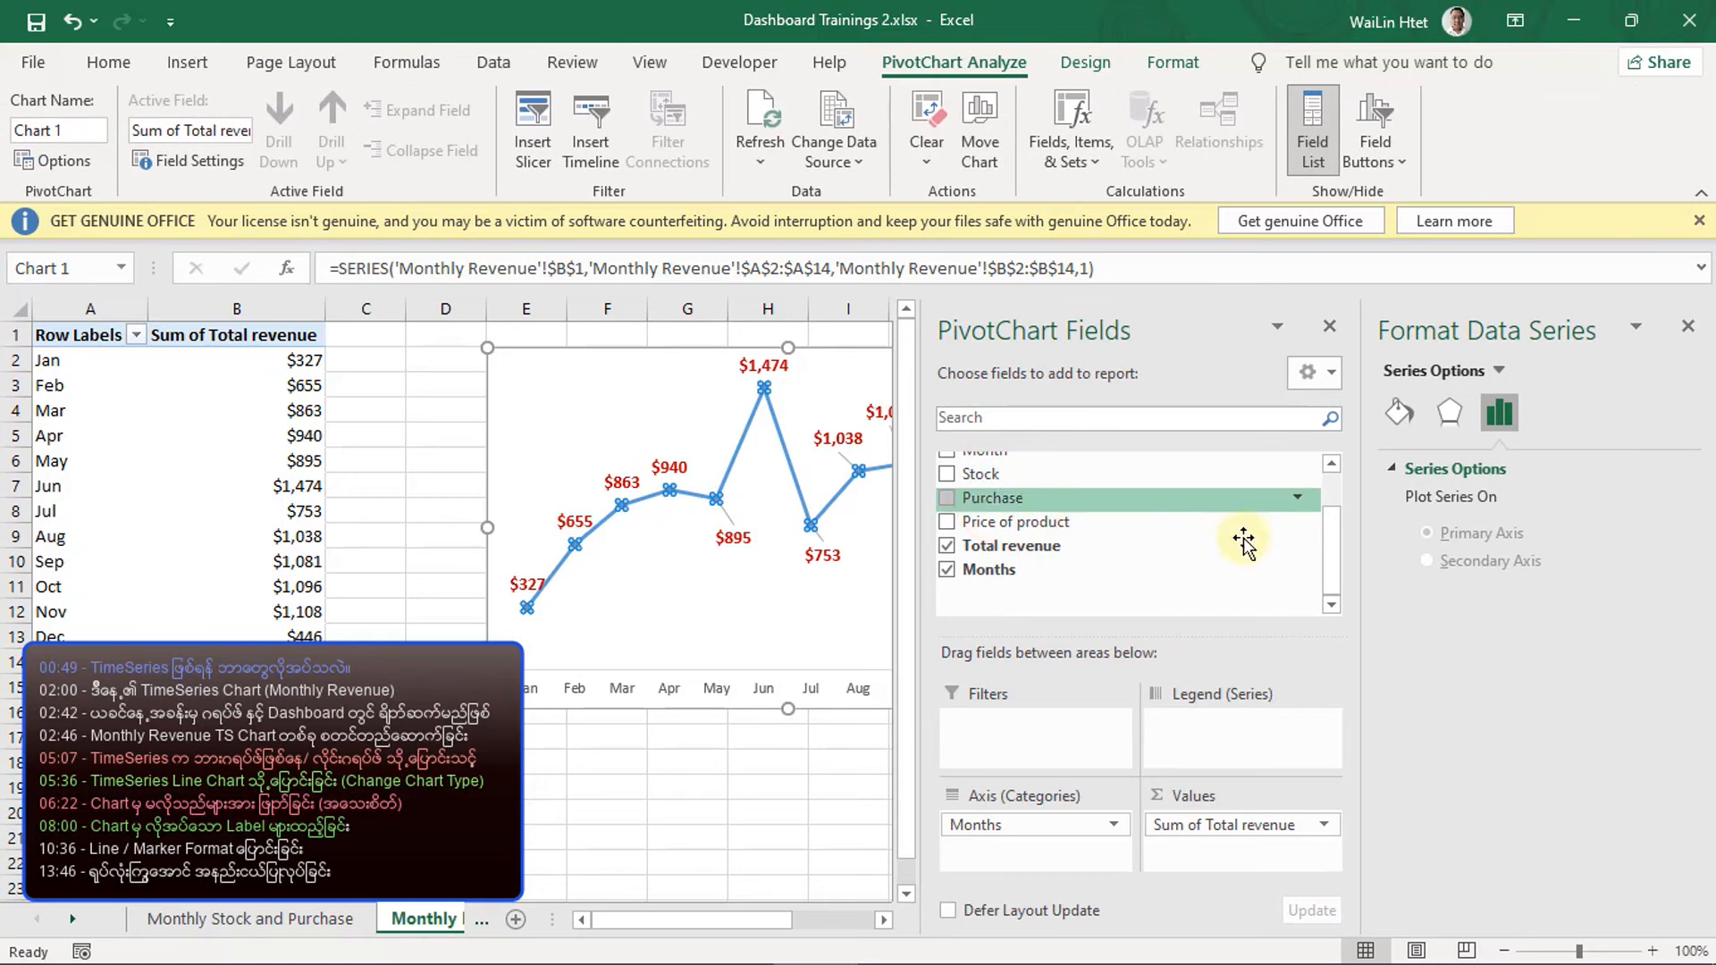
left_click(1331, 327)
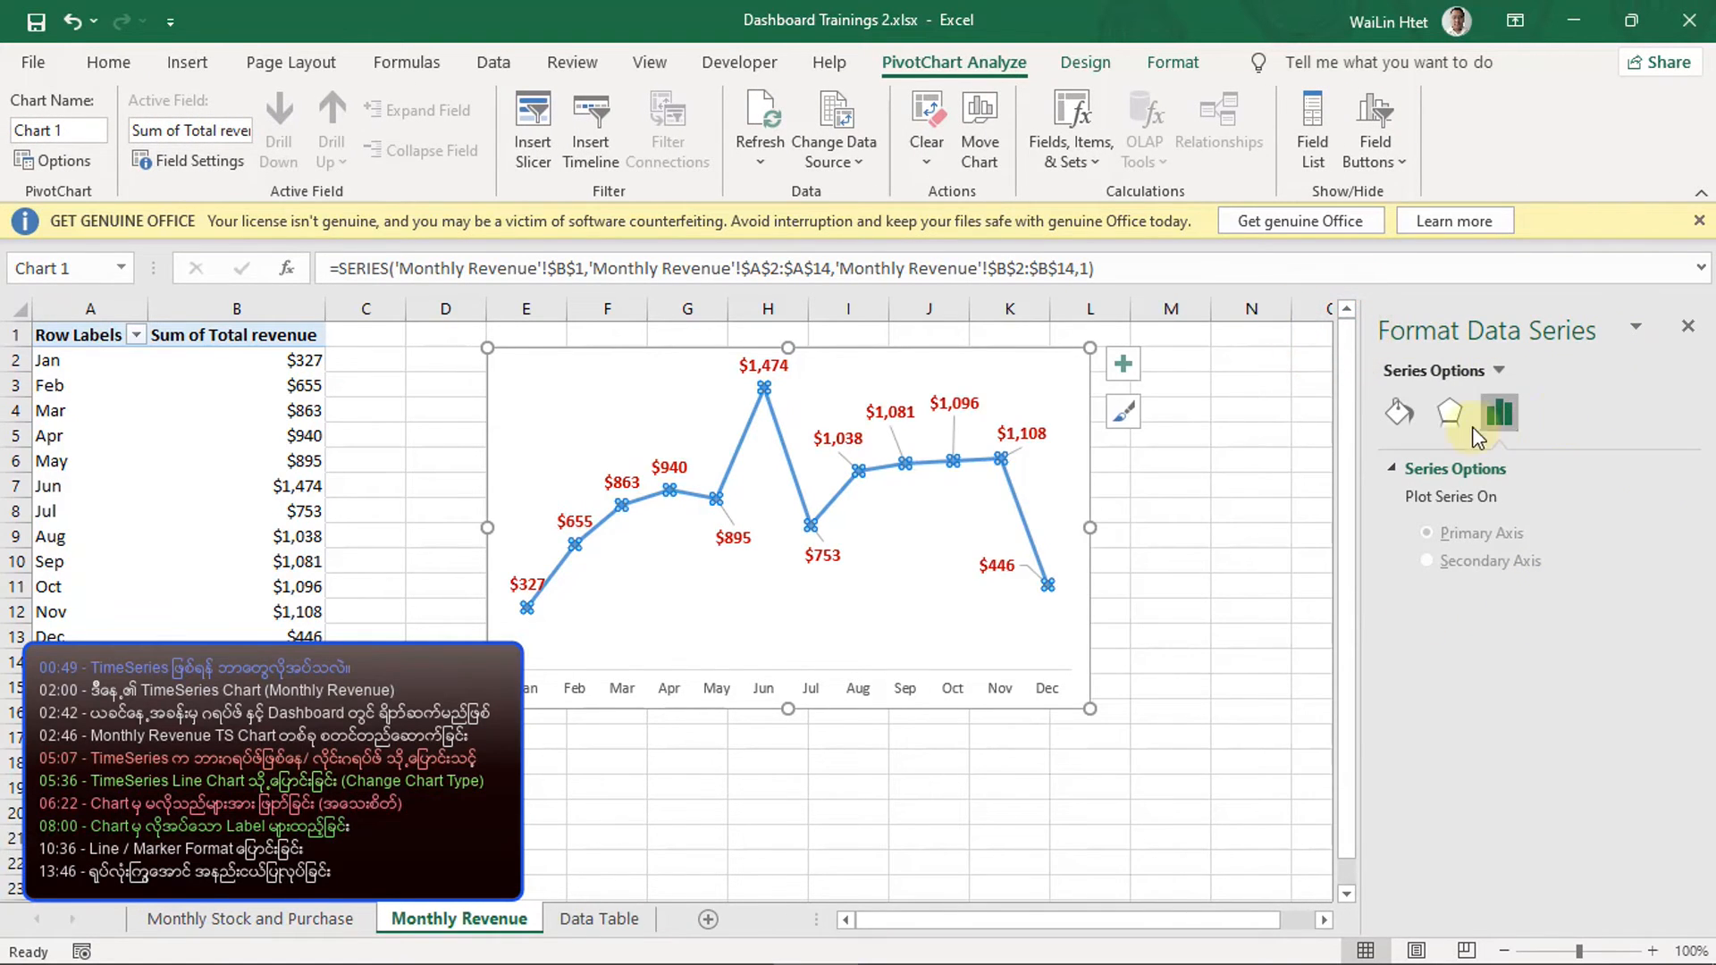
left_click(1401, 421)
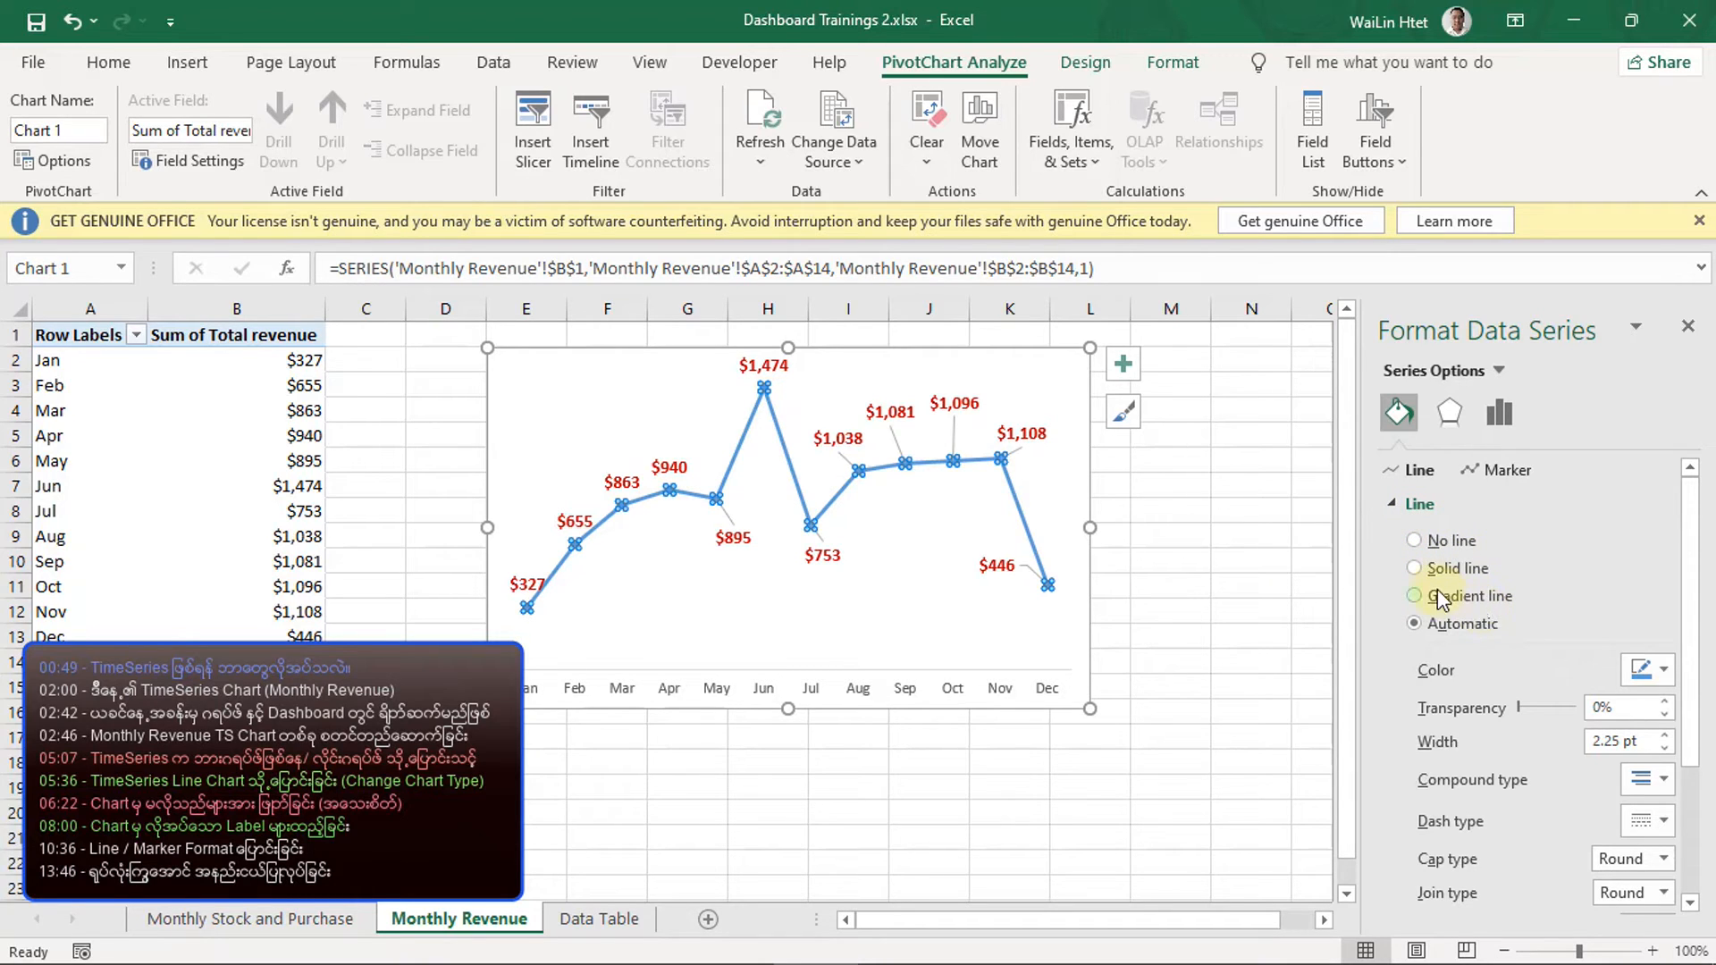
left_click(1434, 565)
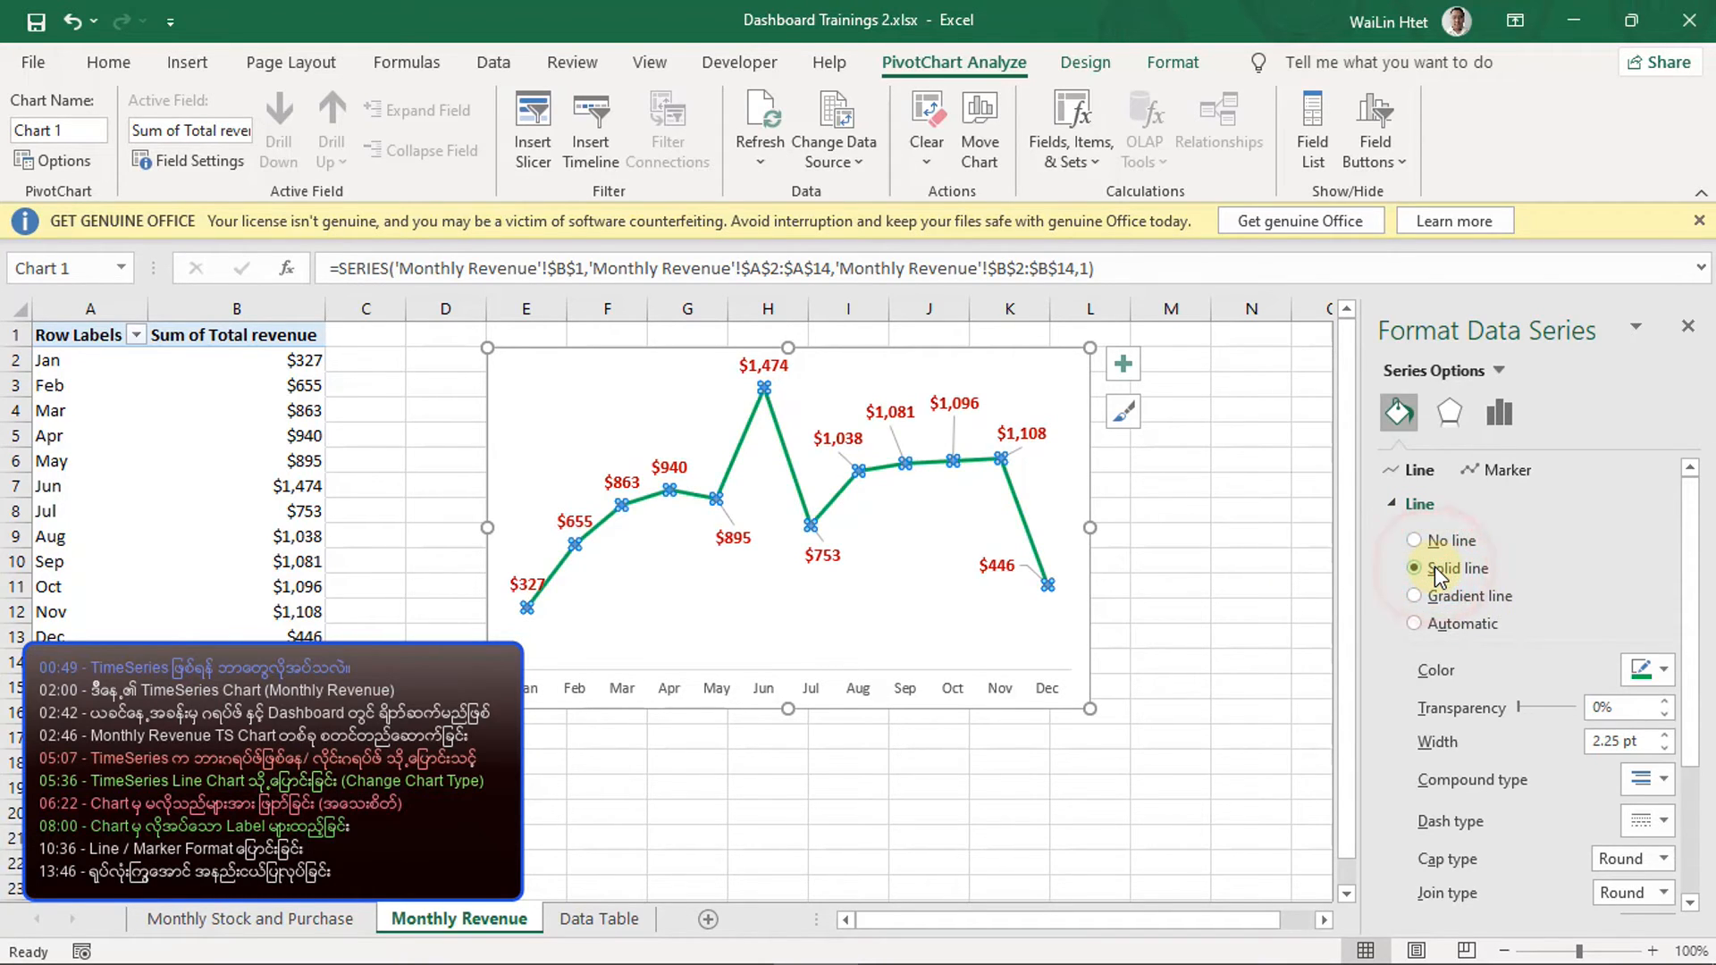
left_click(1664, 669)
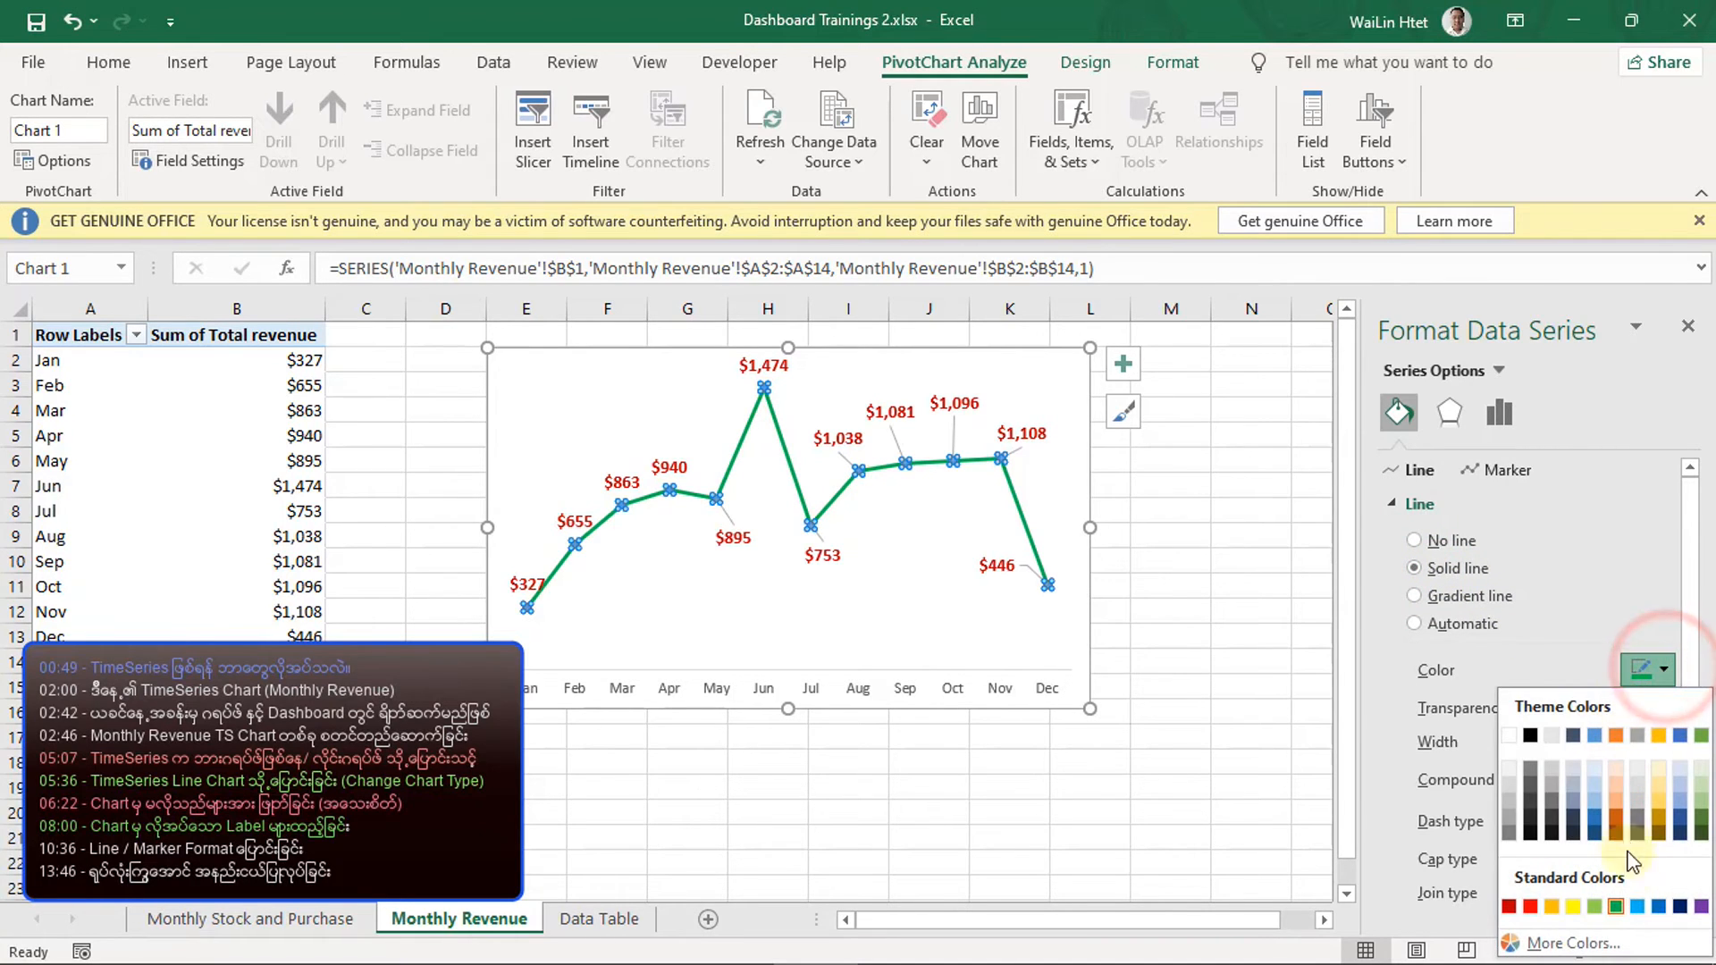
left_click(1615, 906)
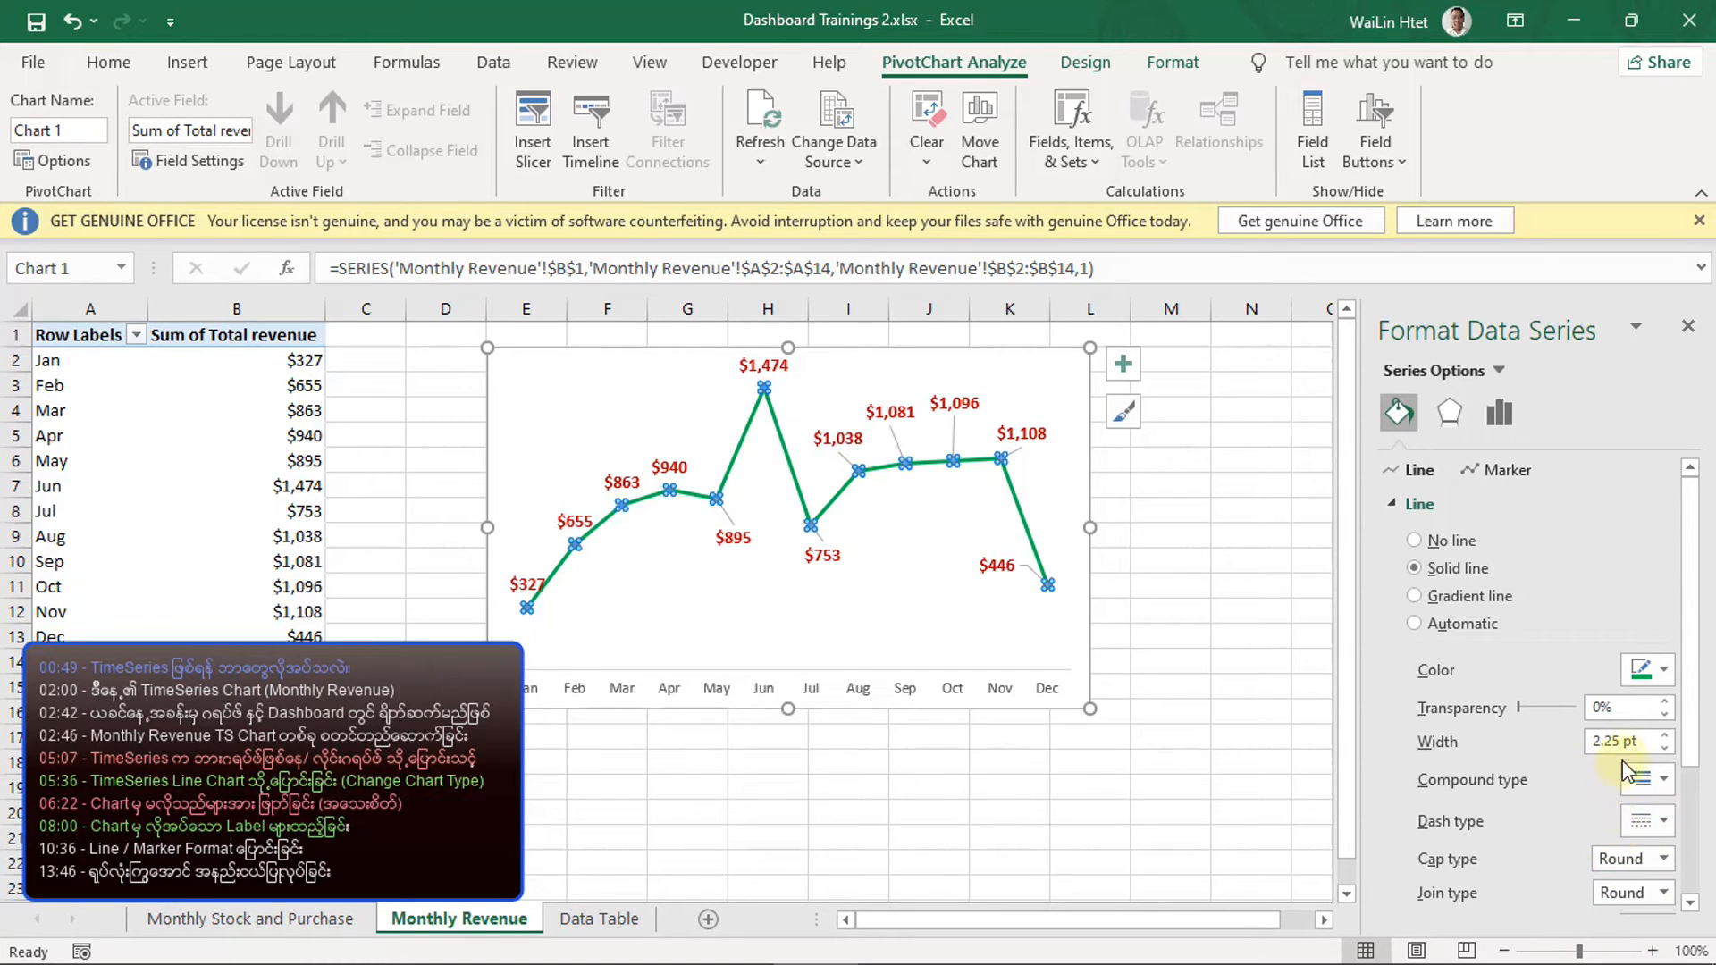
left_click(1664, 738)
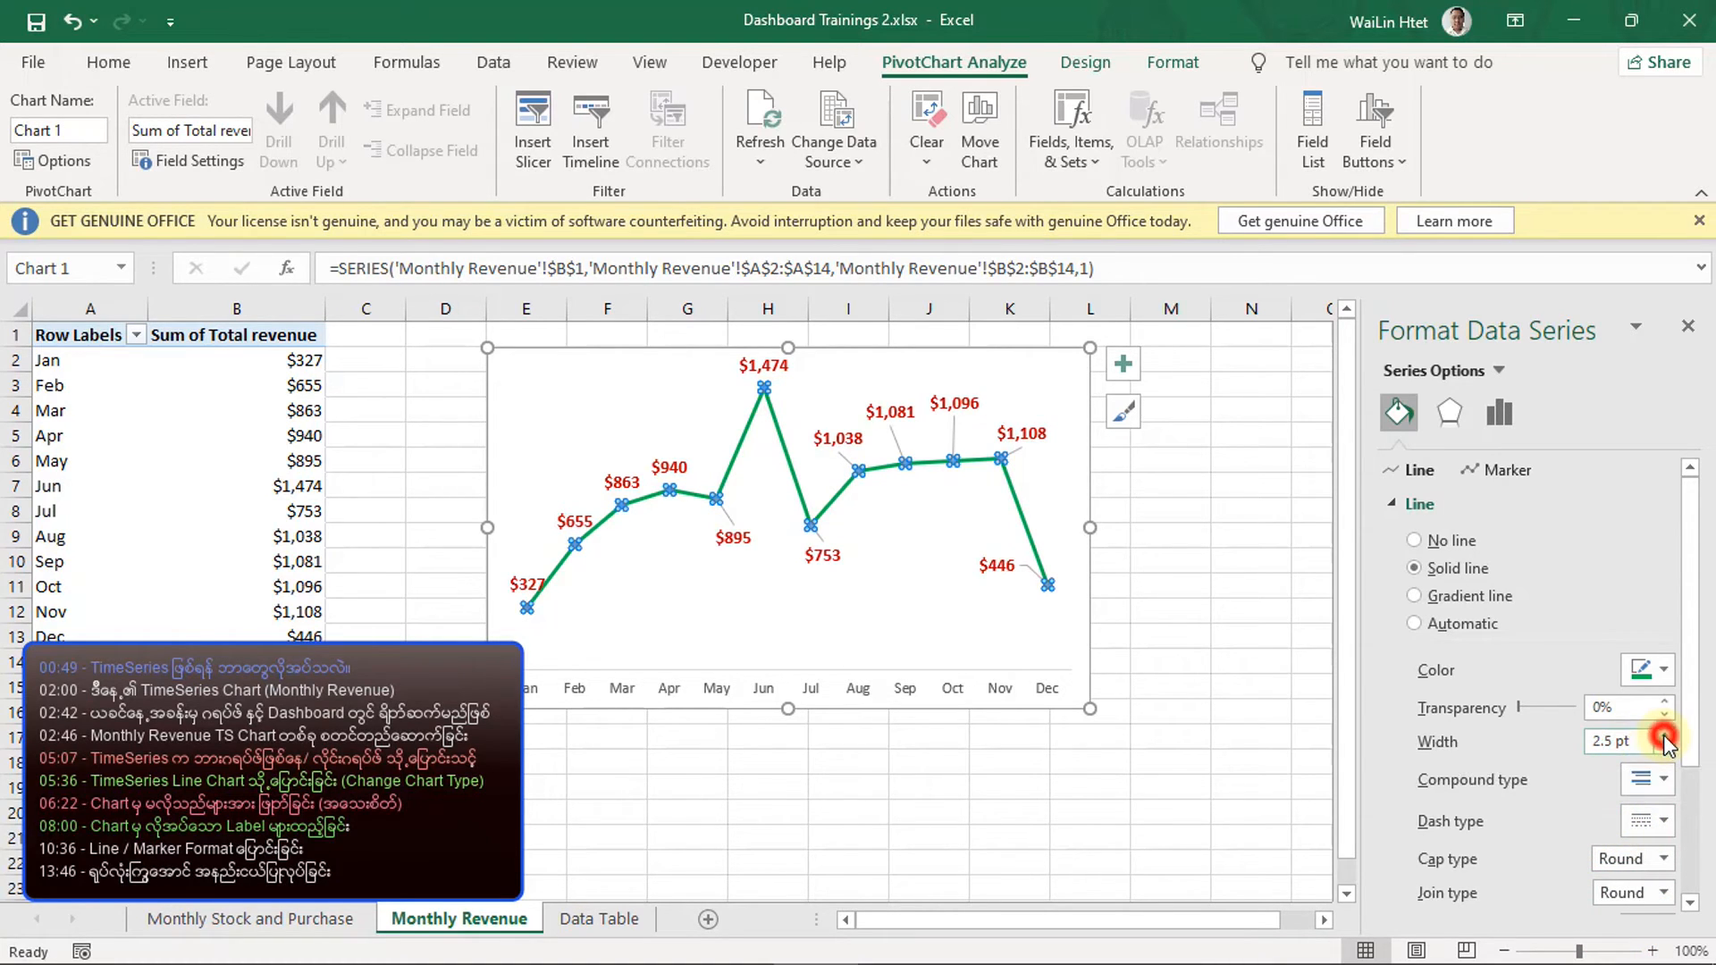
left_click(1664, 738)
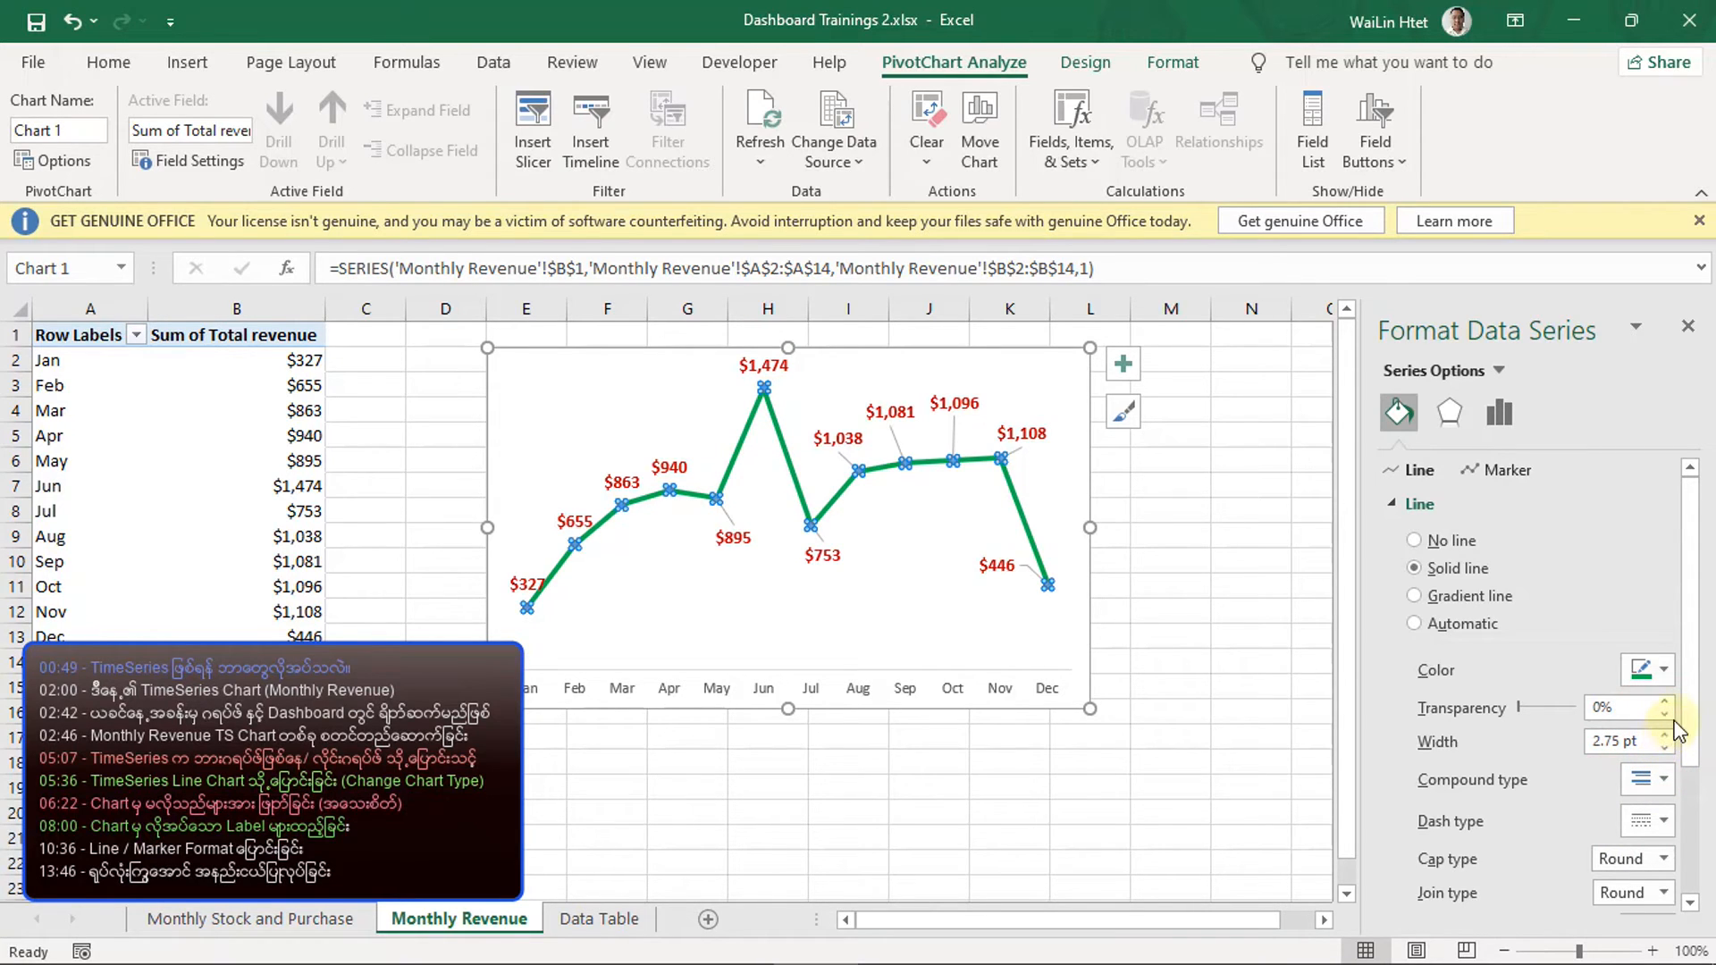
left_click_drag(1687, 715, 1701, 672)
- Change the series markers to the built-in triangle type at size 12
left_click(1491, 473)
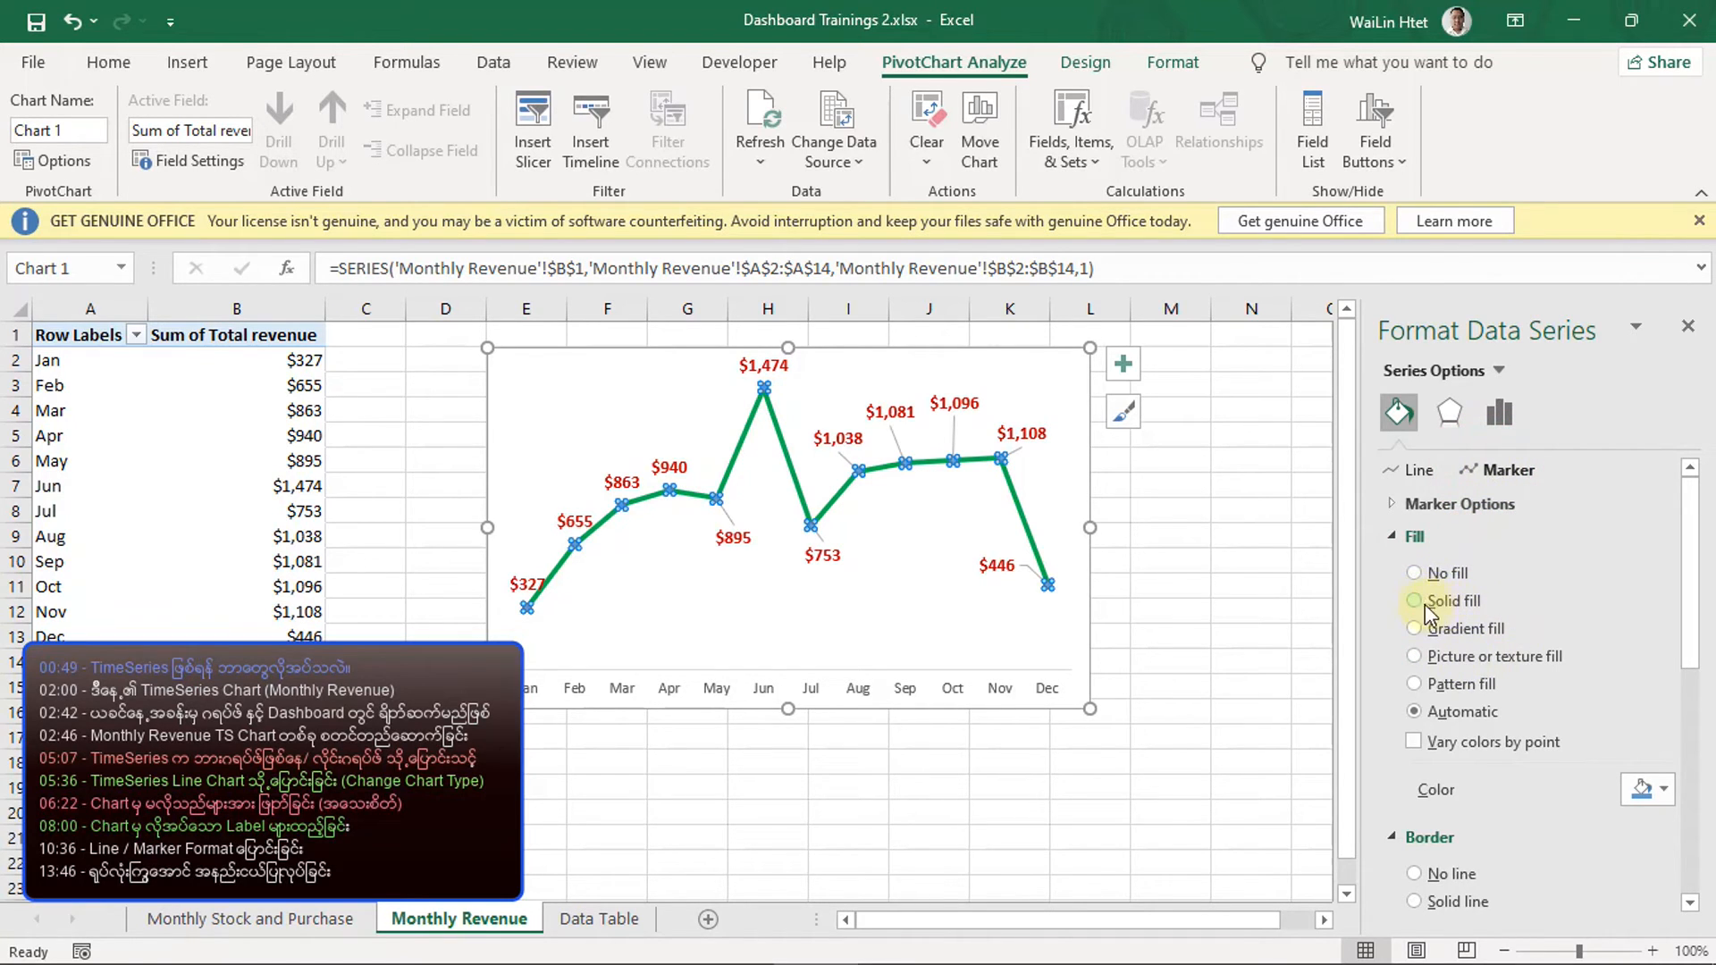
left_click(1390, 506)
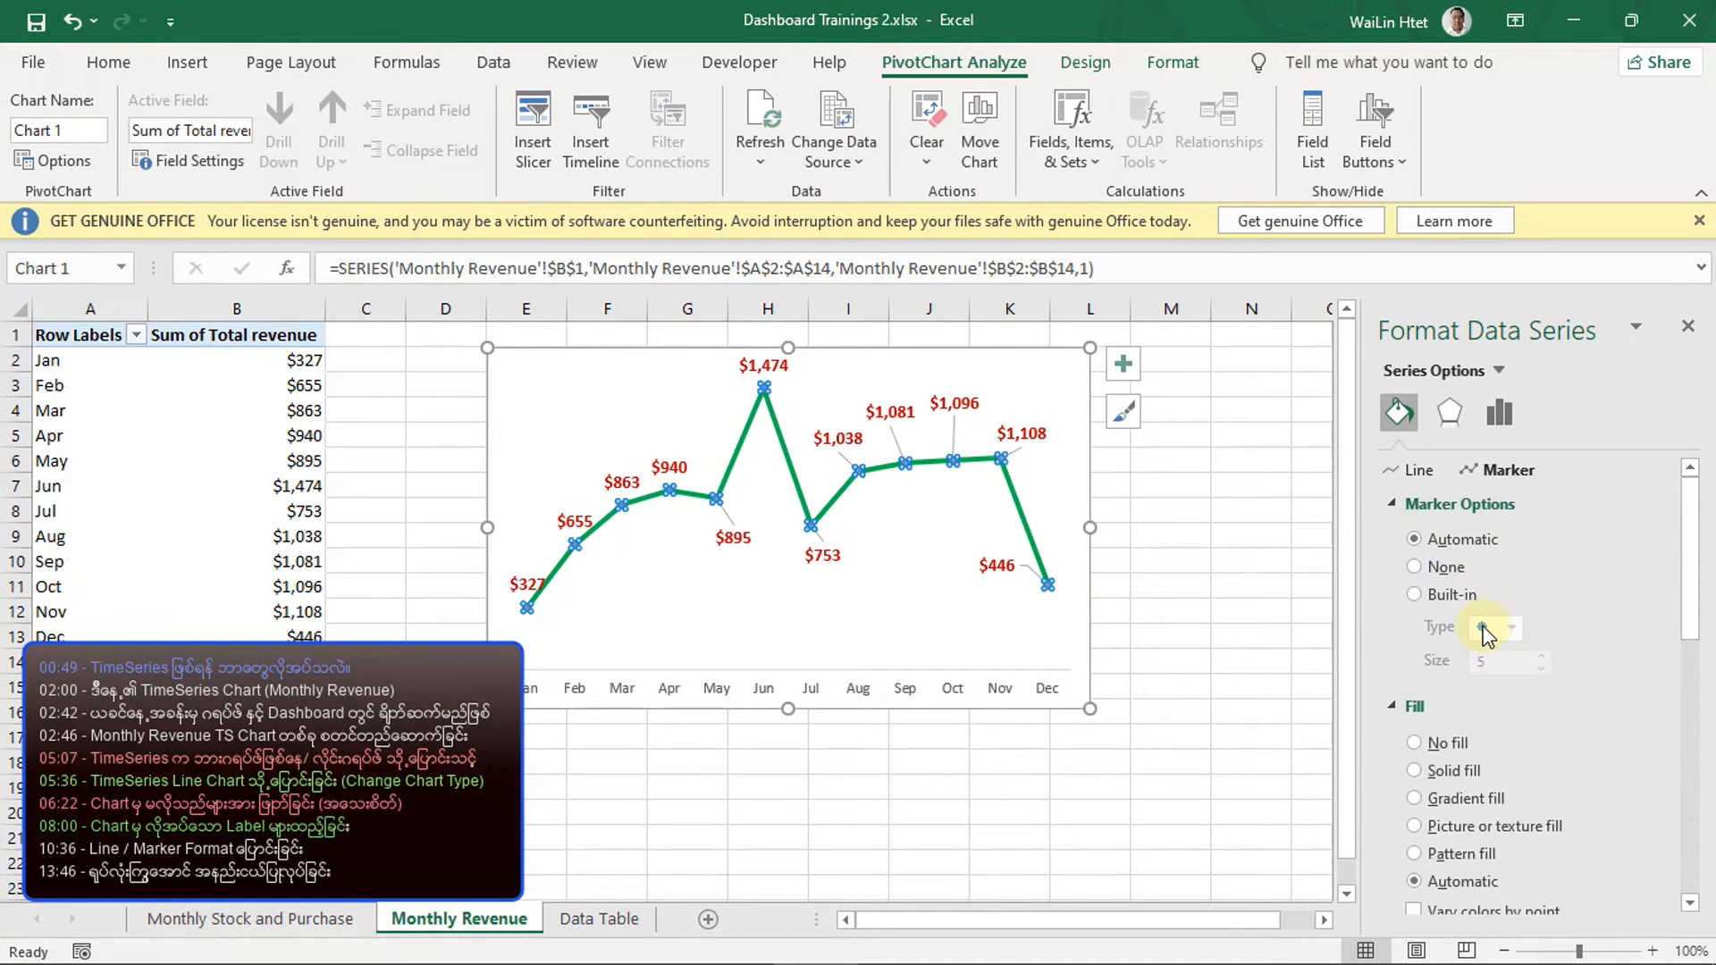
left_click(1422, 595)
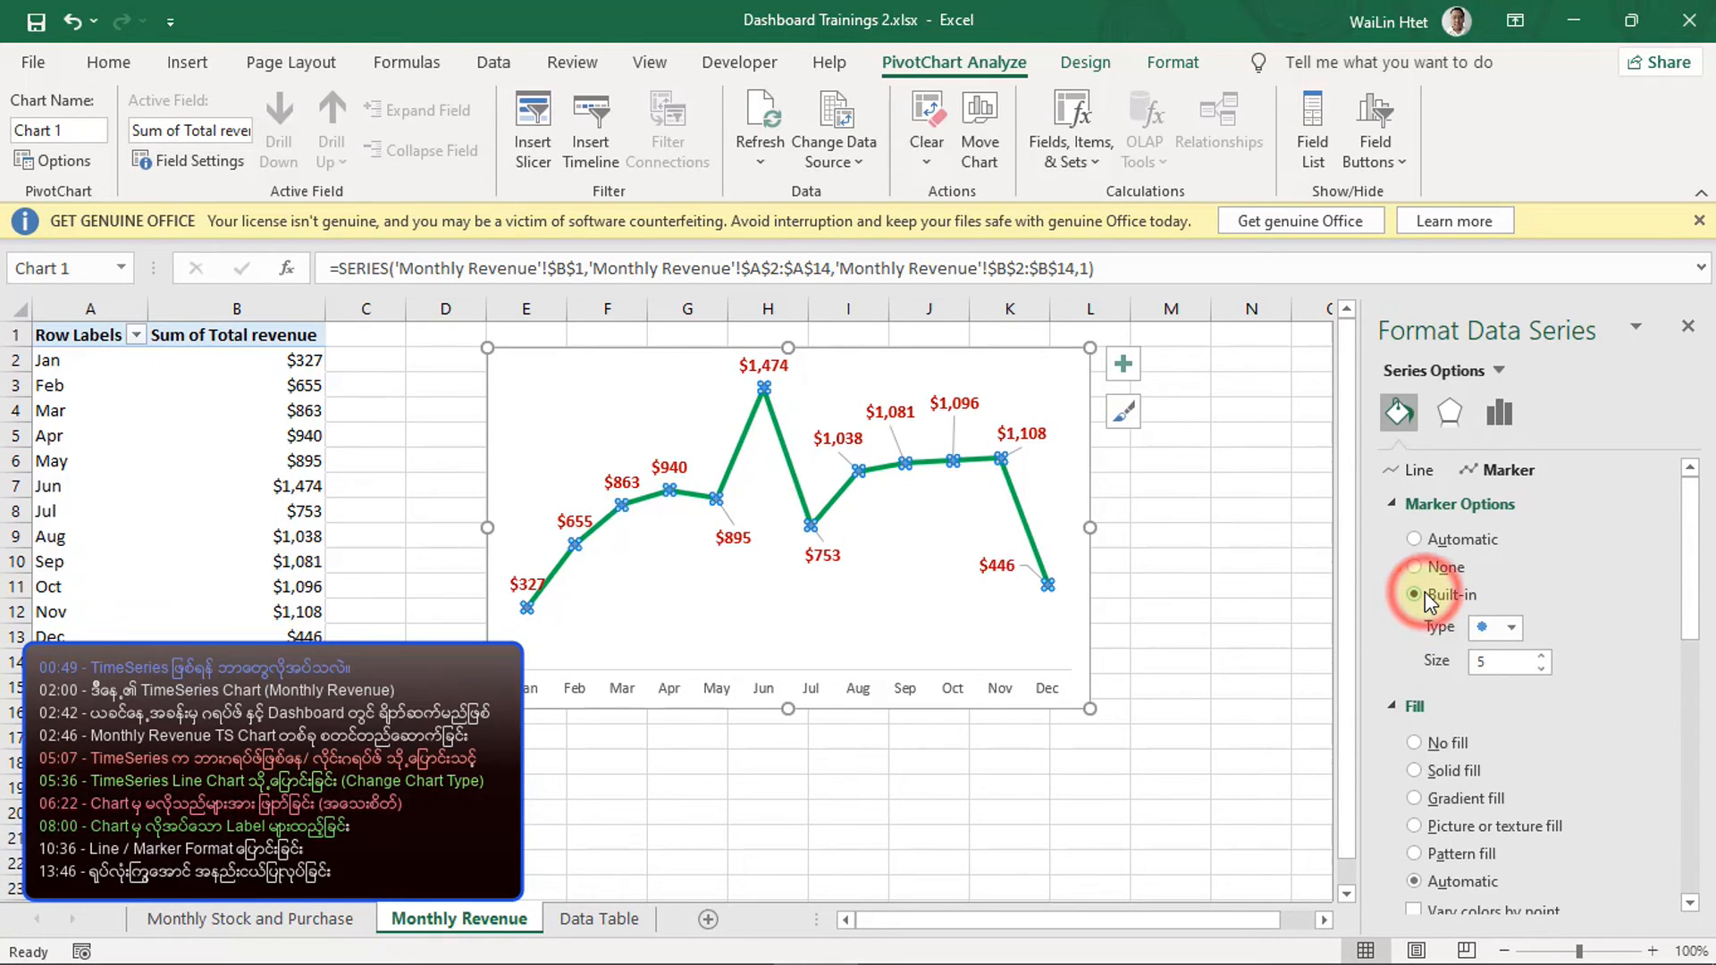
left_click(1515, 627)
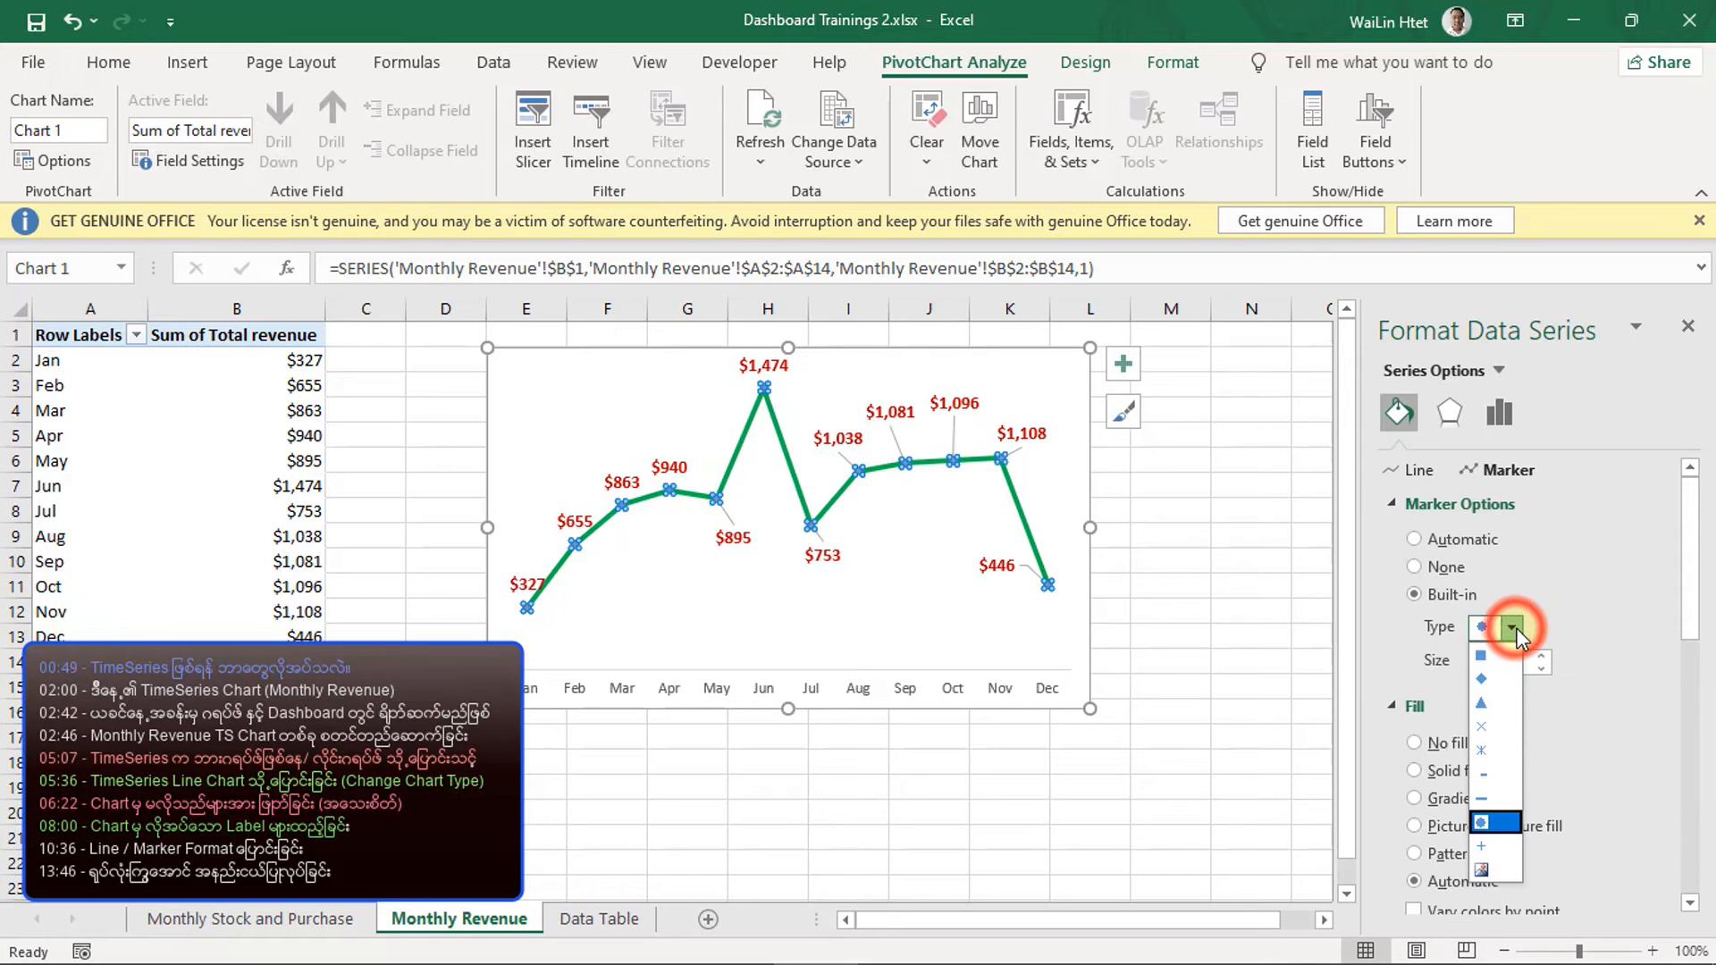
left_click(1491, 706)
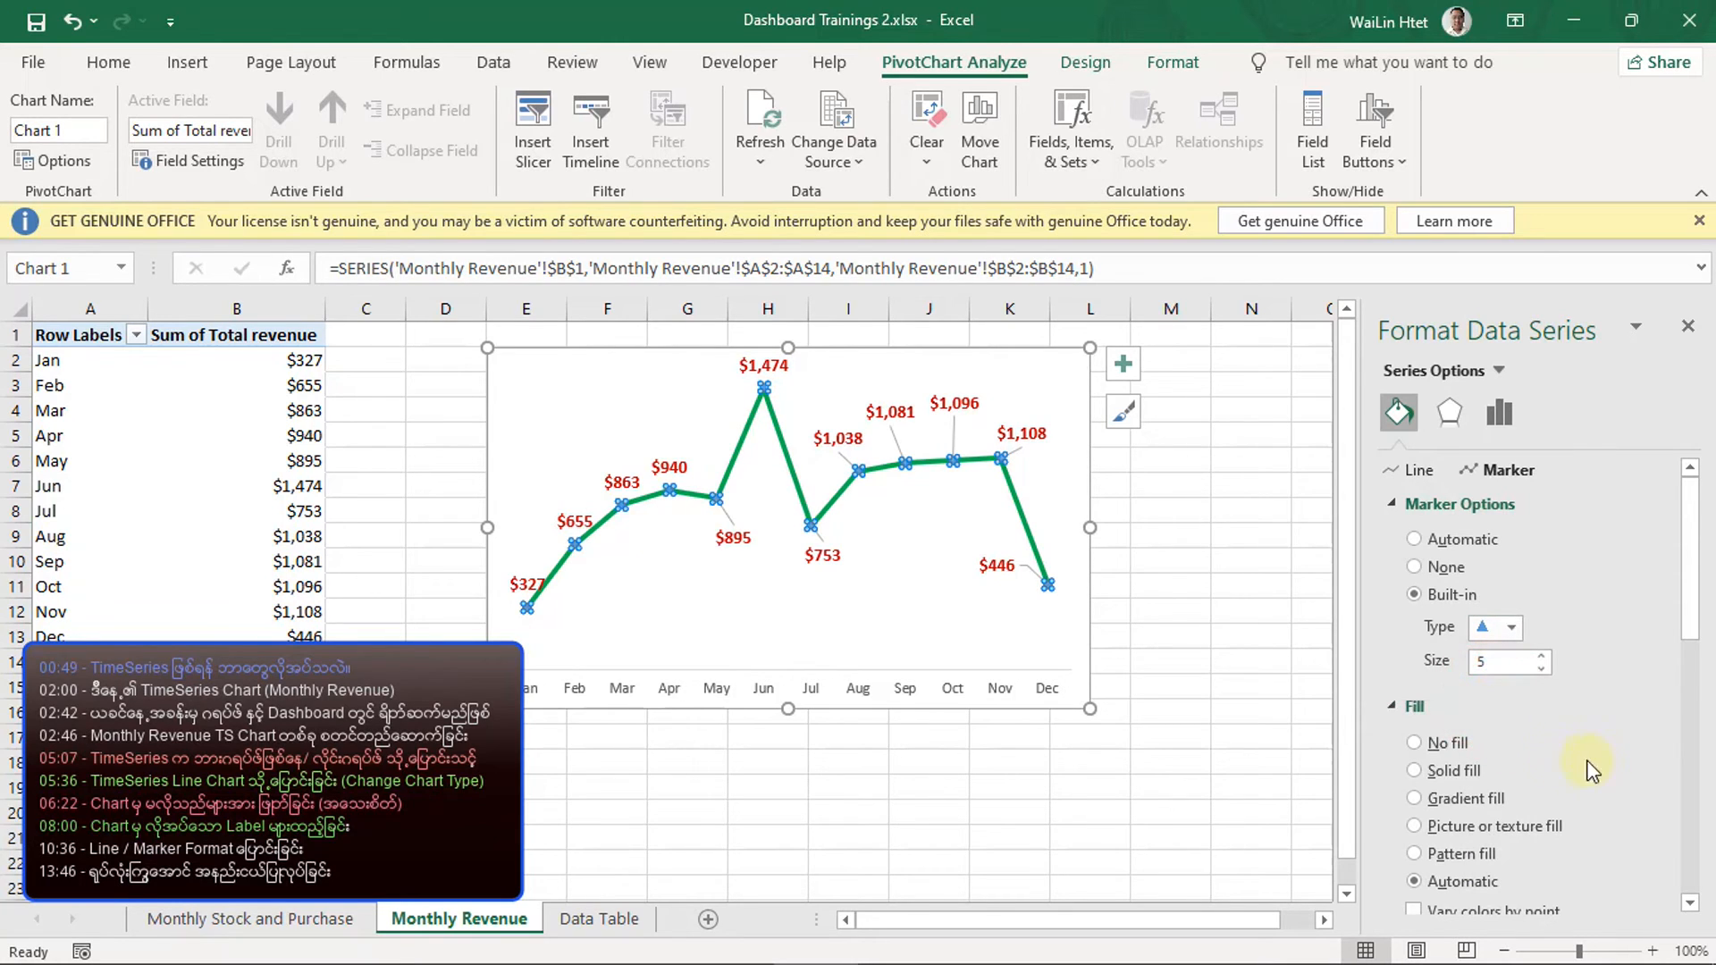
left_click(1539, 657)
left_click(1540, 658)
left_click(1539, 658)
left_click(1539, 657)
left_click(1540, 658)
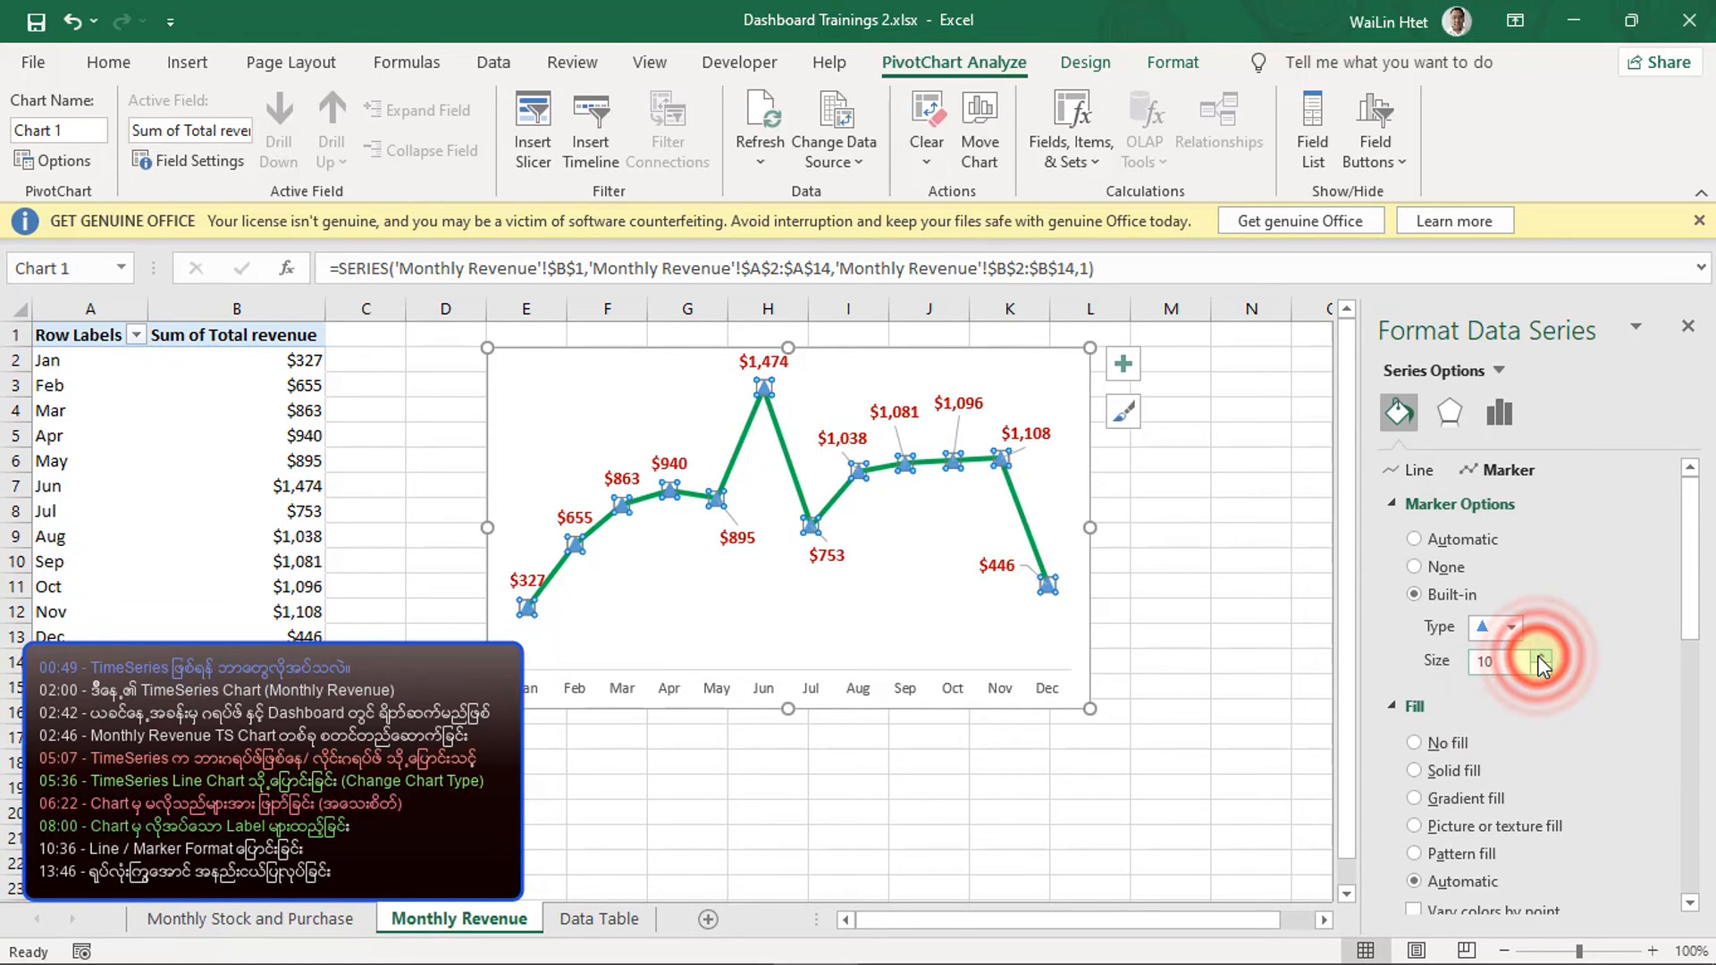
left_click(1539, 658)
left_click(1540, 658)
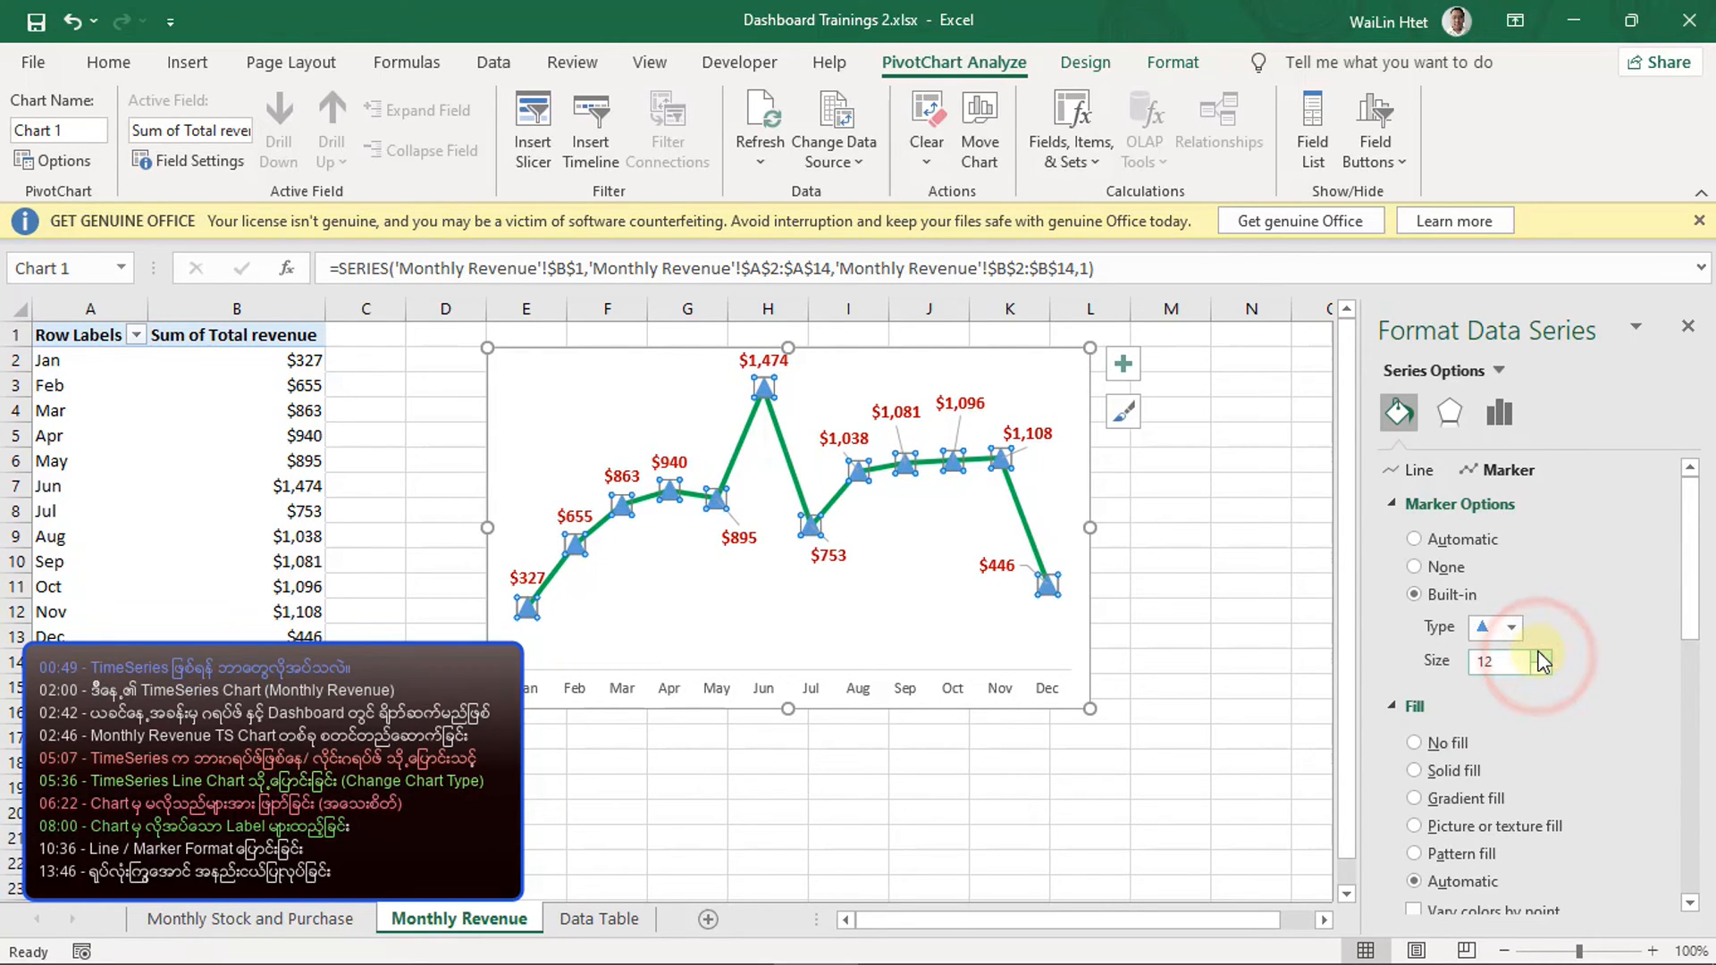
- Give the triangle markers a solid dark red fill and deselect the chart
left_click(1688, 594)
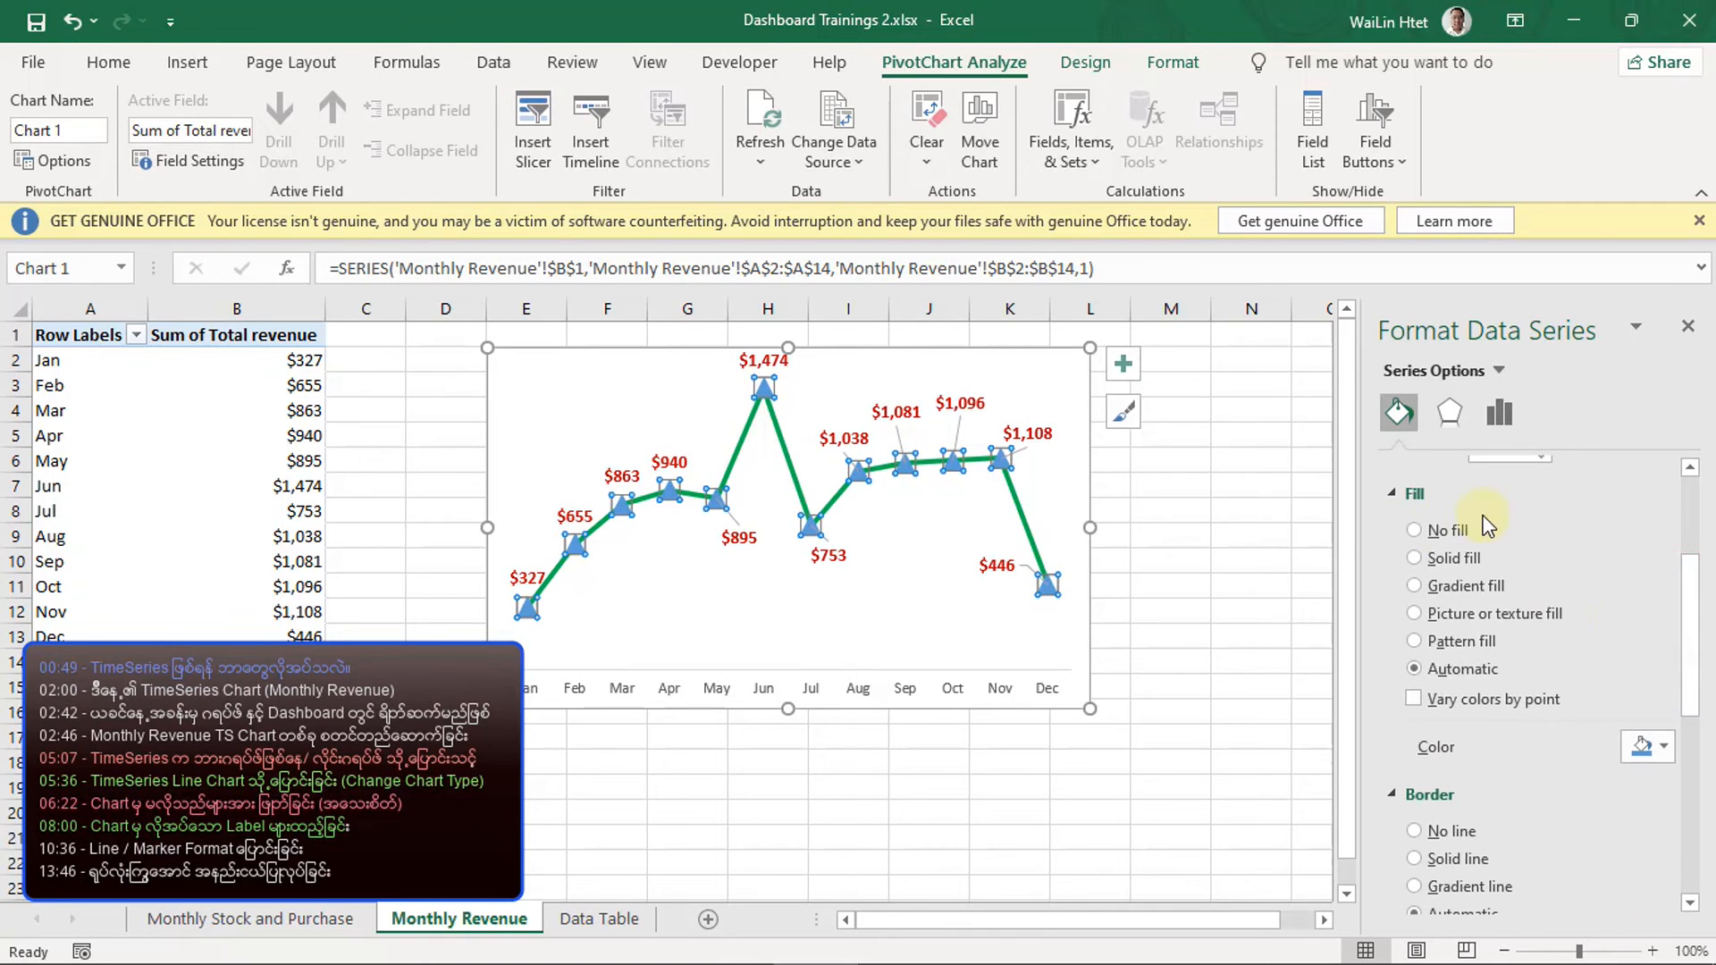
left_click(1414, 560)
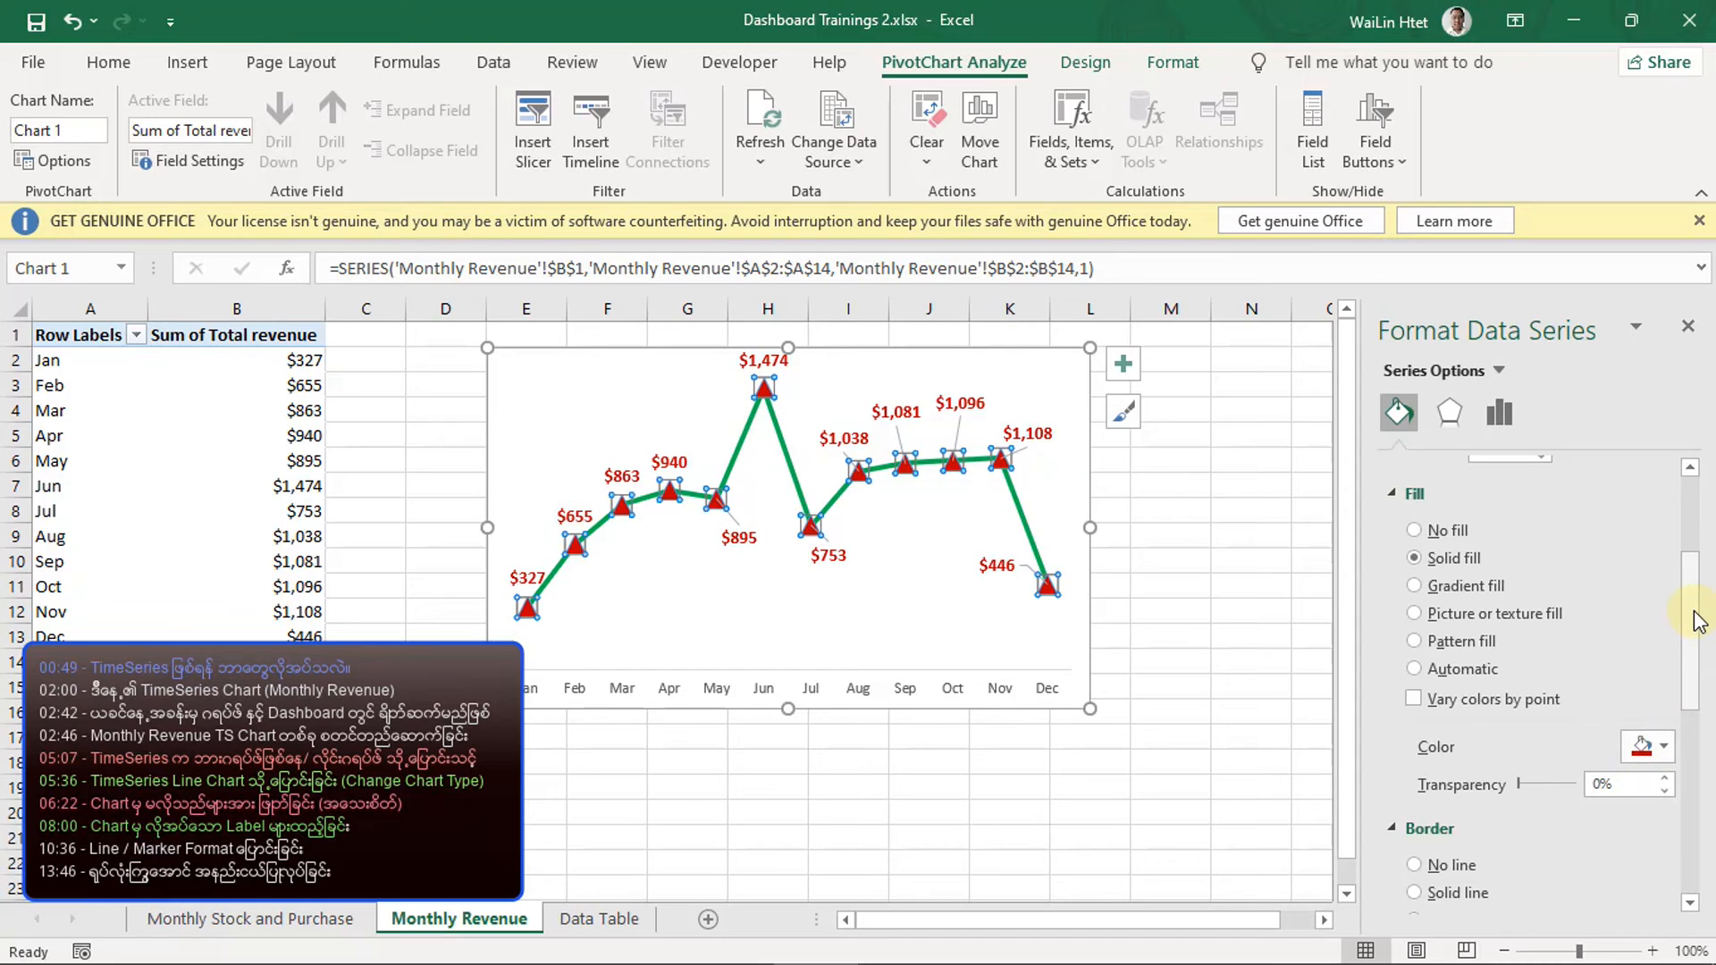
left_click_drag(1698, 621, 1710, 815)
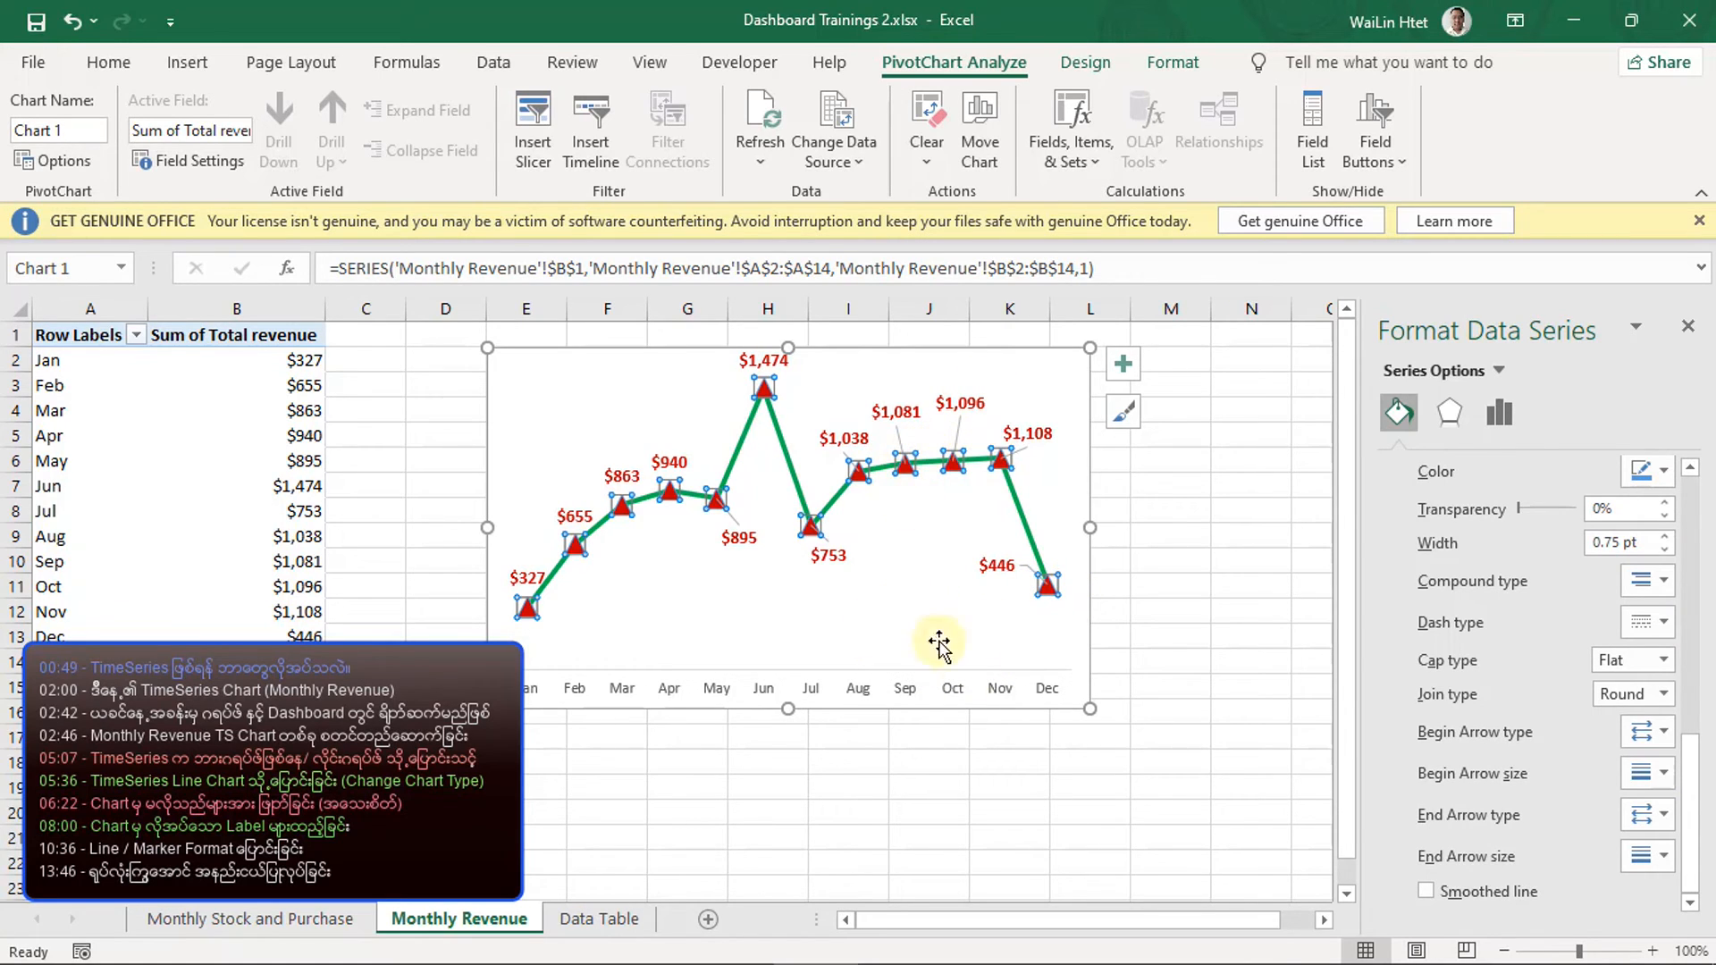
left_click(997, 646)
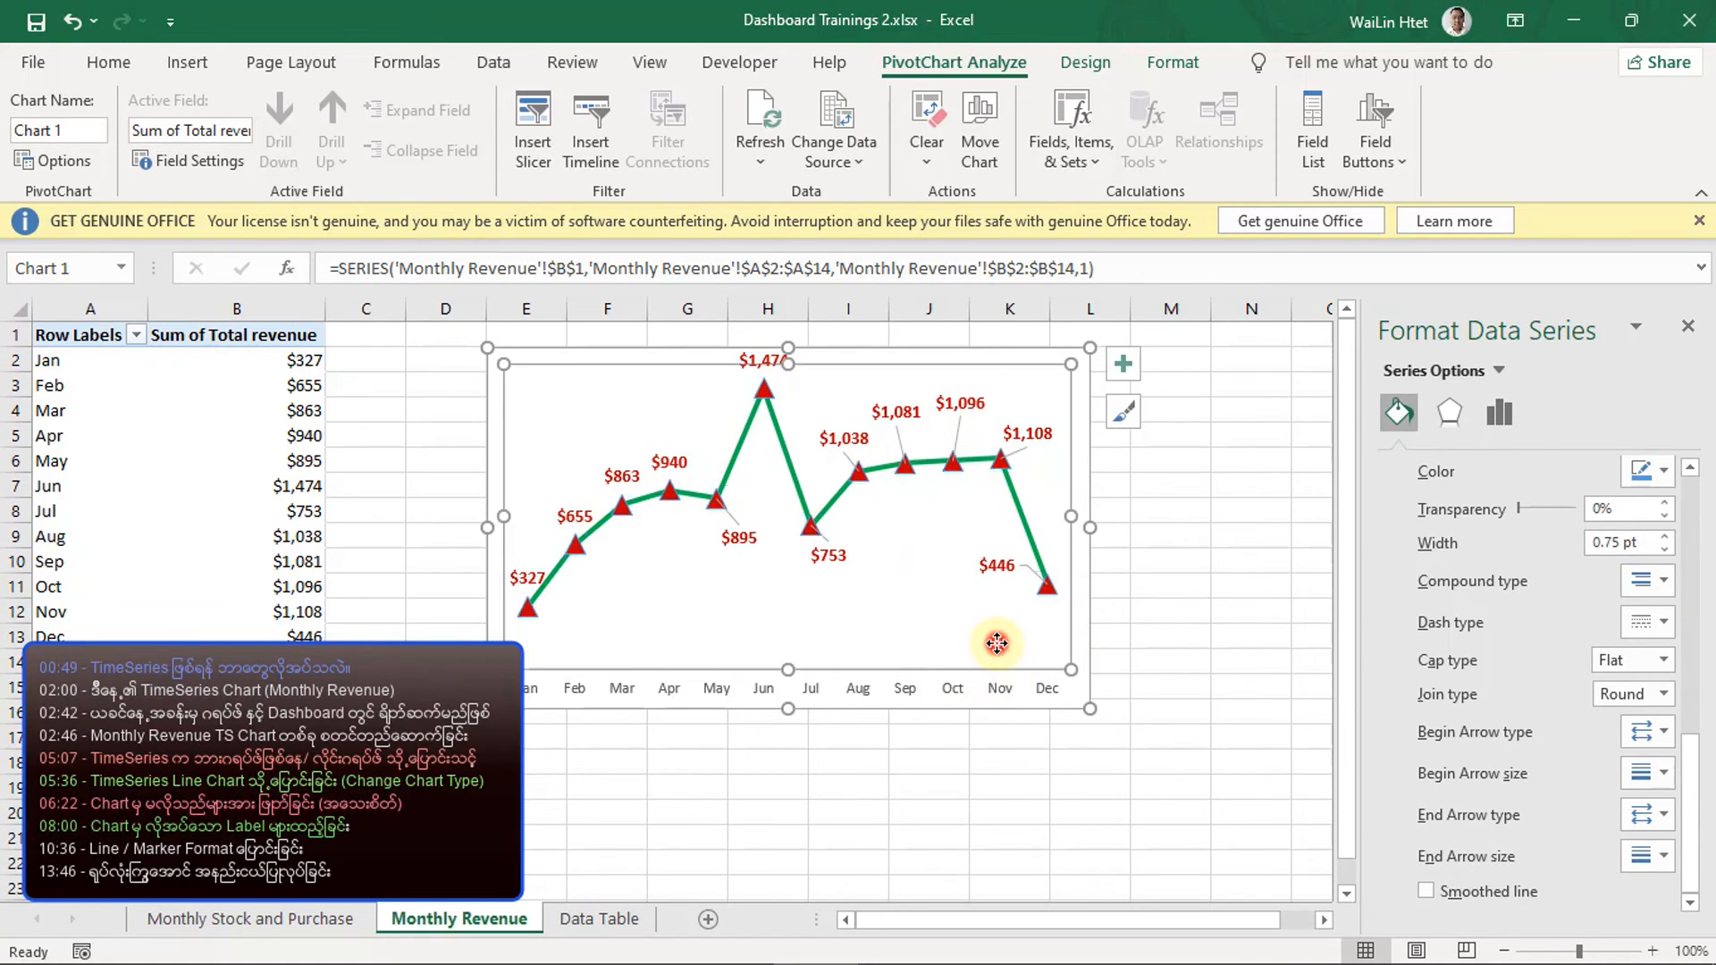
left_click(1068, 787)
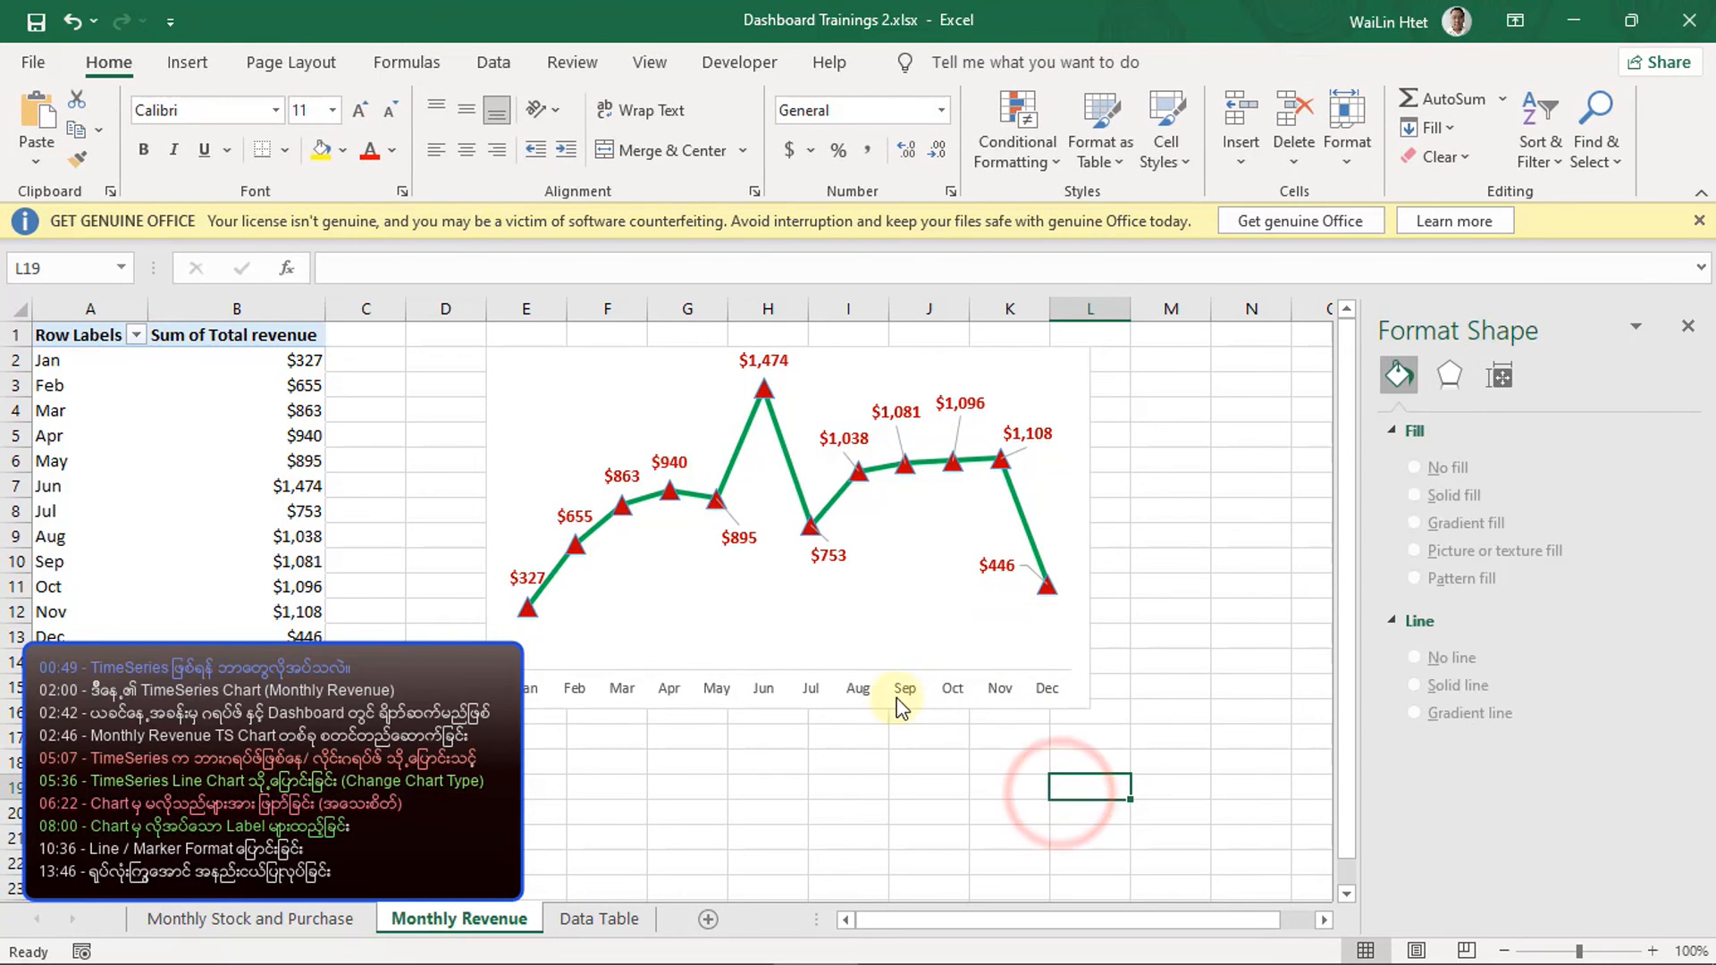
- Format the month labels on the horizontal axis as bold text at font size 10.5
left_click(906, 694)
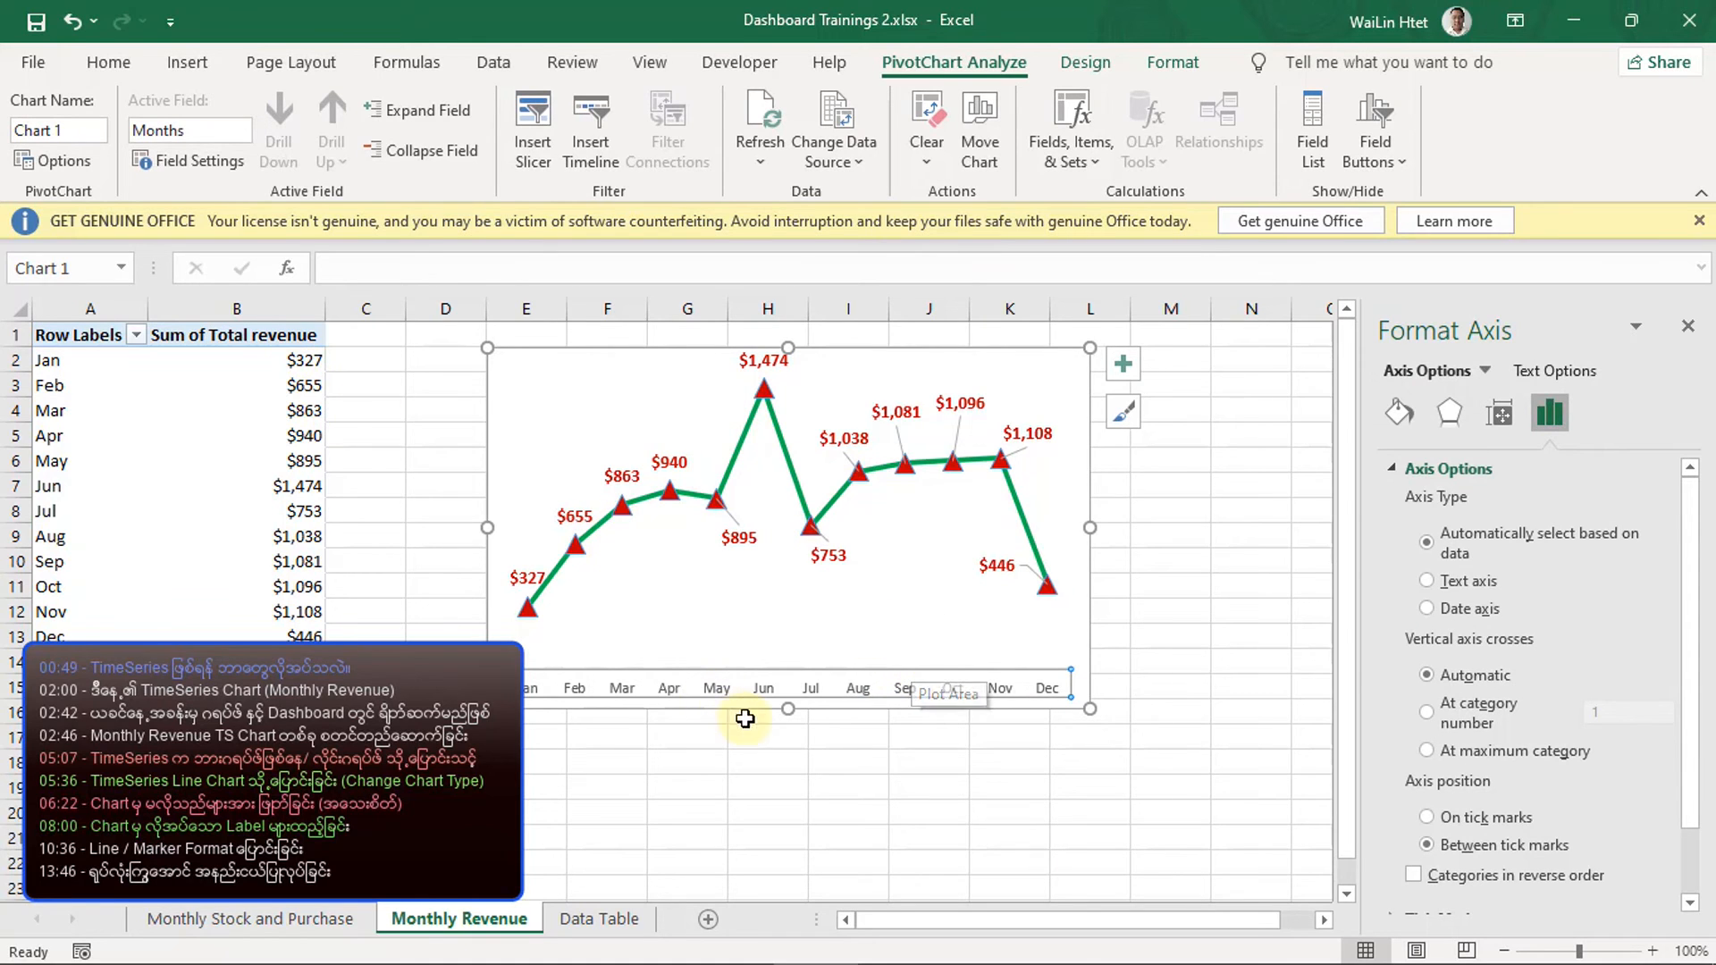
left_click(108, 65)
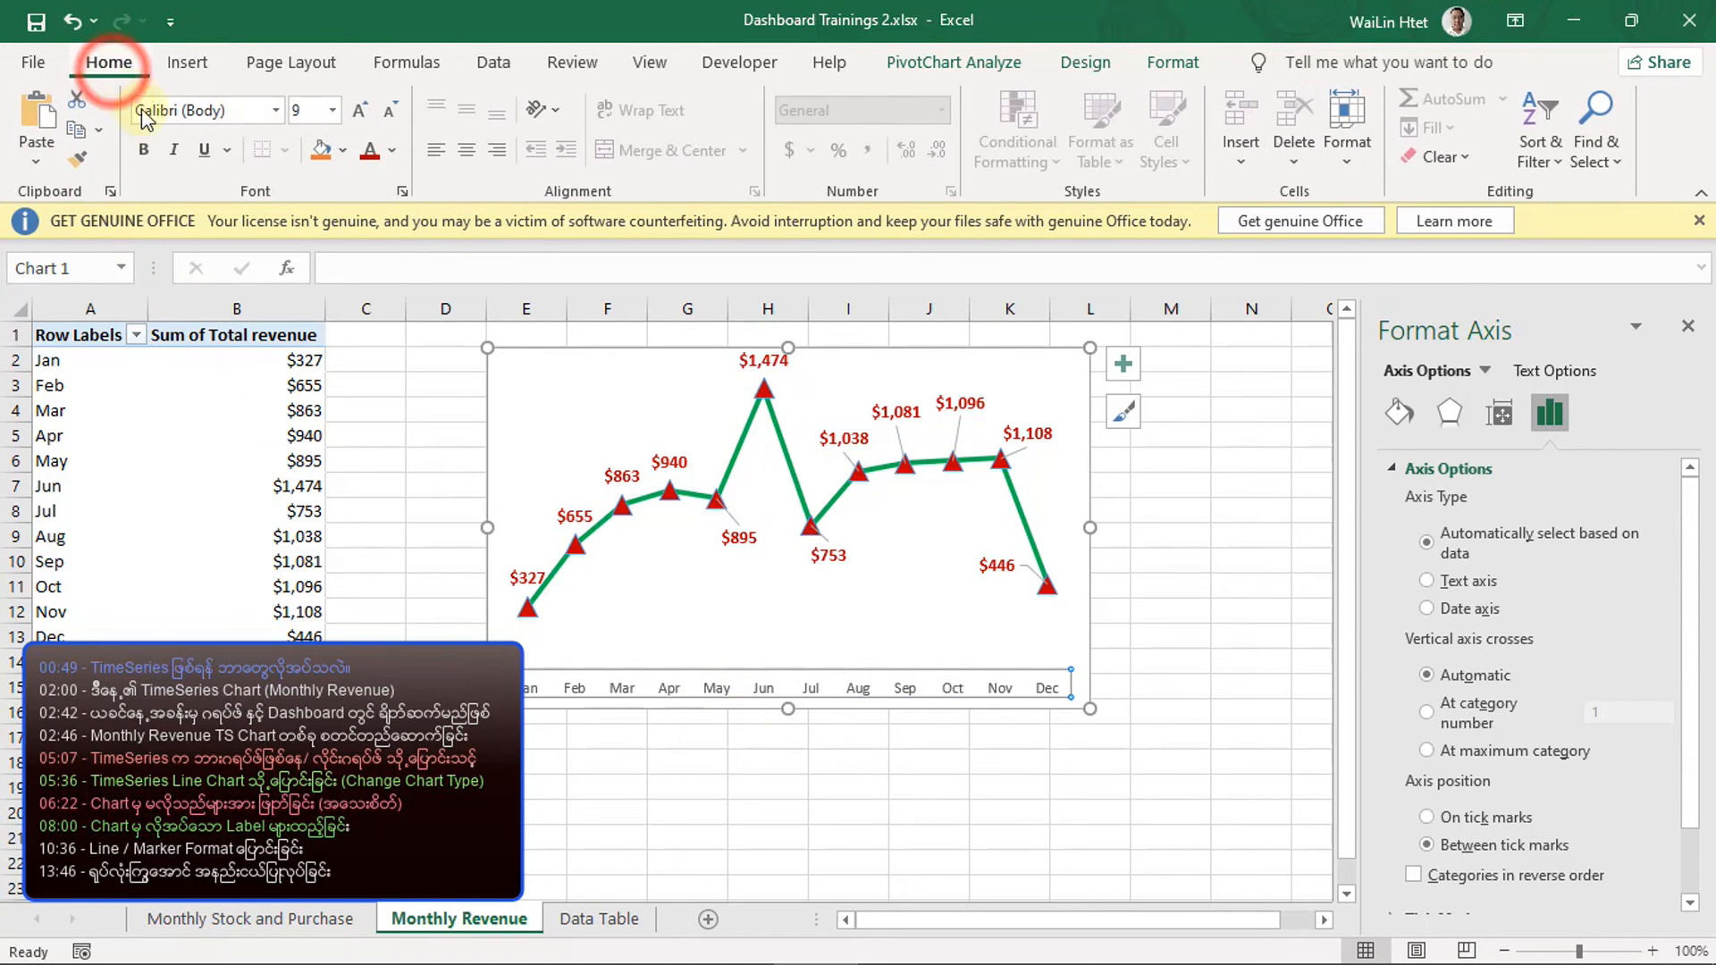
left_click(361, 111)
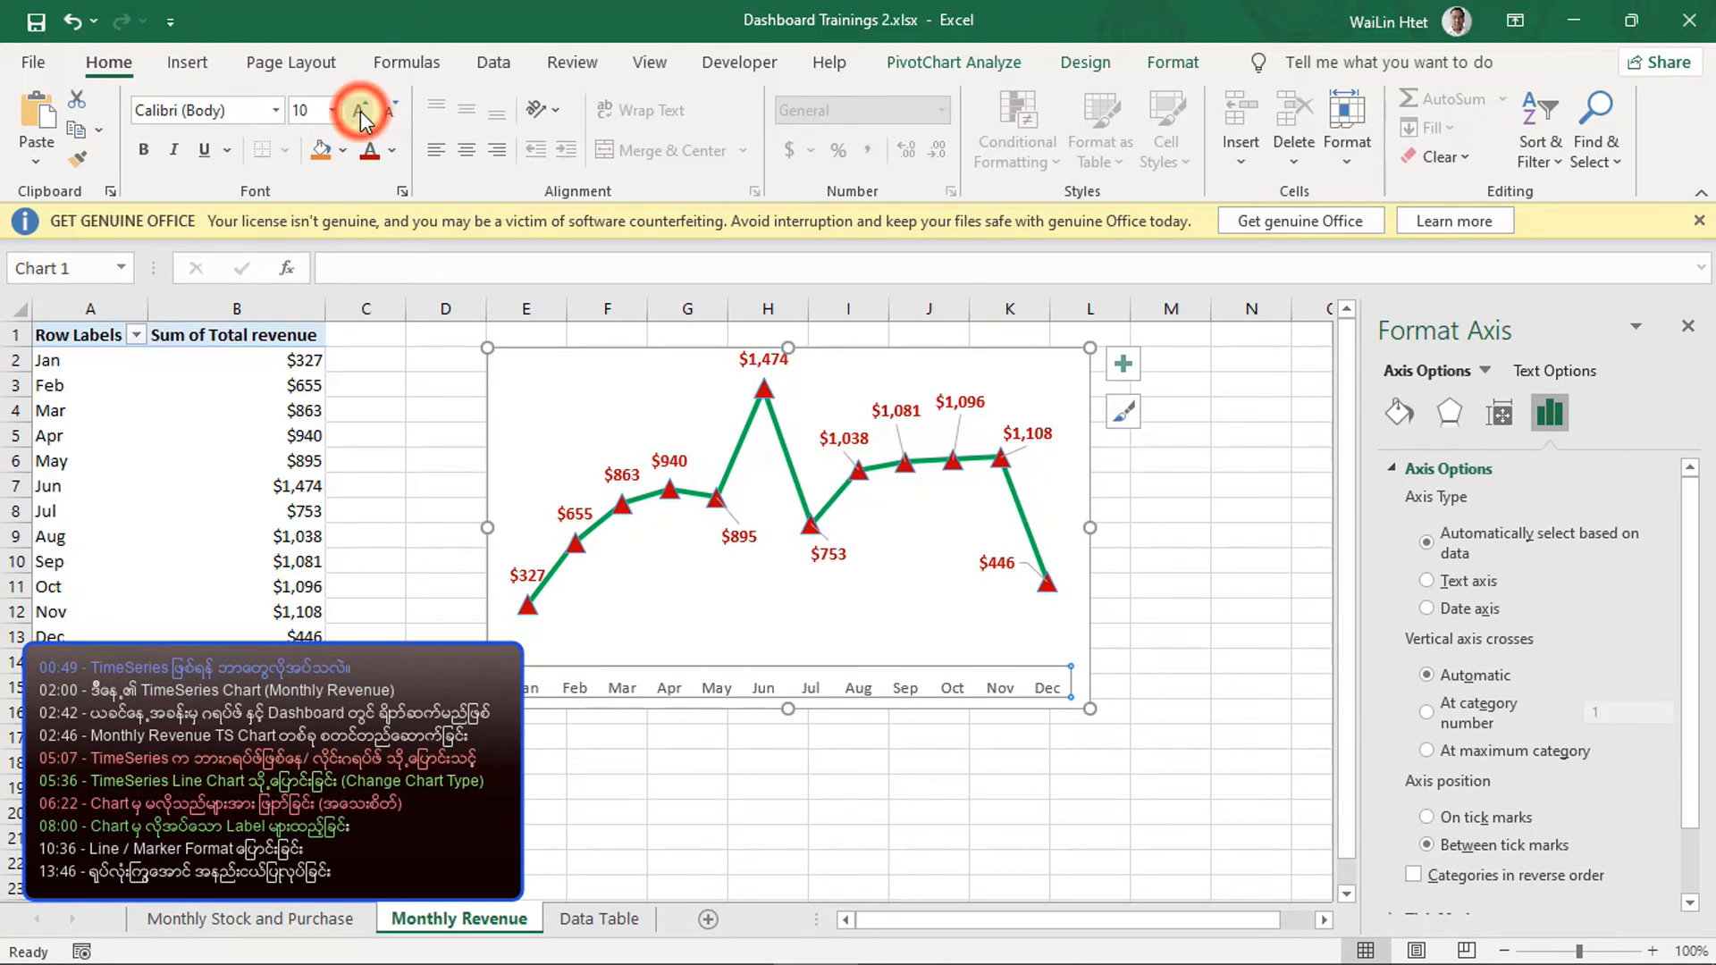
left_click(361, 111)
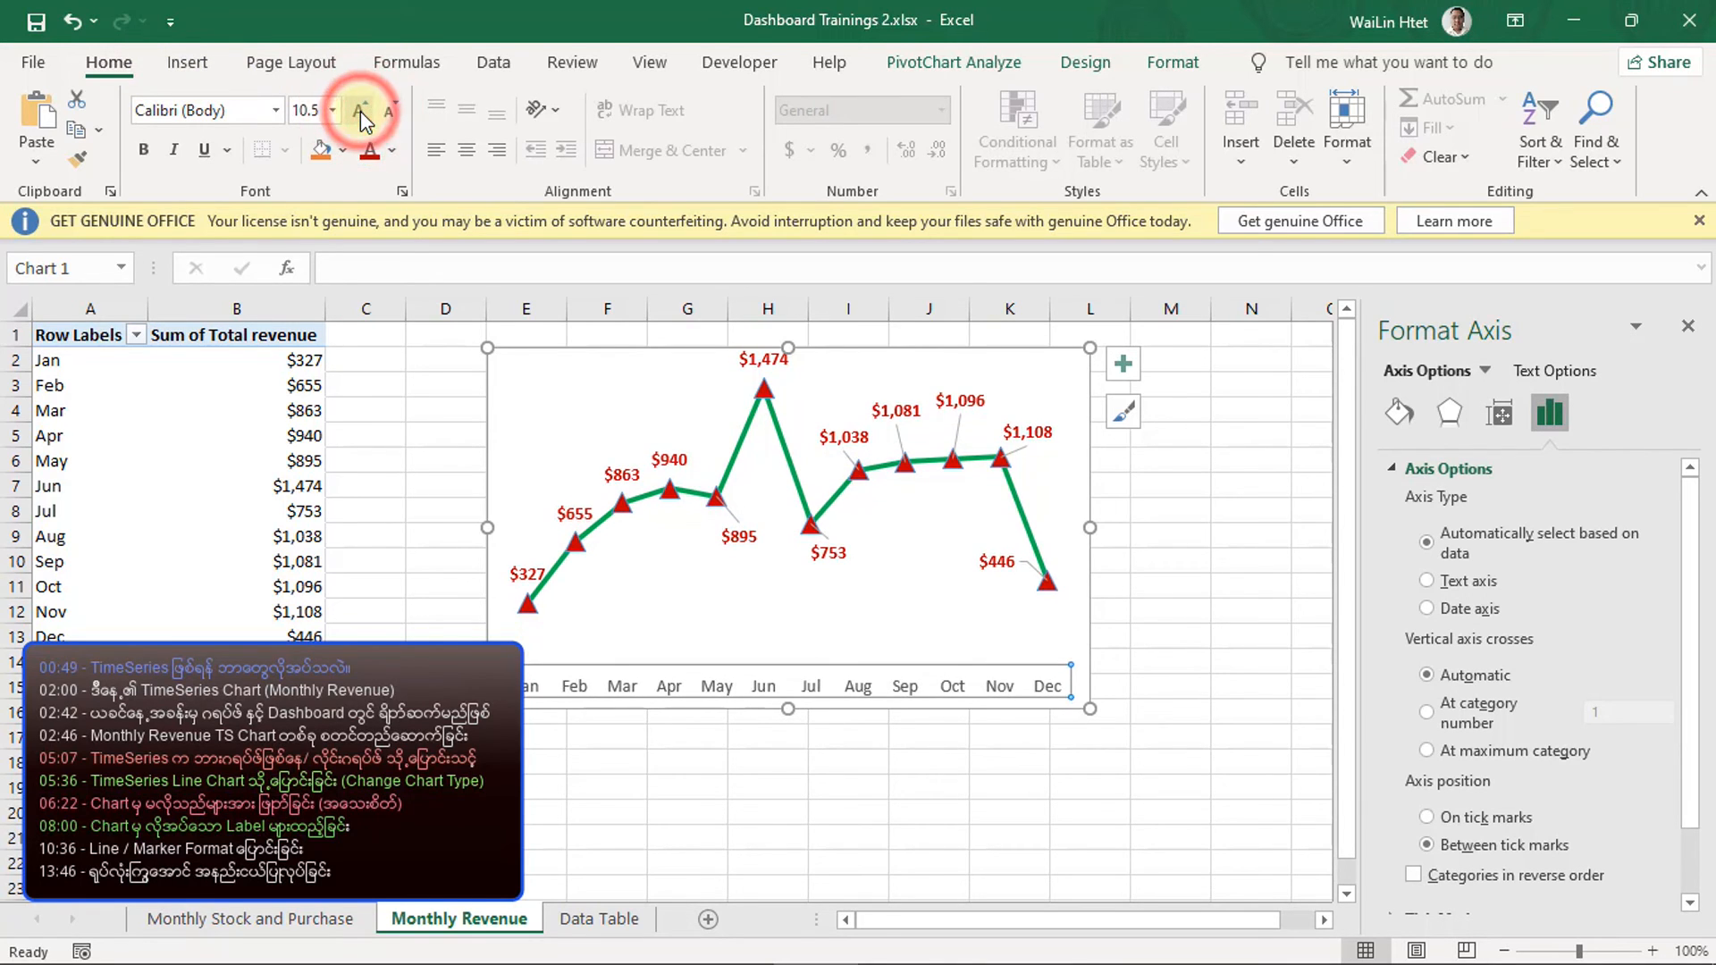
left_click(145, 151)
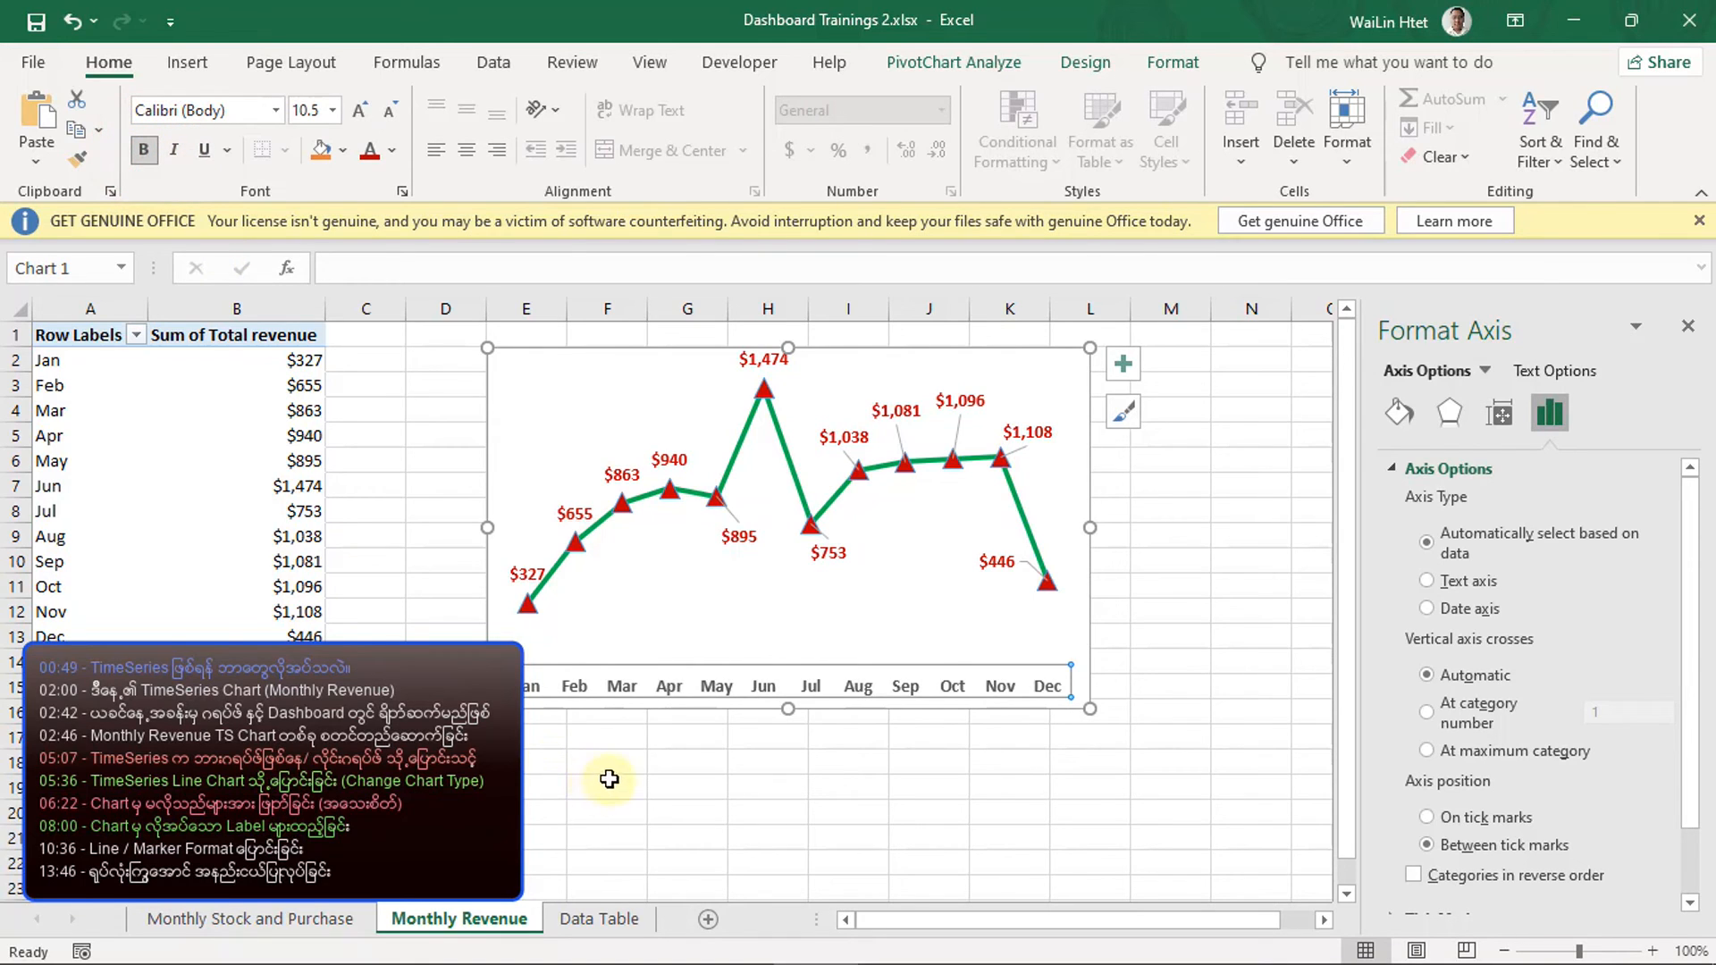
left_click(657, 774)
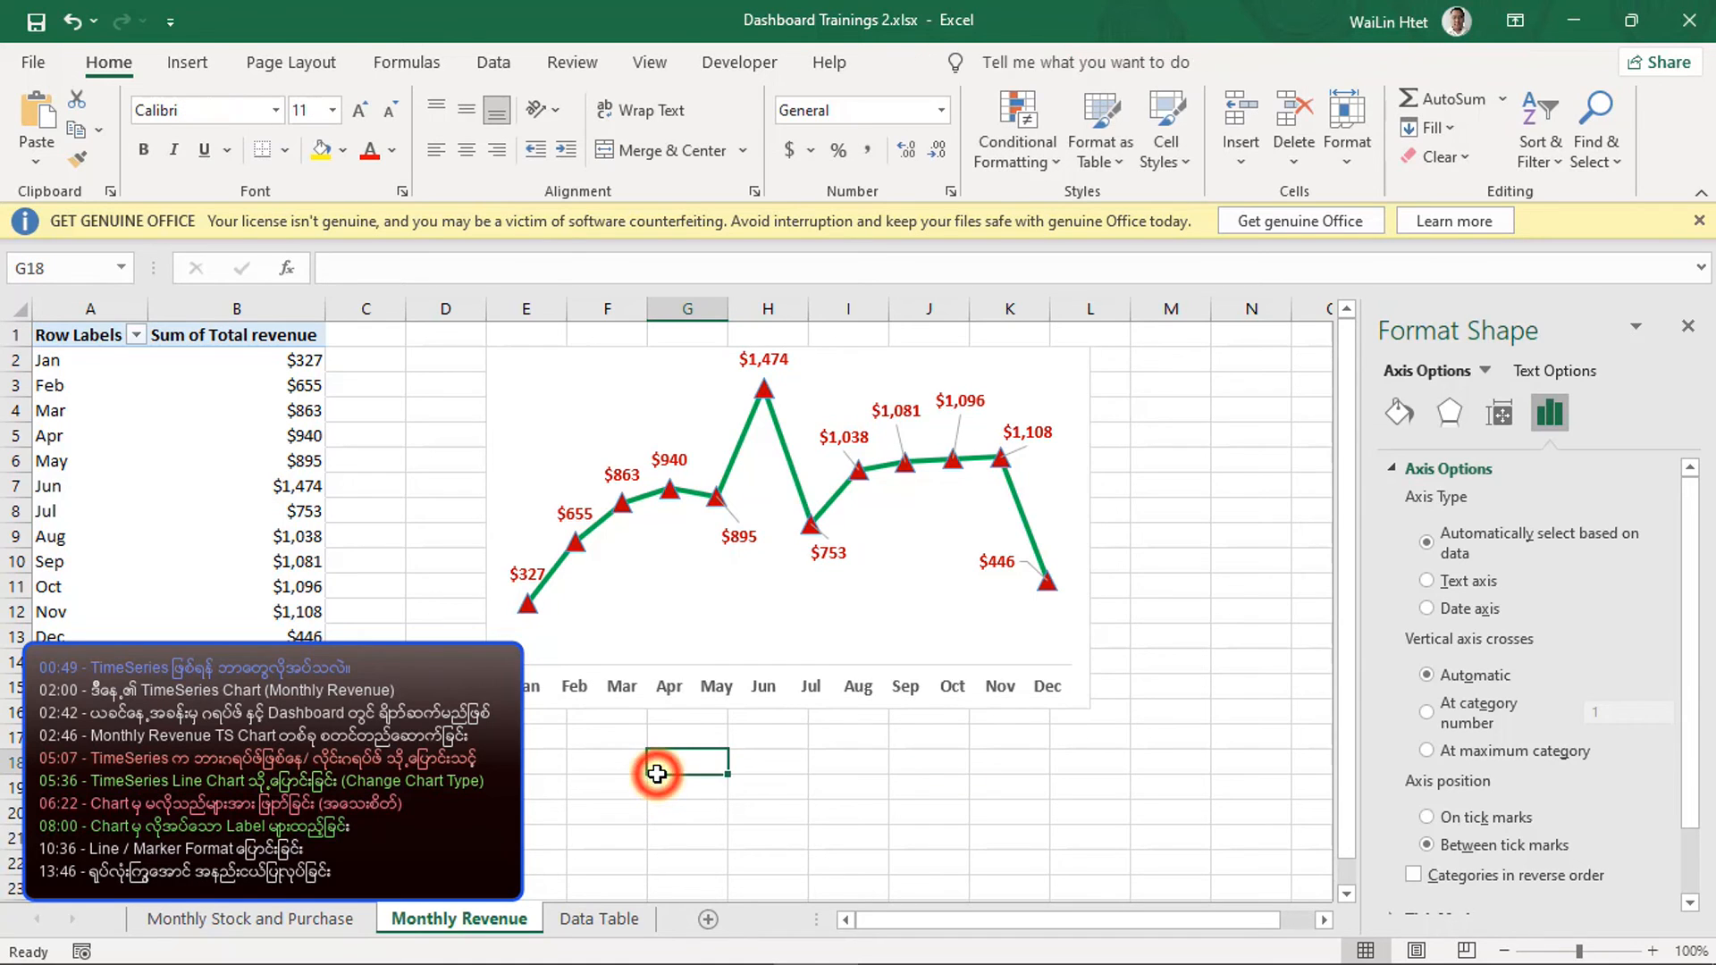
- Set the font colour of the month axis labels to standard Blue and deselect the chart
left_click(671, 686)
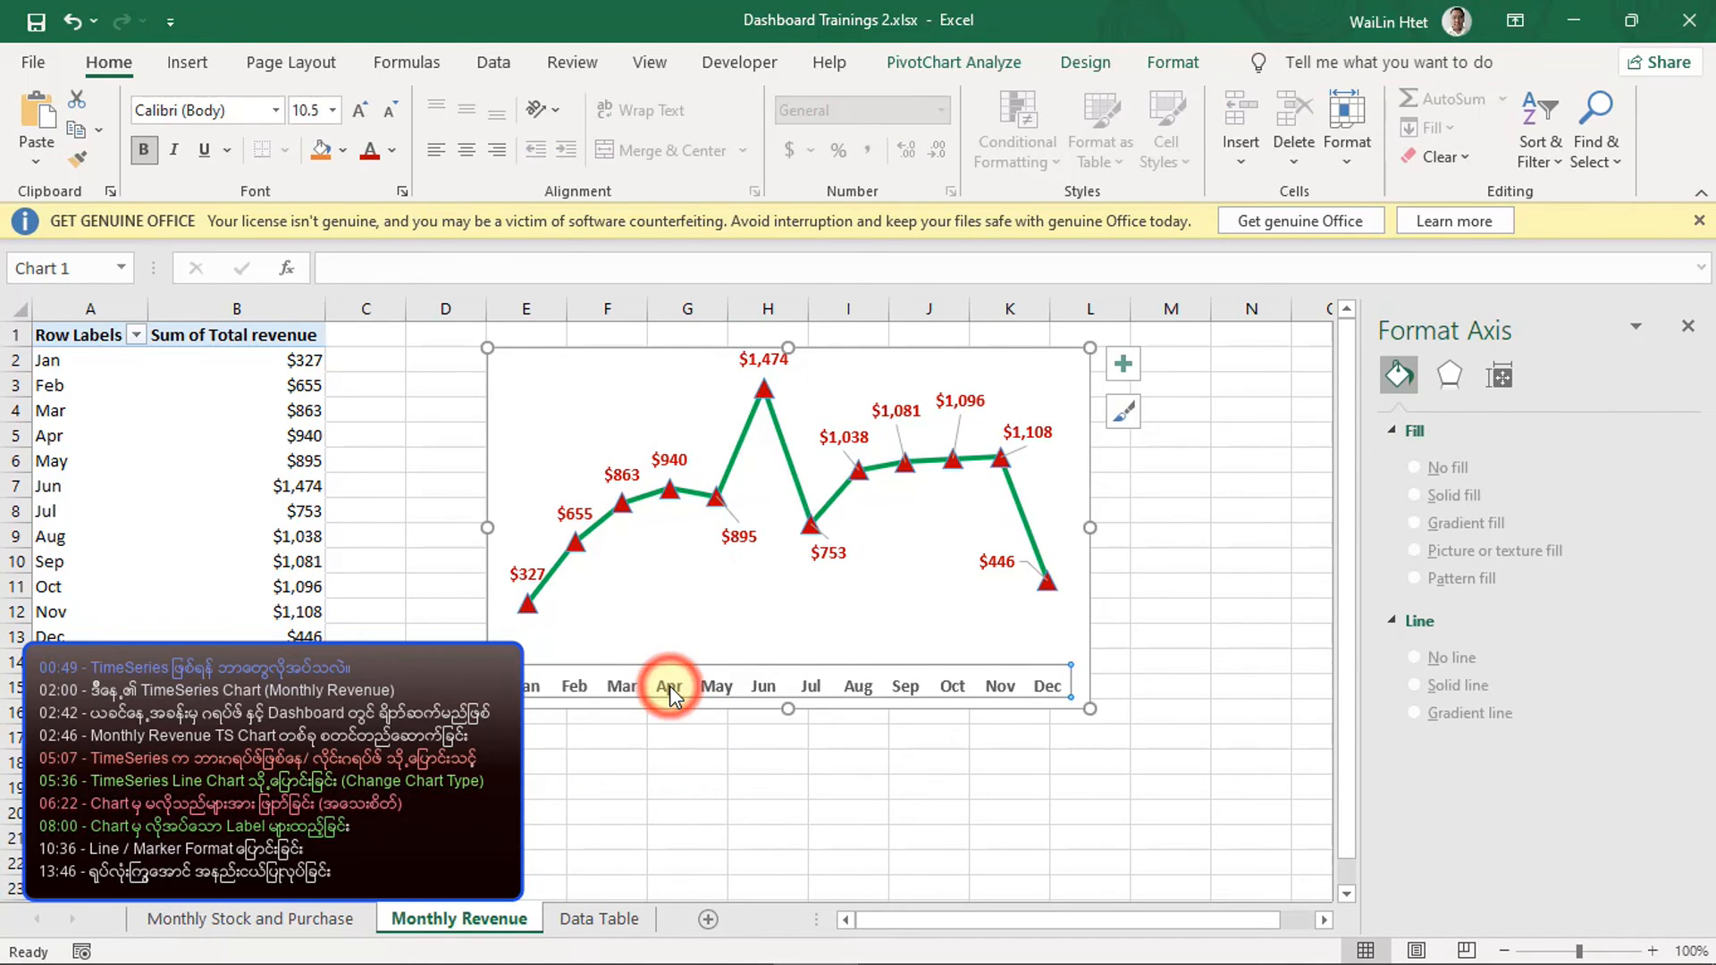
left_click(394, 153)
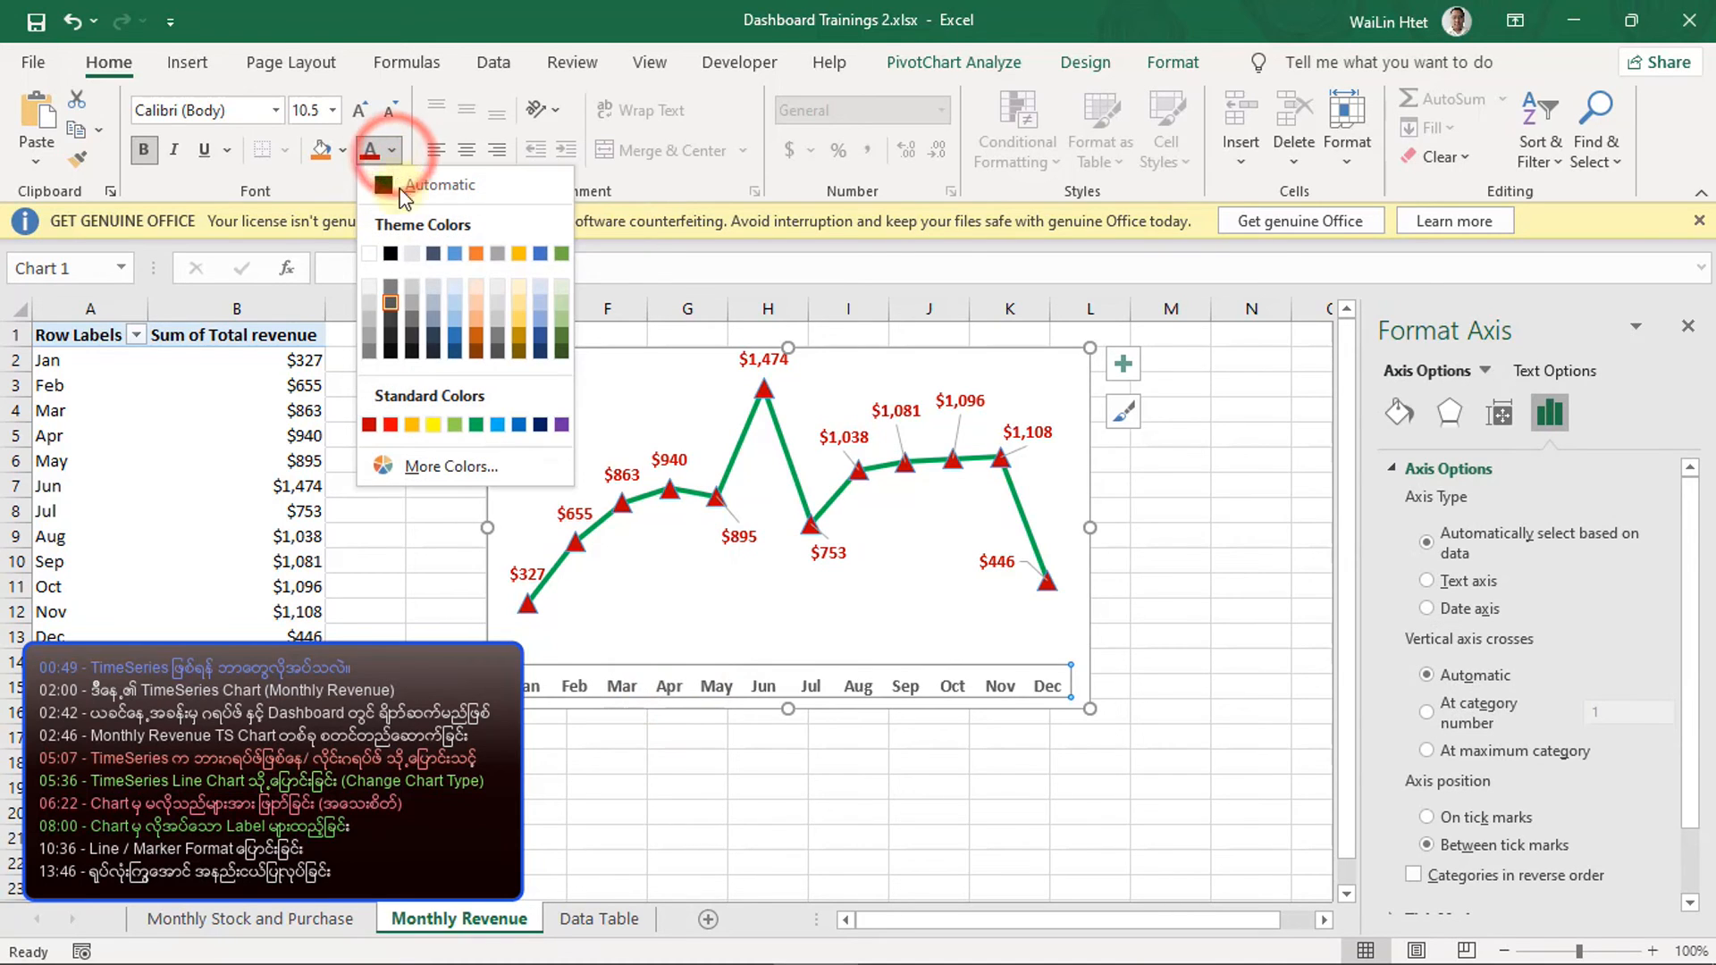
left_click(519, 425)
left_click(751, 764)
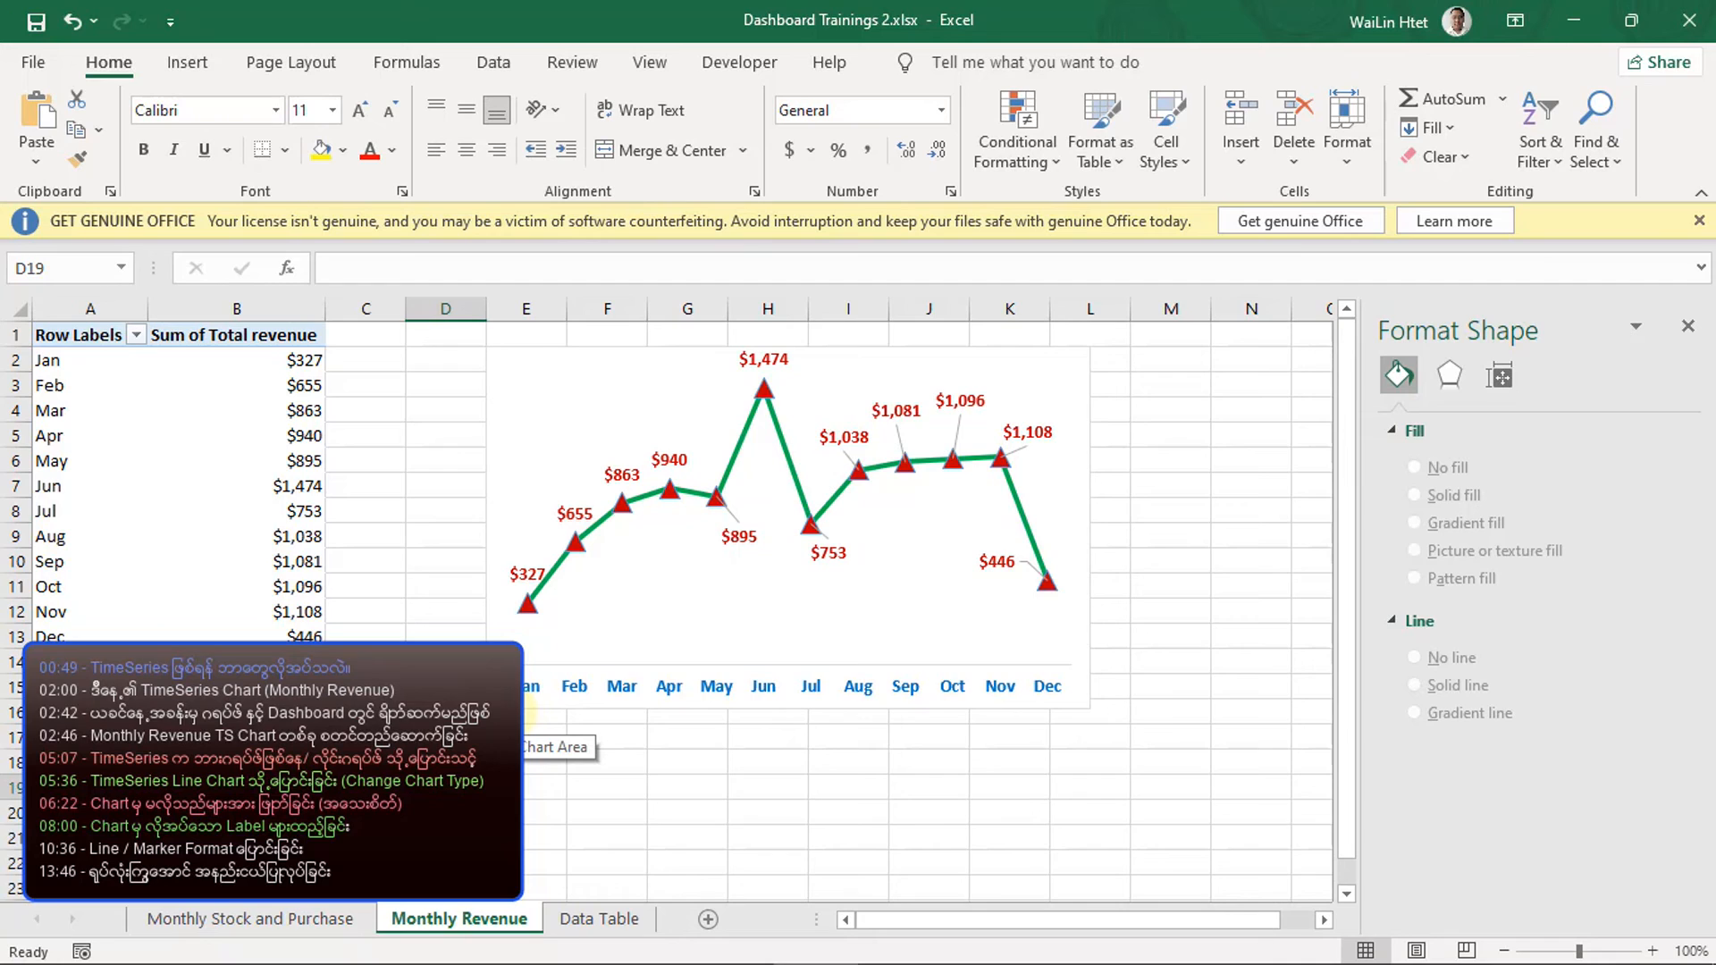
left_click(514, 371)
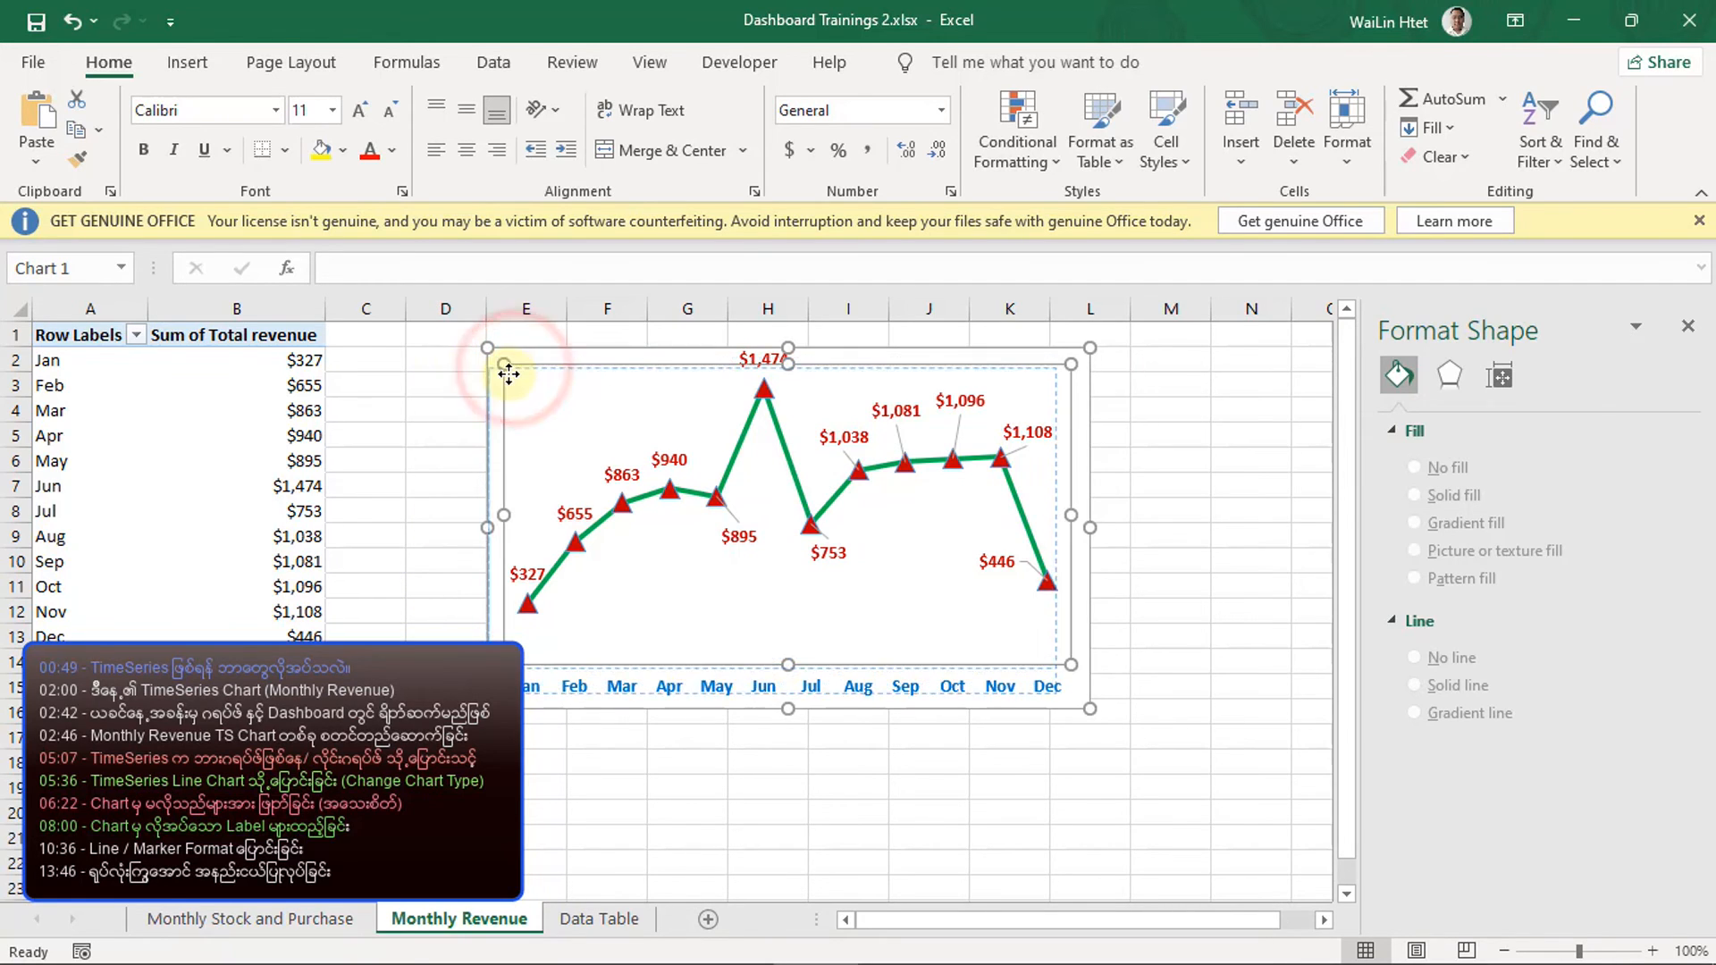
left_click(581, 502)
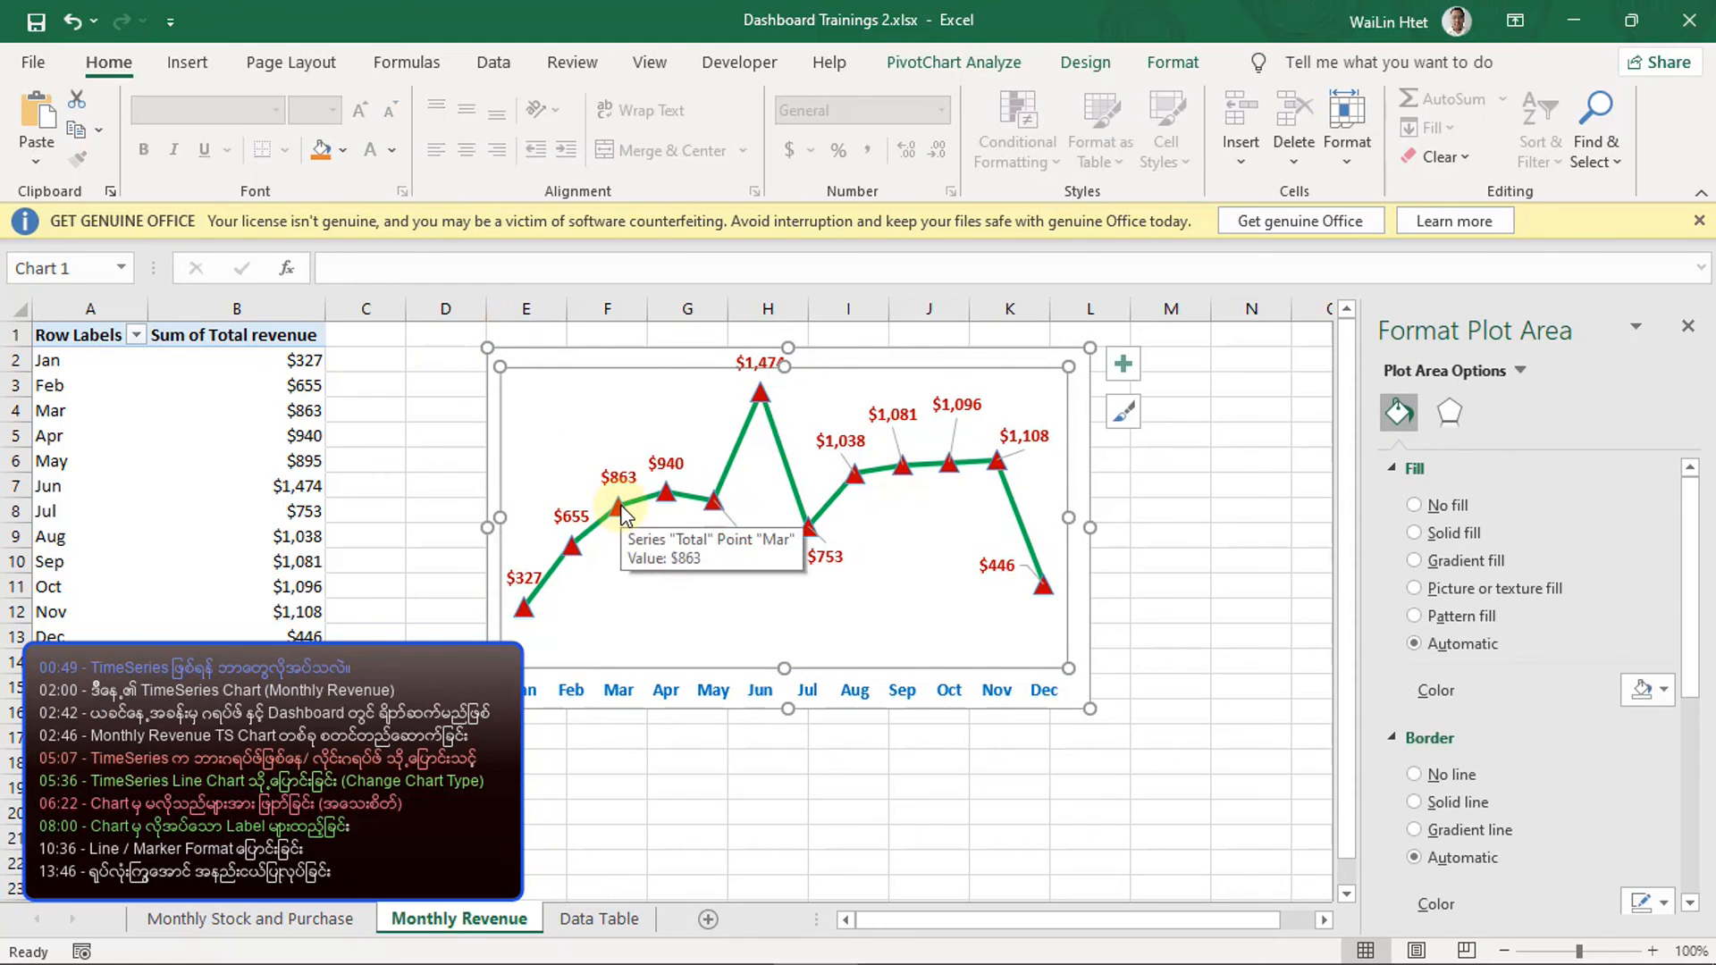
left_click(663, 762)
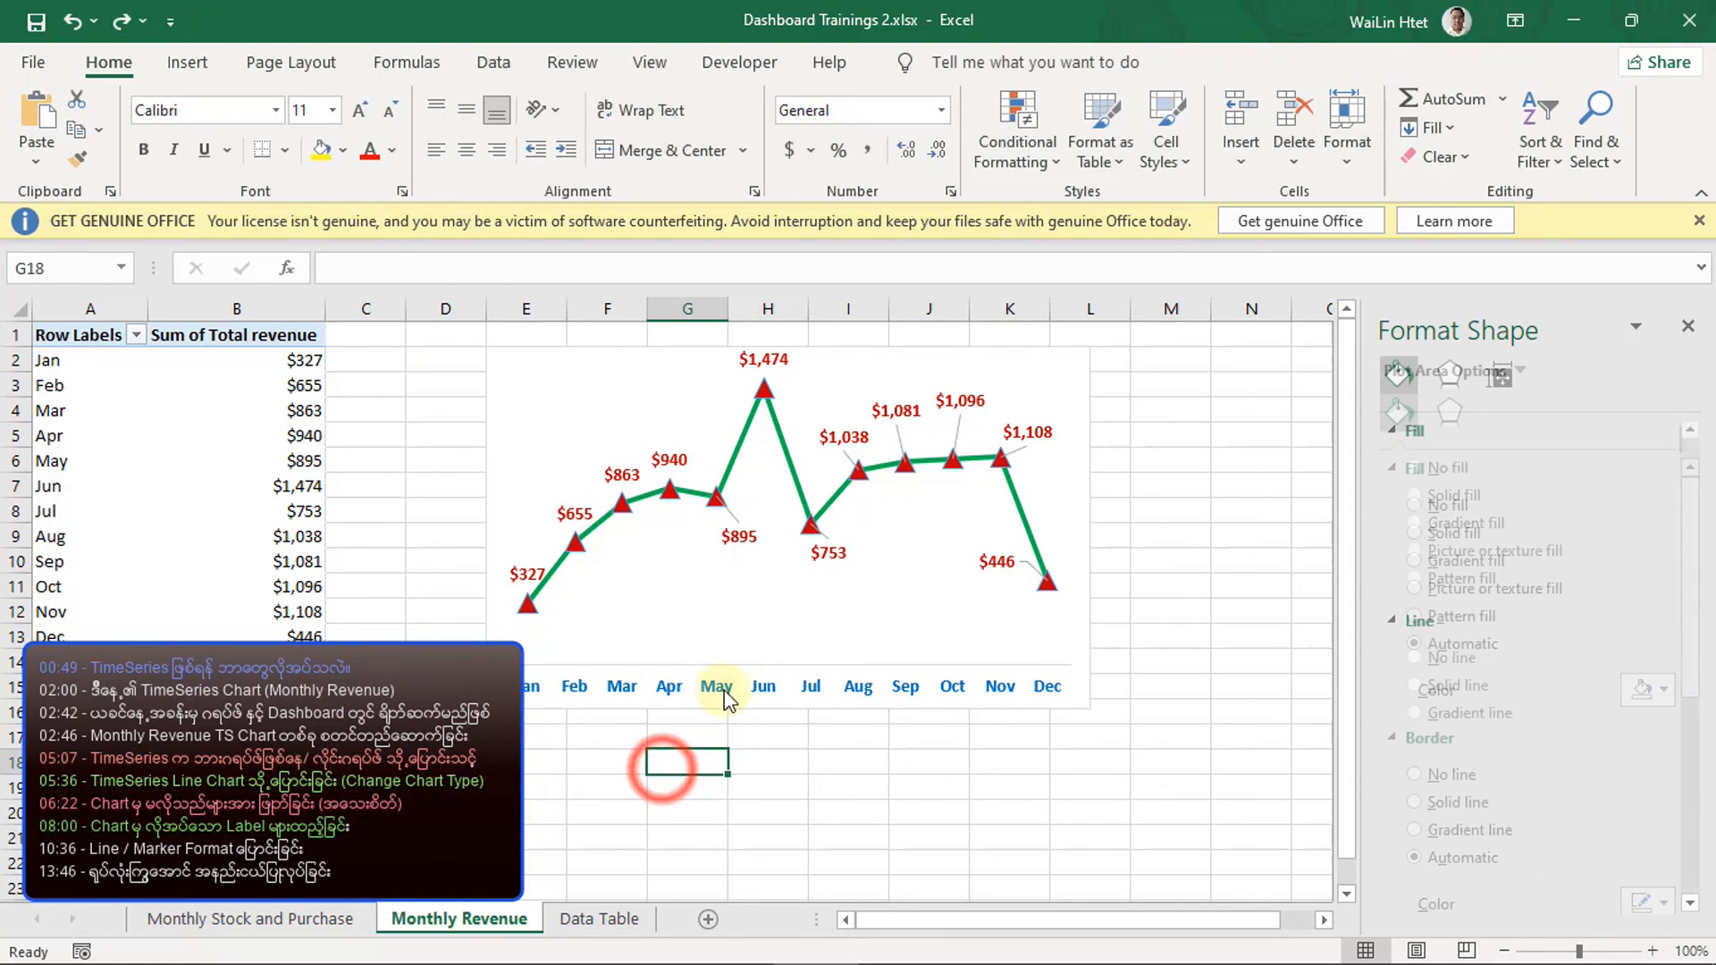
- Move the chart one column closer to the pivot table, shorten it to about 2.91 inches high, and deselect it
left_click(1073, 362)
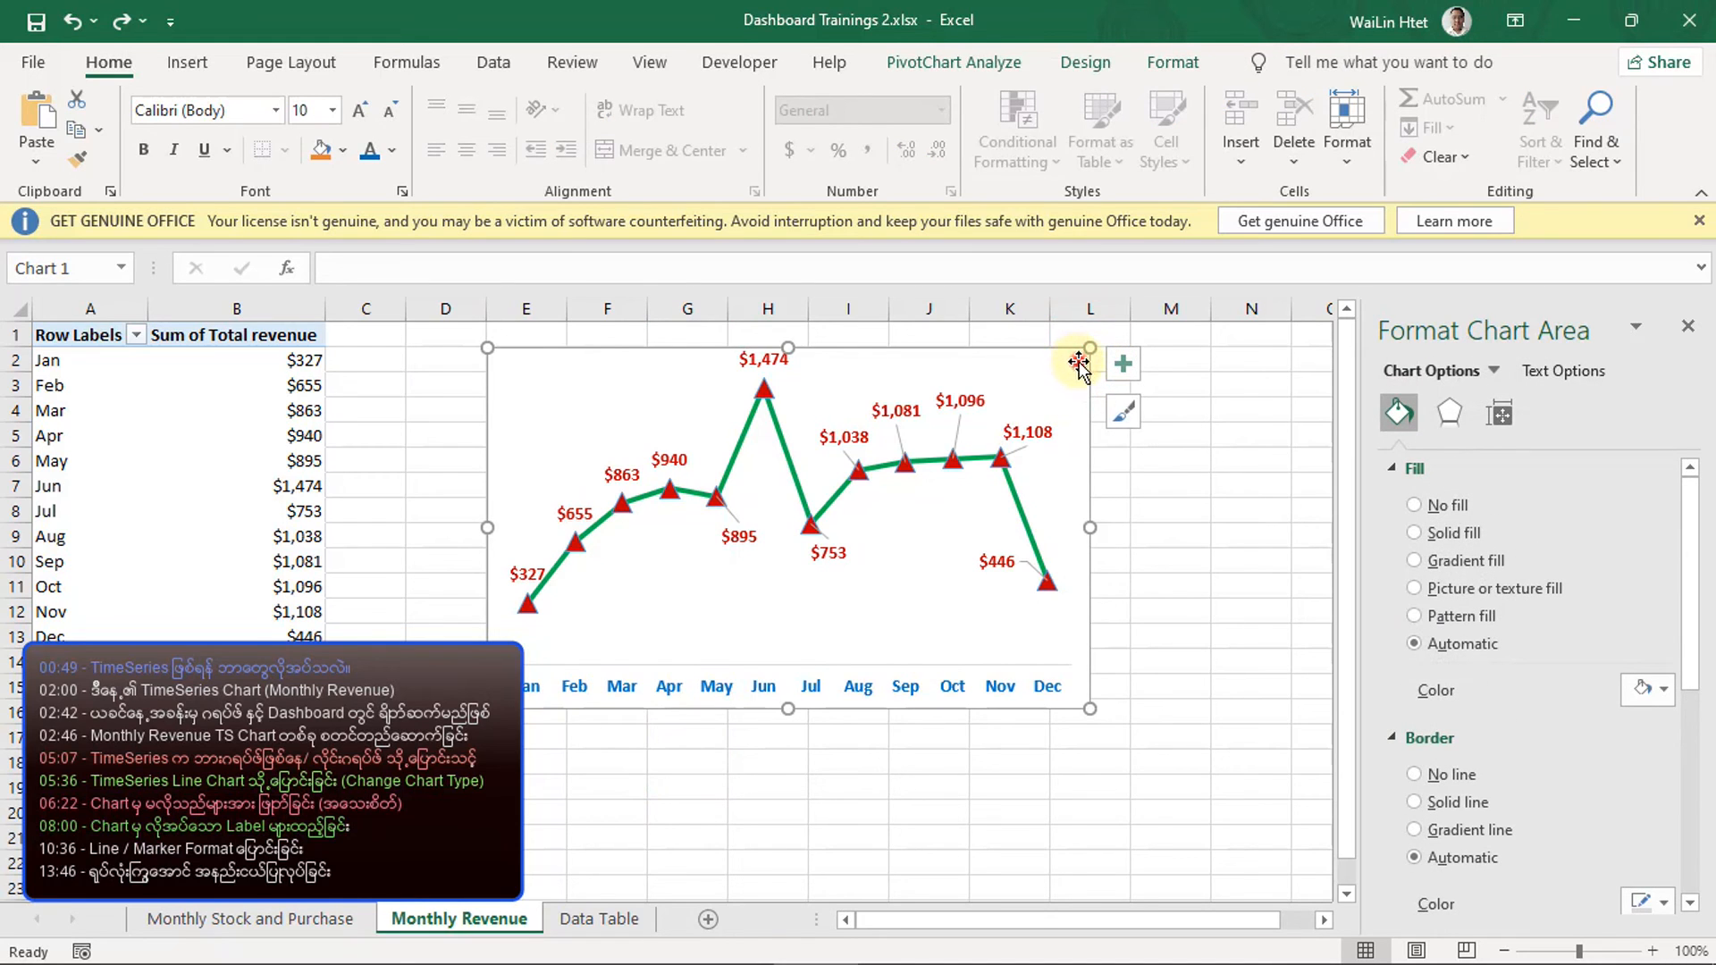
left_click_drag(1079, 362, 1000, 358)
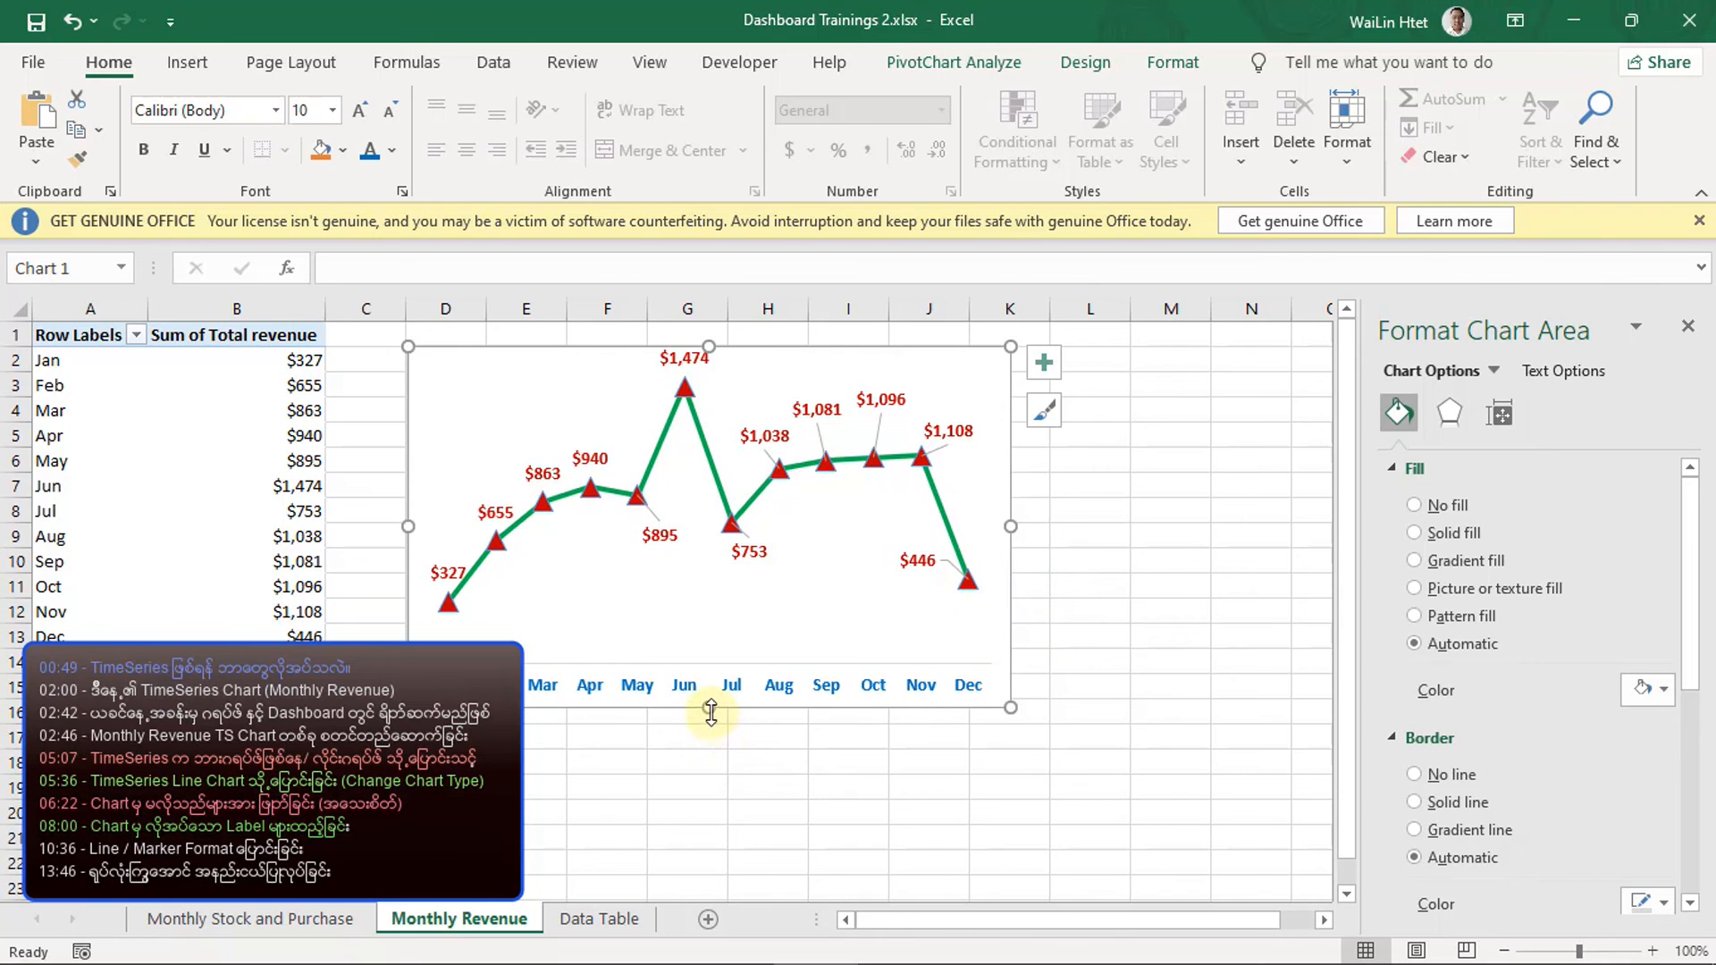
mouse_move(711, 712)
left_mouse_down()
mouse_move(722, 665)
mouse_move(712, 696)
left_mouse_up()
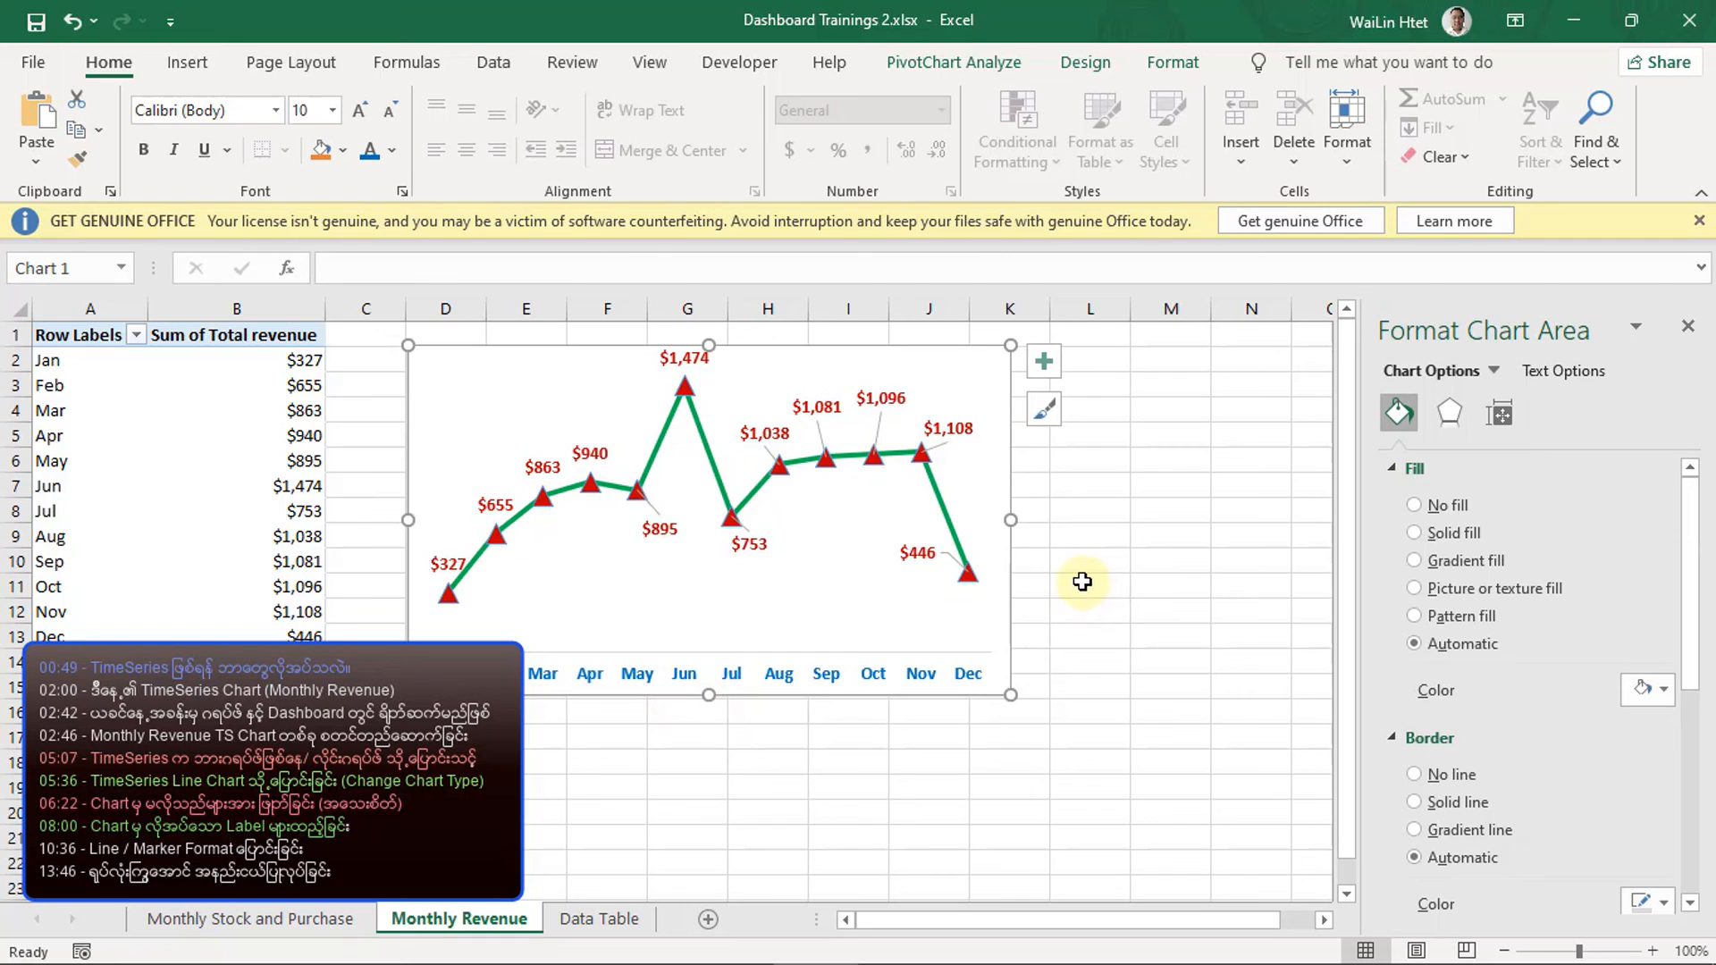
left_click(1188, 480)
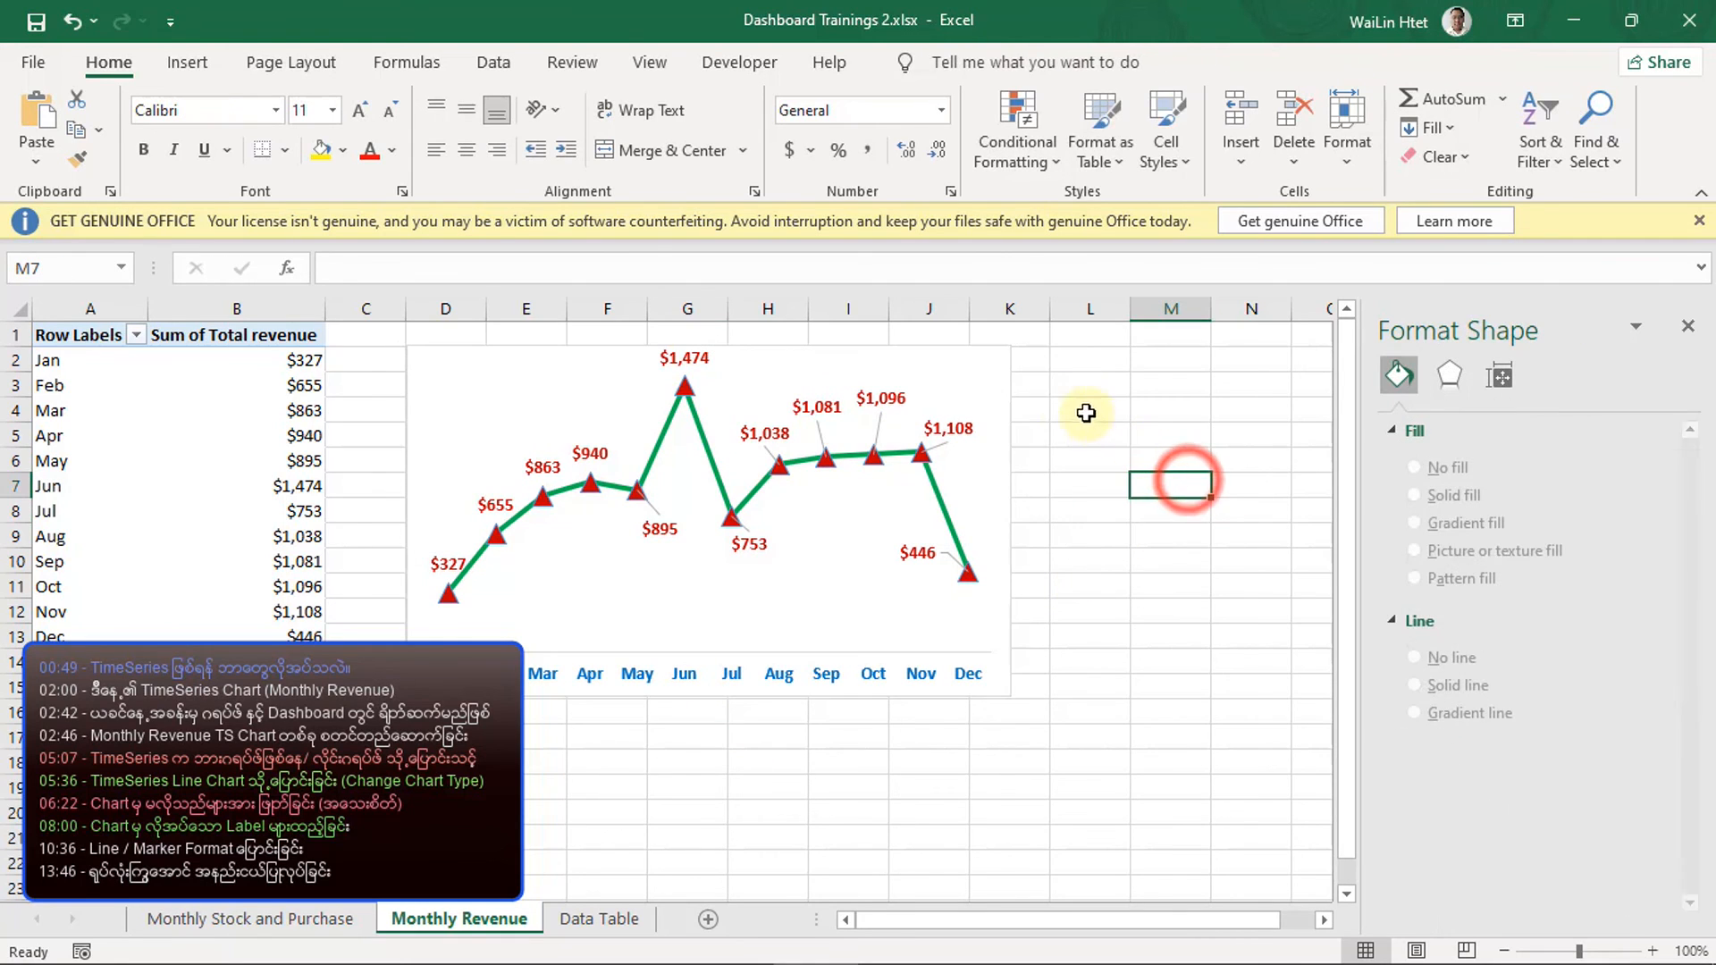
- Apply the first preset of the Outer shadow effects to the chart area and deselect the chart
left_click(991, 360)
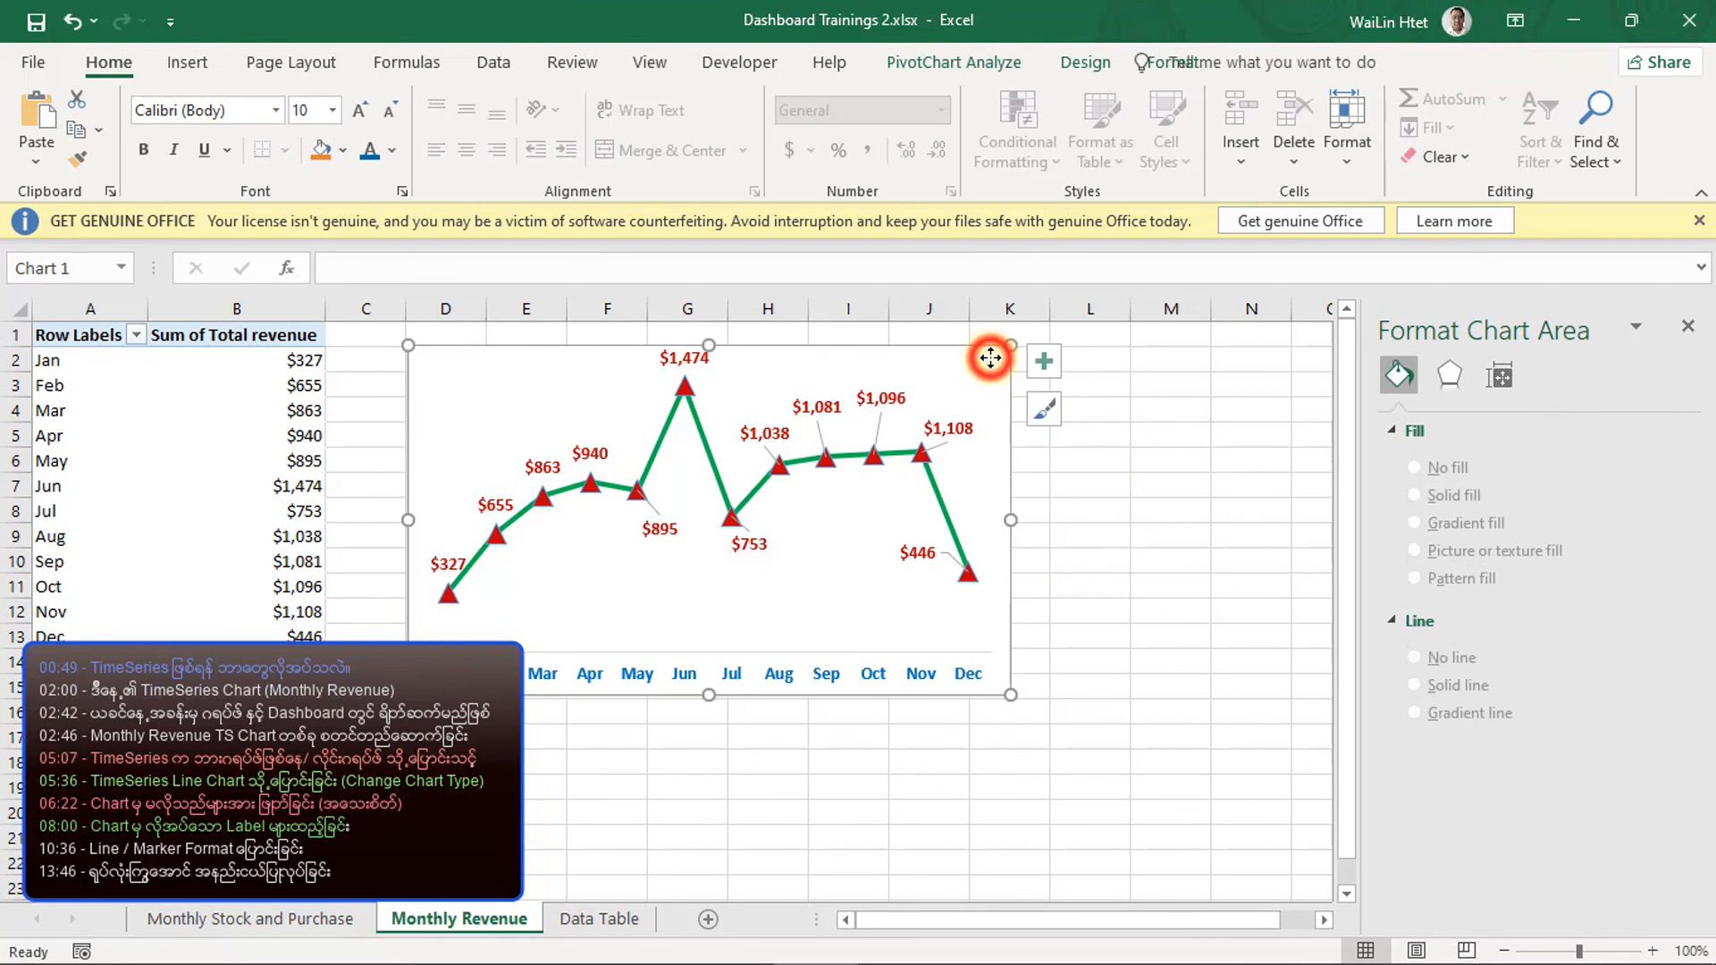
left_click(1185, 71)
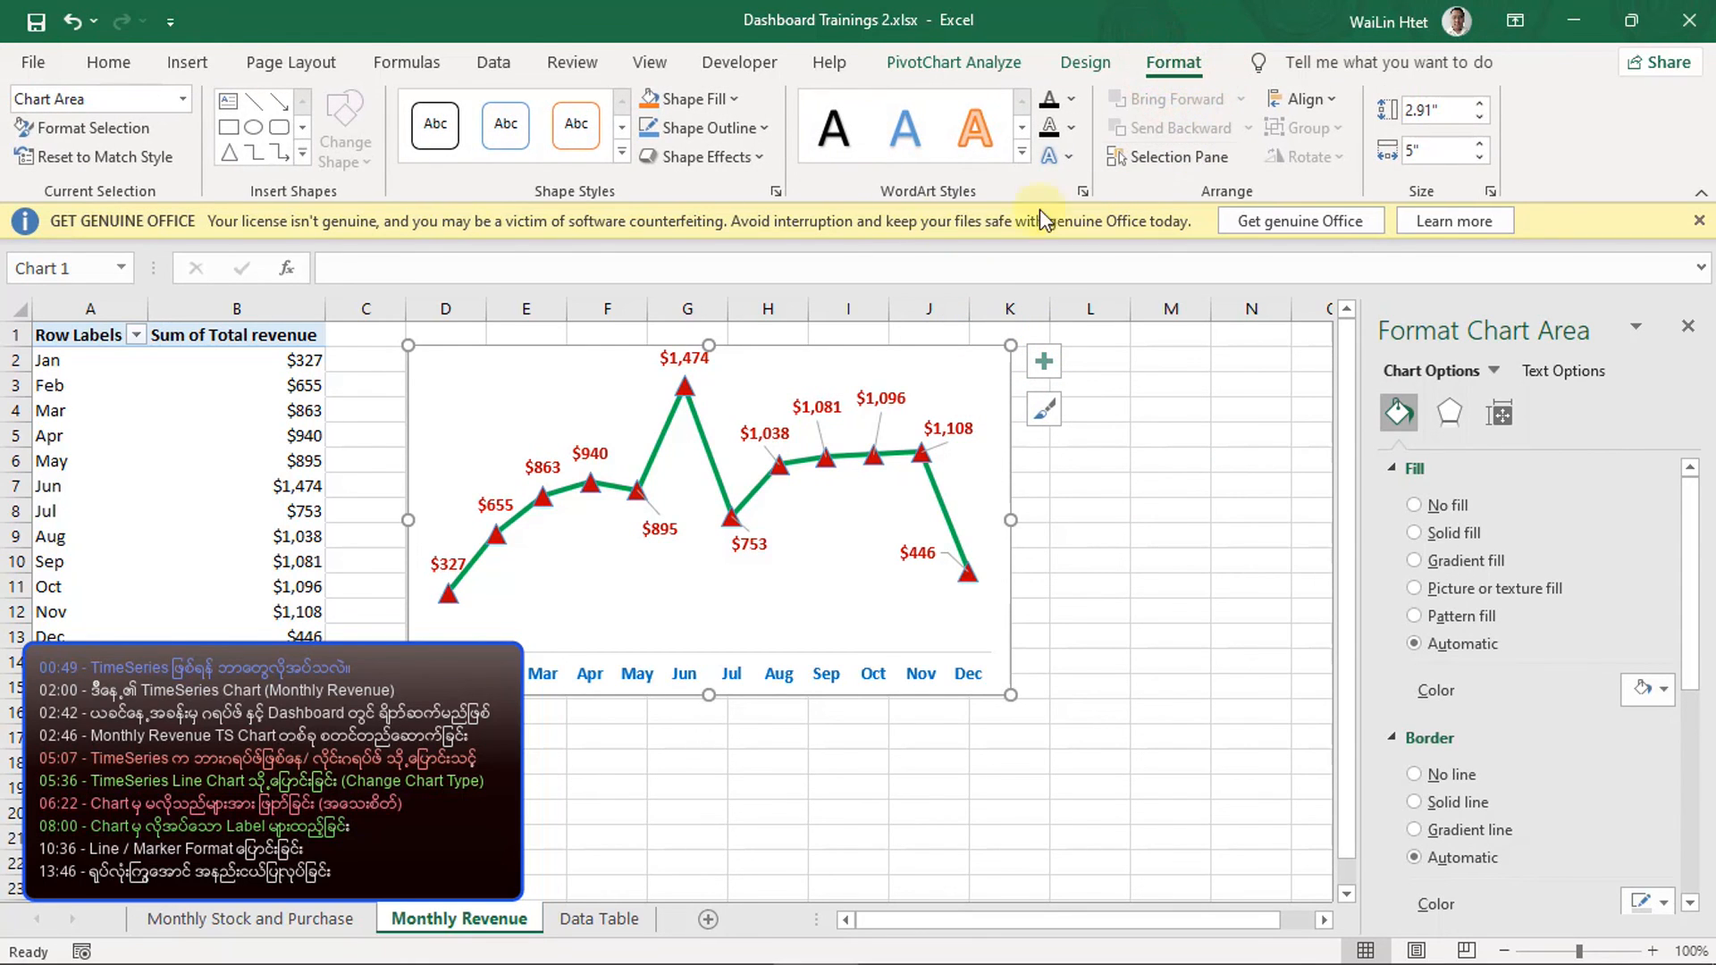
left_click(757, 158)
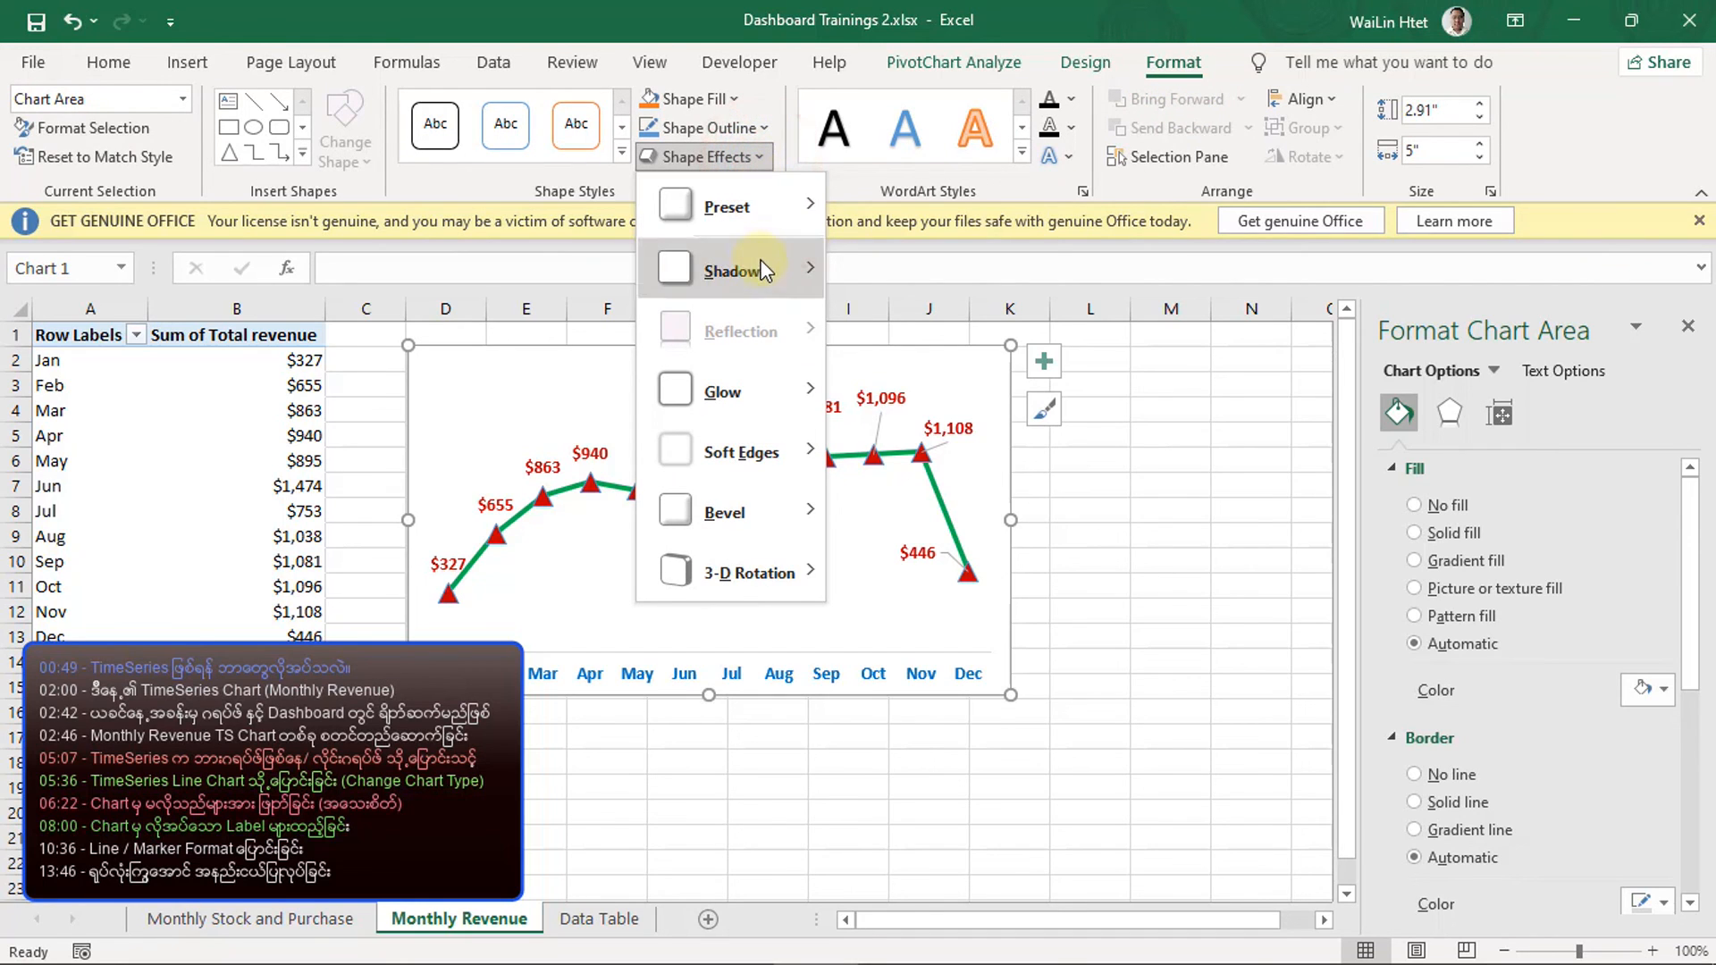
mouse_move(762, 270)
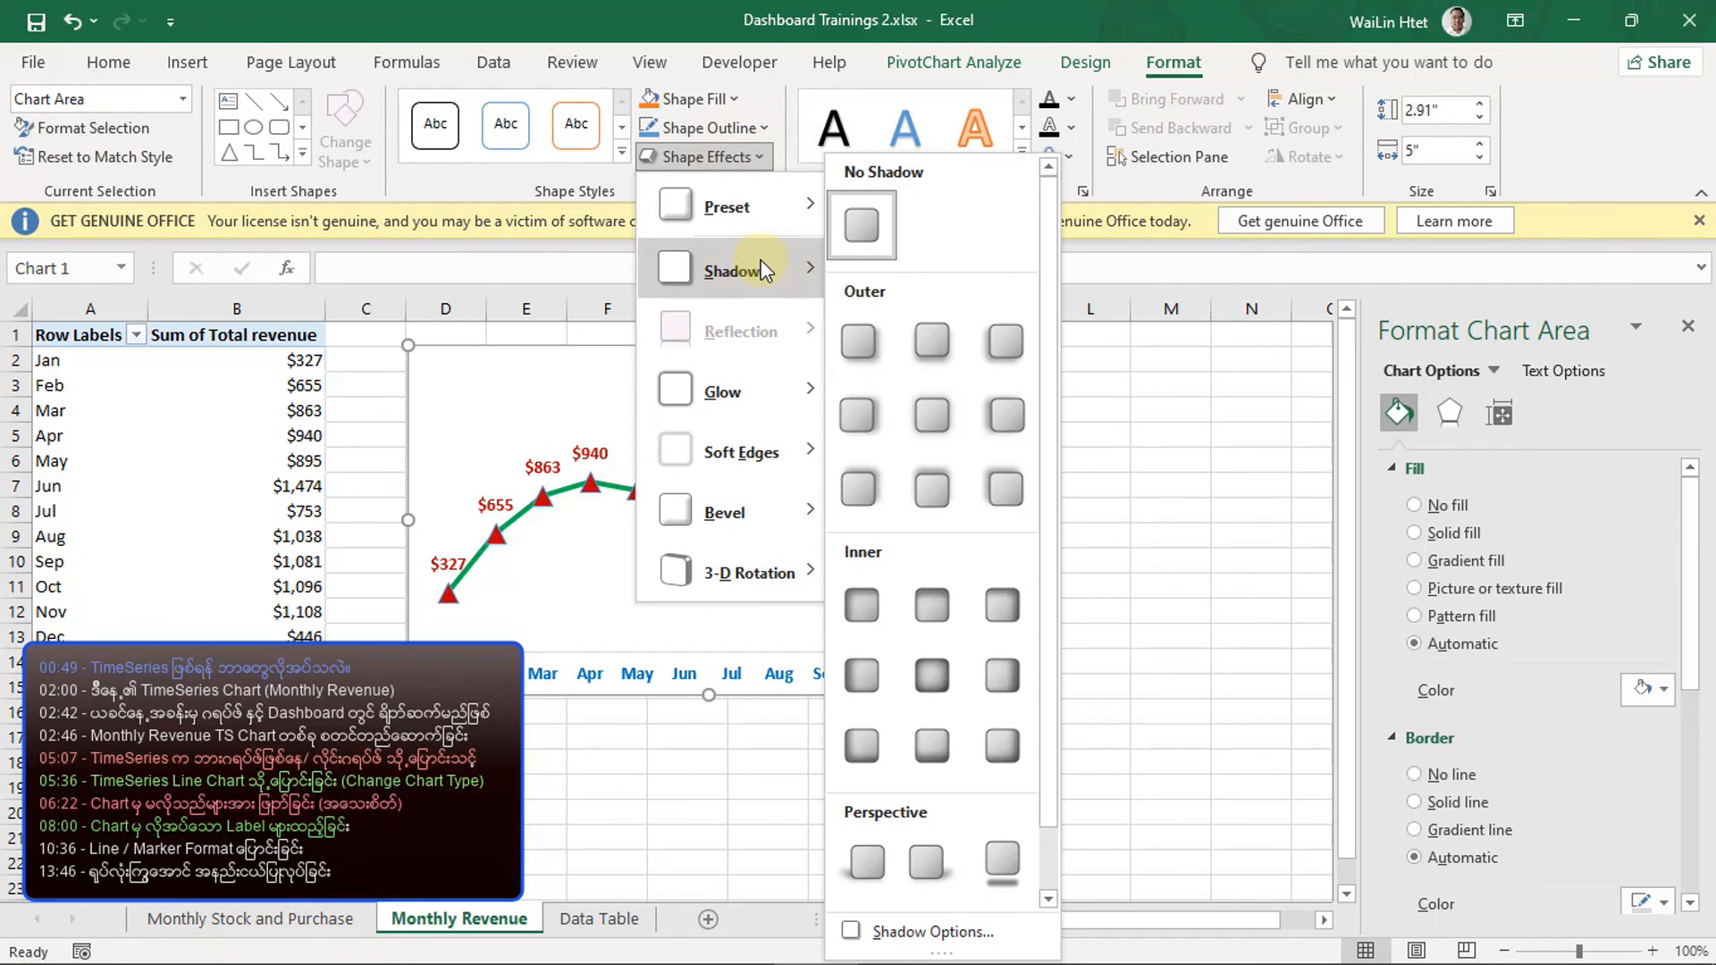
left_click(861, 341)
left_click(1129, 768)
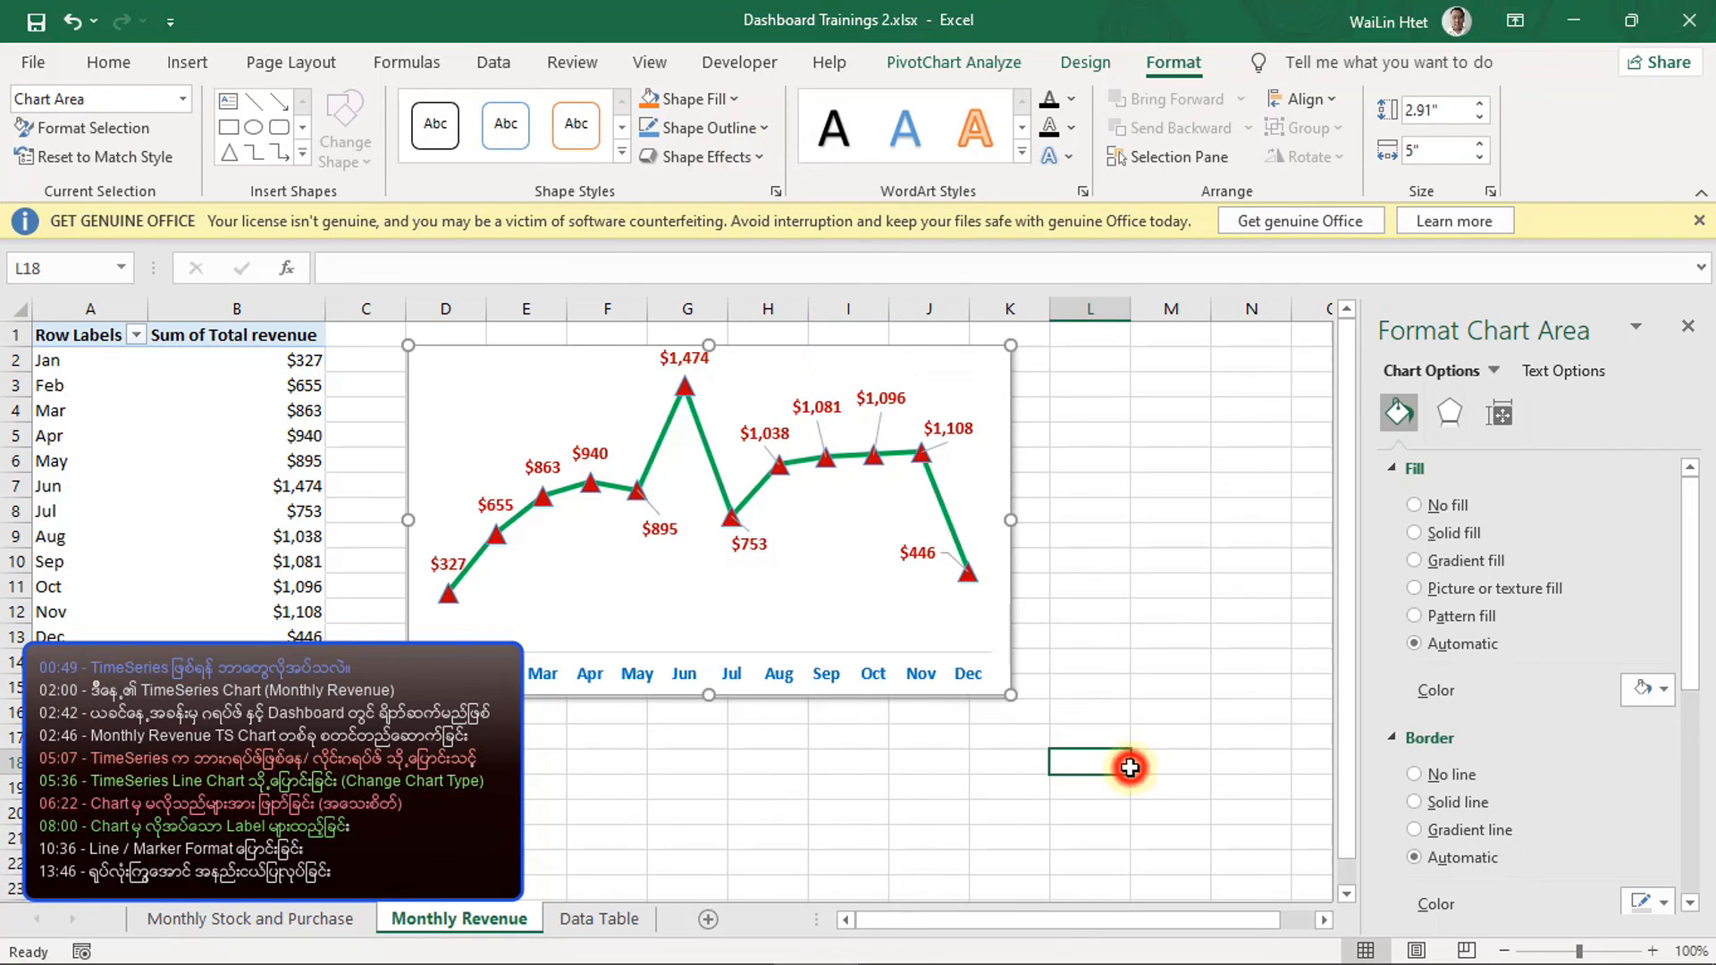